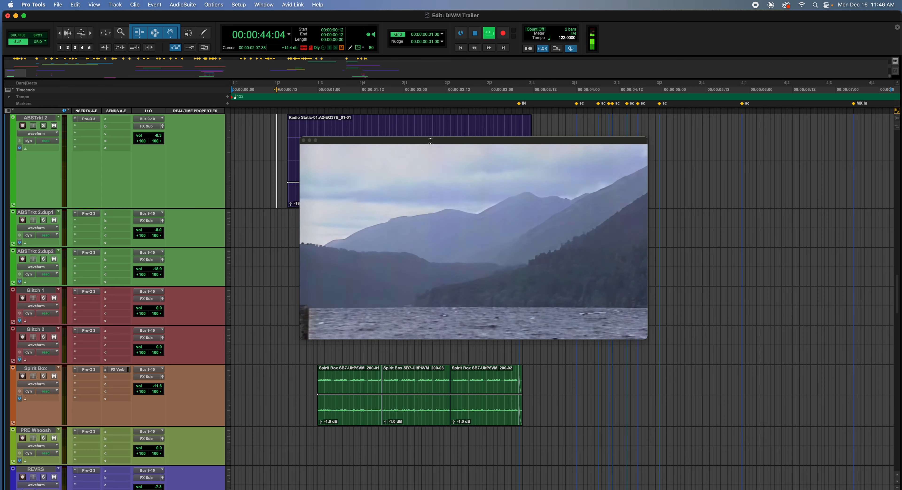
- Stop the trailer playback and look through the session's tracks to find ABSTrkt 2 and Spirit Box
key("space")
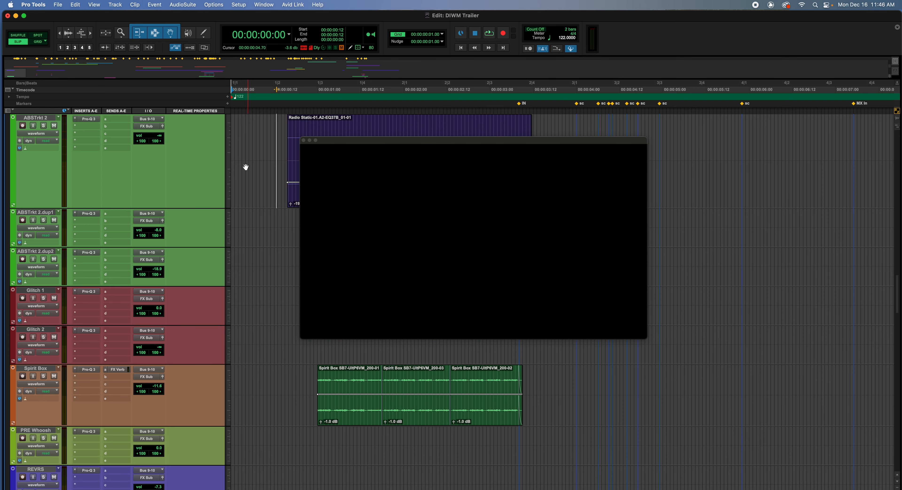
scroll(246, 168, "up", 15)
scroll(246, 169, "up", 5)
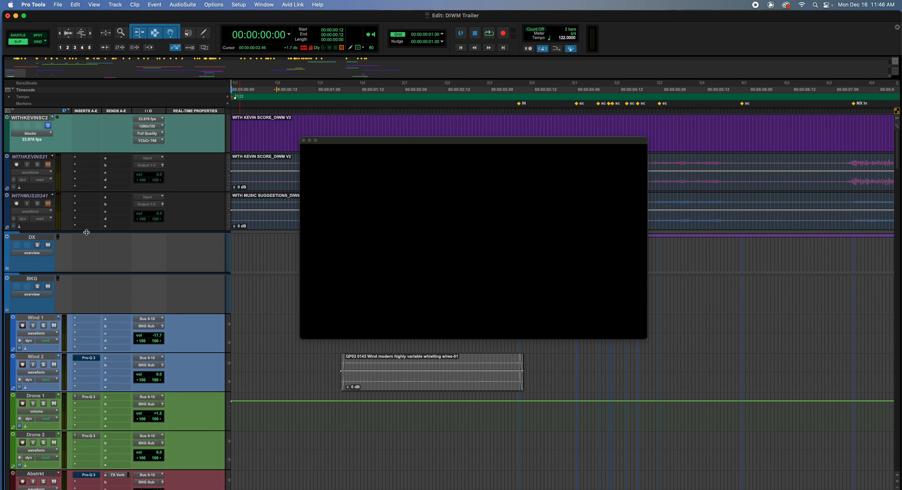
scroll(287, 180, "down", 15)
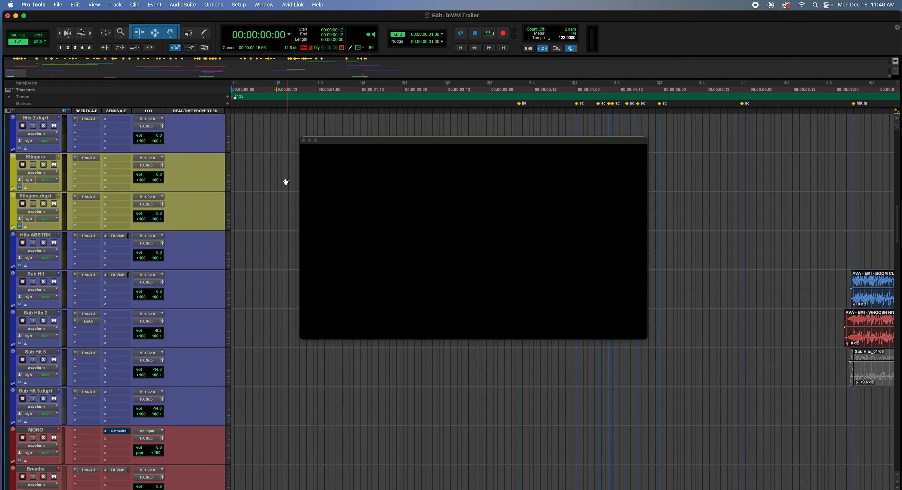
scroll(282, 177, "down", 5)
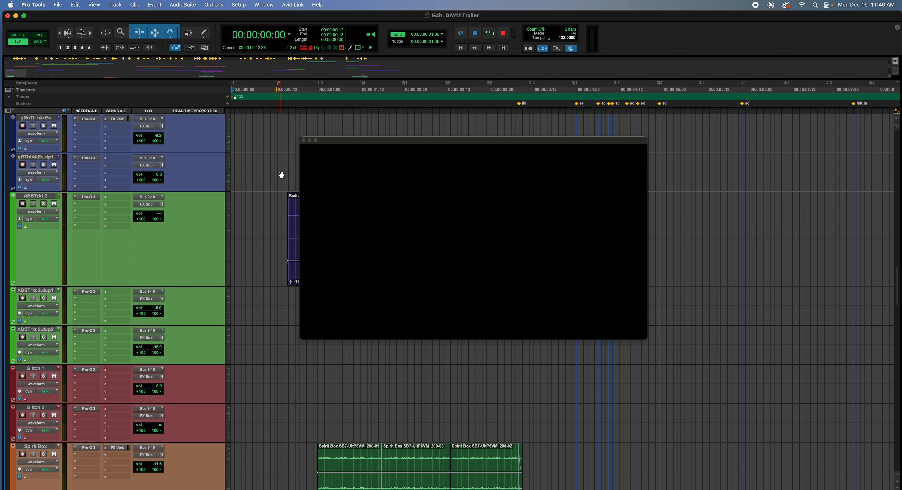
scroll(285, 167, "down", 1)
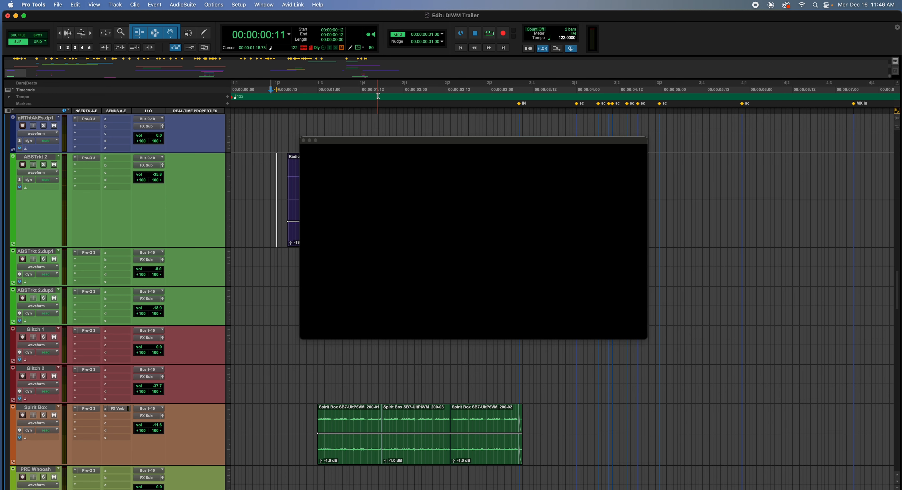
- Play the opening title section of the full mix from about 00:00:00:11 and repeat it from 00:00:00:13
key("space")
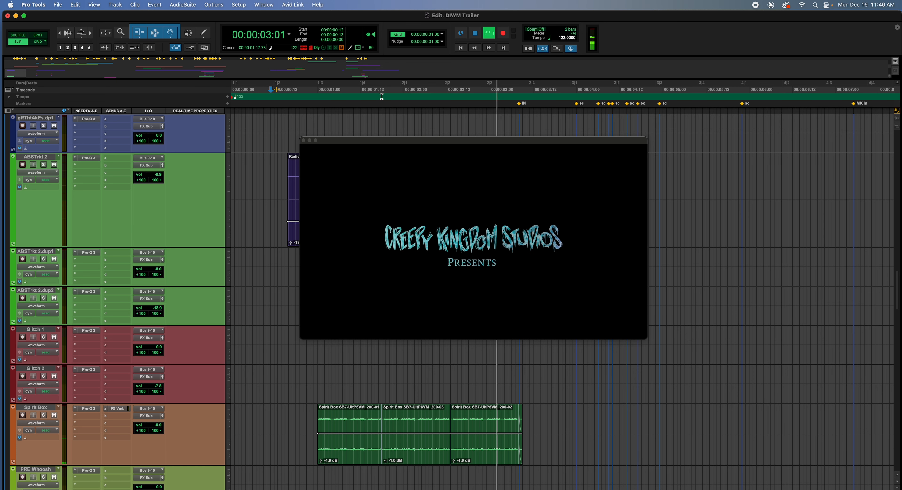
key("space")
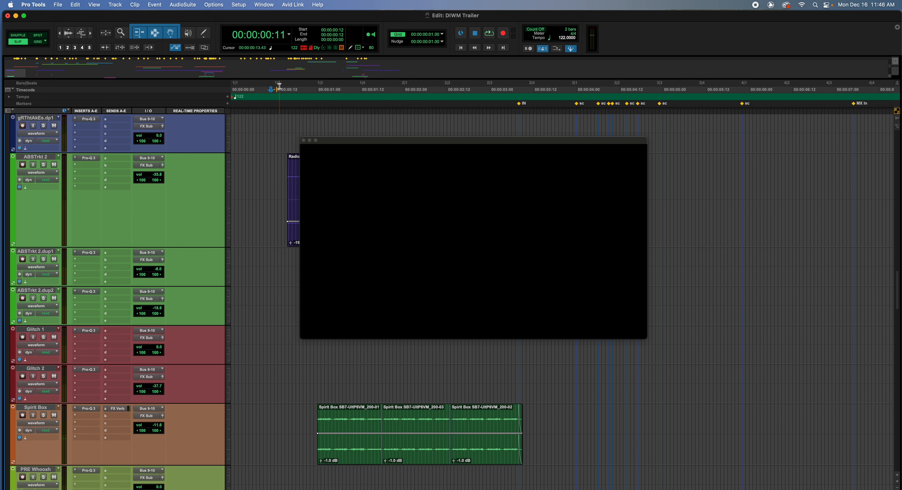
key("space")
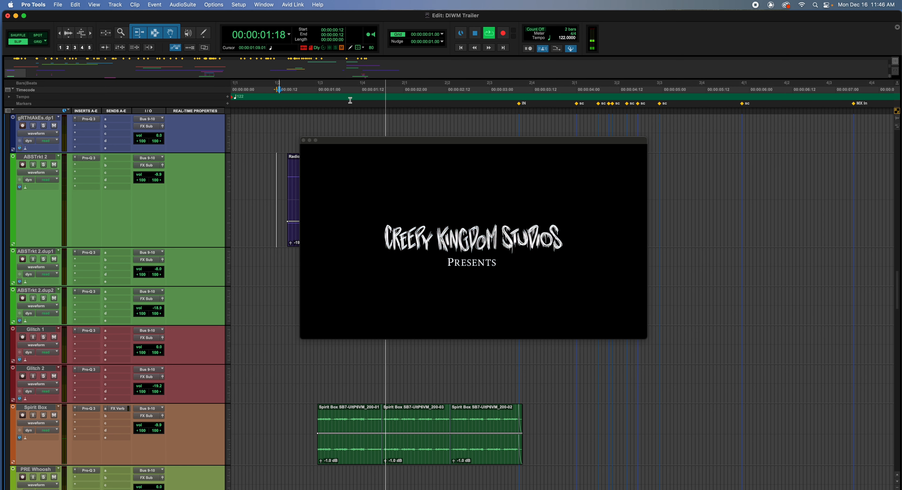
key("space")
- Solo the ABSTrkt 2 track, move the video window off its Radio Static clip and play it from 00:00:00:15
left_click(43, 165)
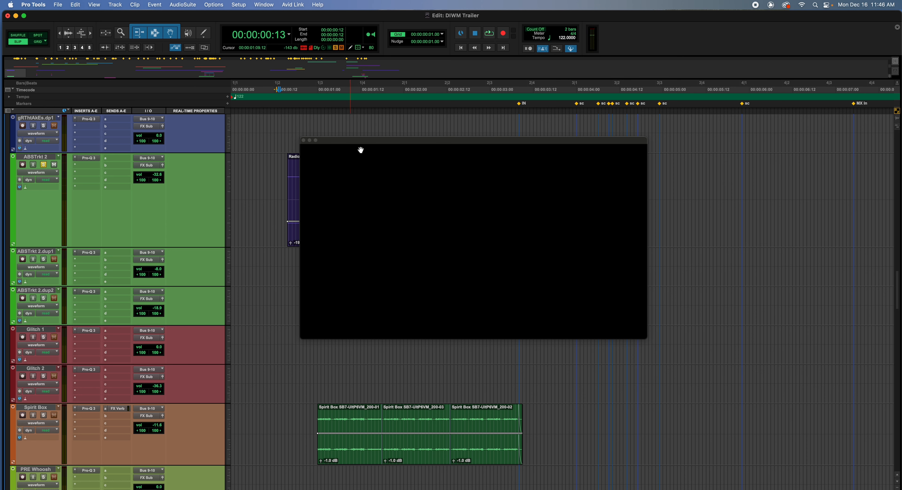
left_click_drag(372, 142, 359, 273)
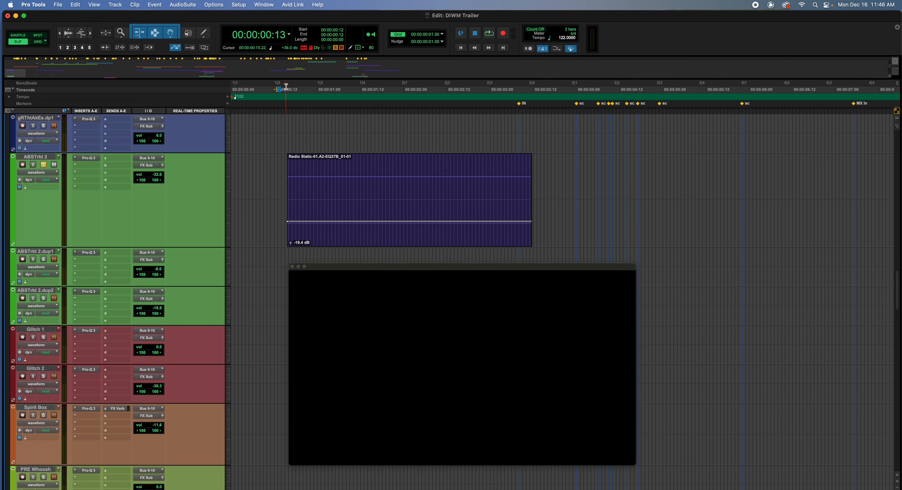
key("space")
key("space")
- Show the volume automation on the ABSTrkt 2 and Spirit Box tracks, moving the video window clear of their clips
left_click(538, 176)
key("ctrl+minus")
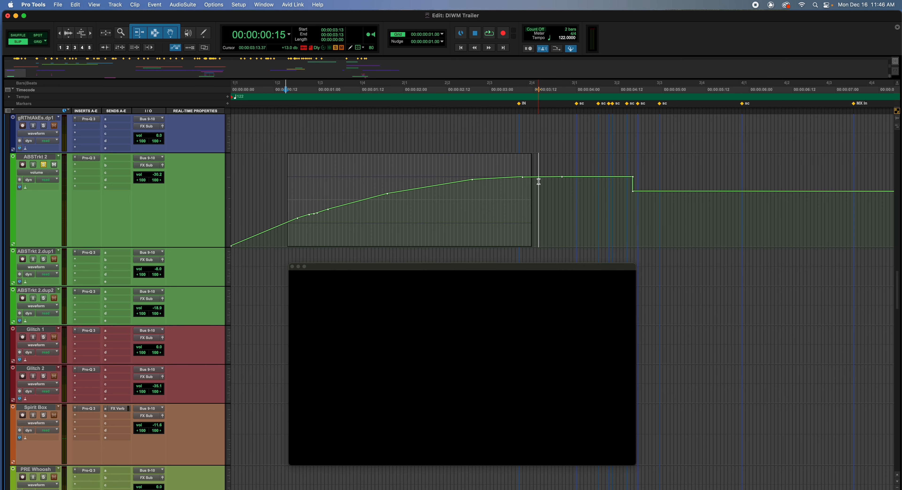
left_click_drag(558, 272, 889, 225)
left_click(568, 425)
key("ctrl+minus")
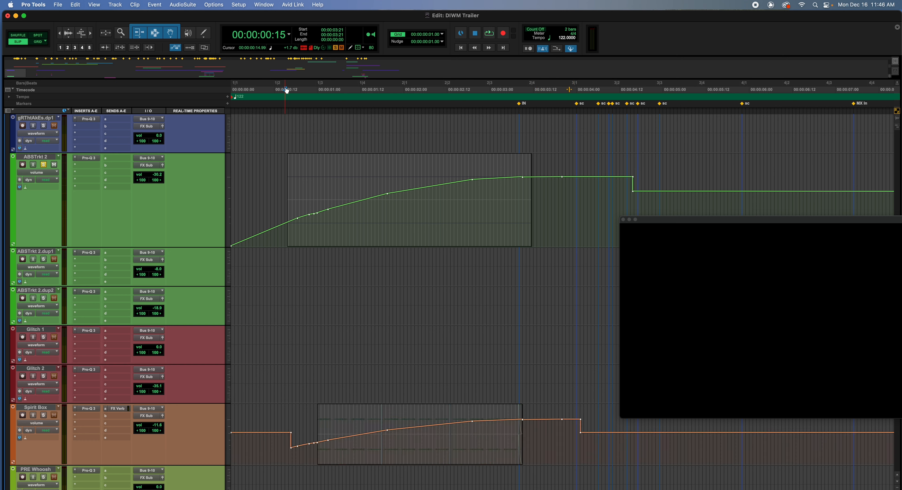
- Move the video window up beside the automation curves and play the soloed ABSTrkt 2 track from 00:00:00:14
key("space")
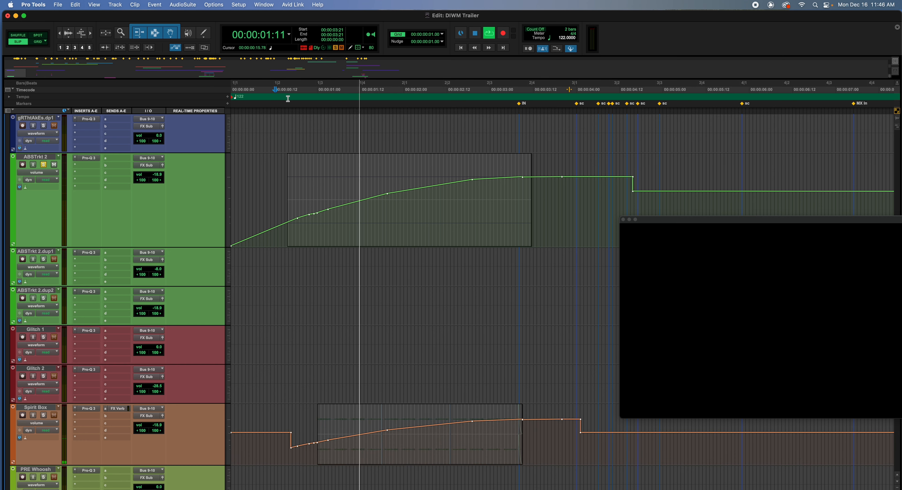
left_click_drag(676, 220, 619, 166)
key("space")
left_click(282, 90)
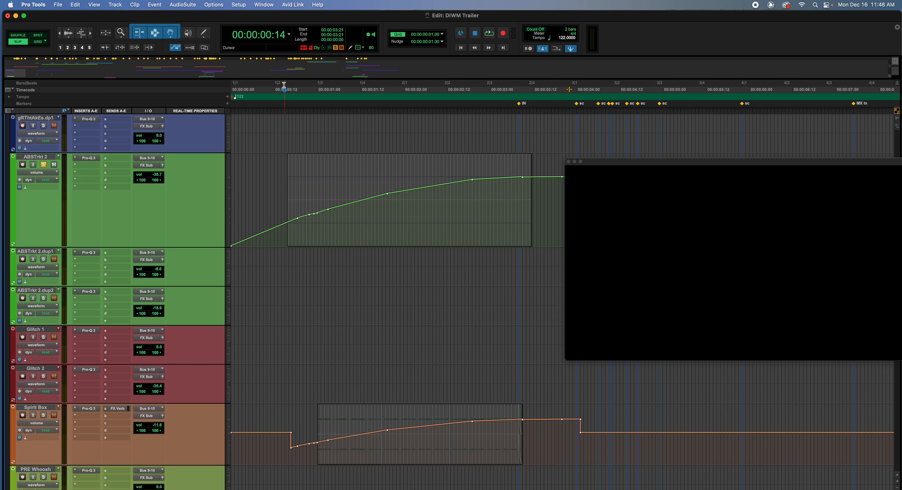
key("space")
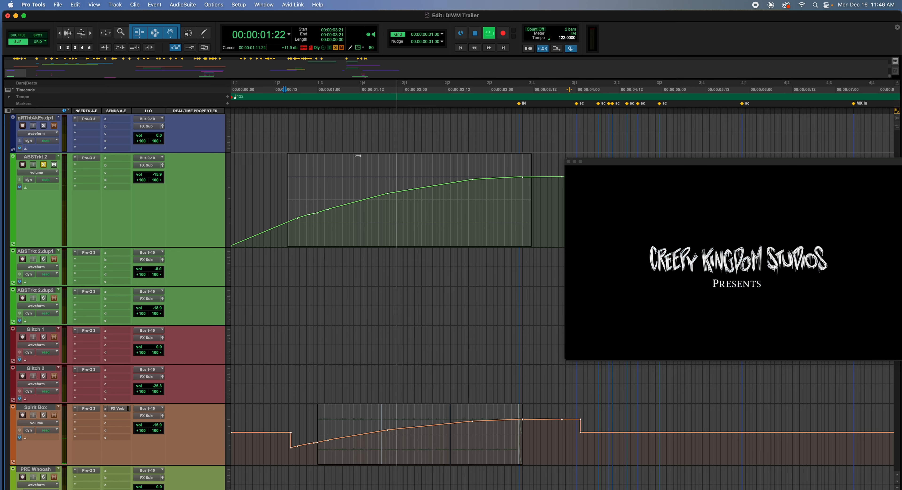
key("space")
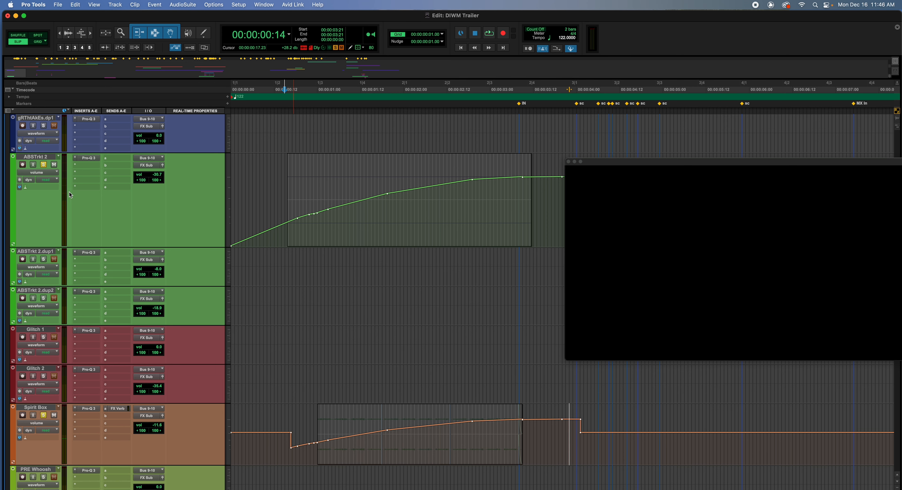
- Play the soloed Spirit Box track from 00:00:00:14 and switch the solo back to ABSTrkt 2
key("space")
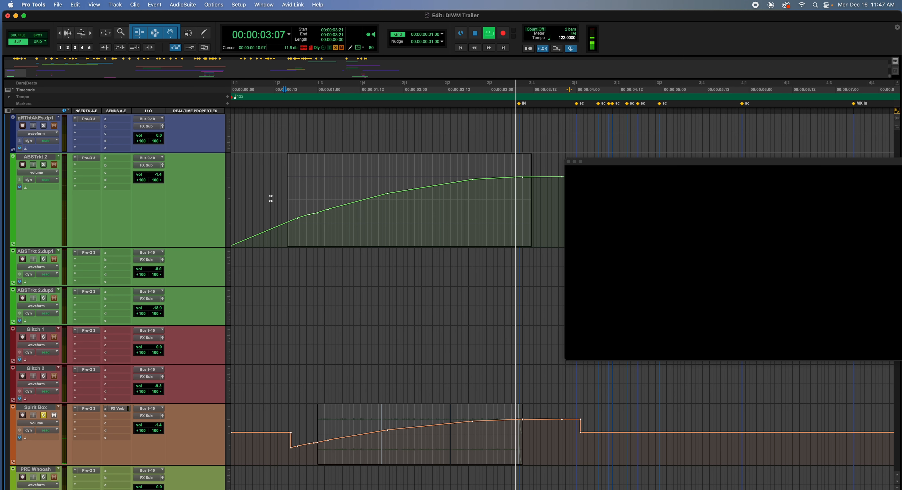
key("space")
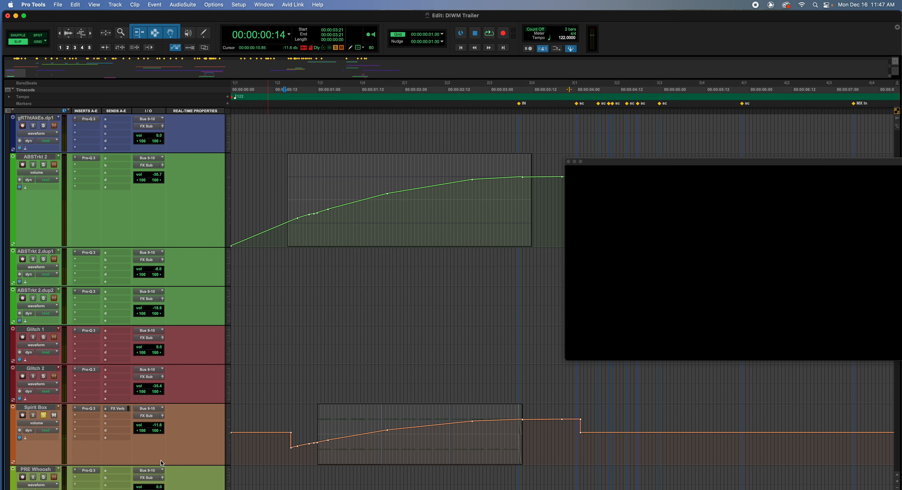
left_click(44, 415)
left_click(44, 165)
left_click(44, 416)
left_click(45, 164)
- Play the opening from 00:00:00:14 with ABSTrkt 2 alone and again with Spirit Box soloed alongside it
key("space")
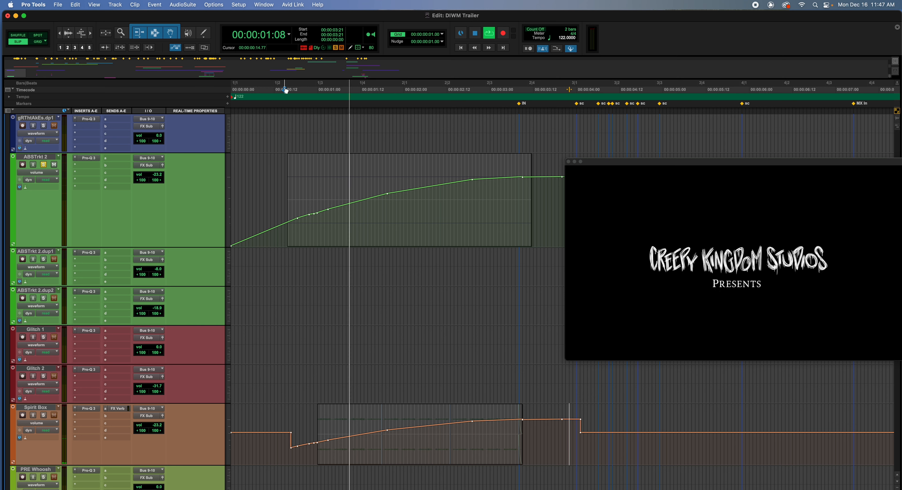
key("space")
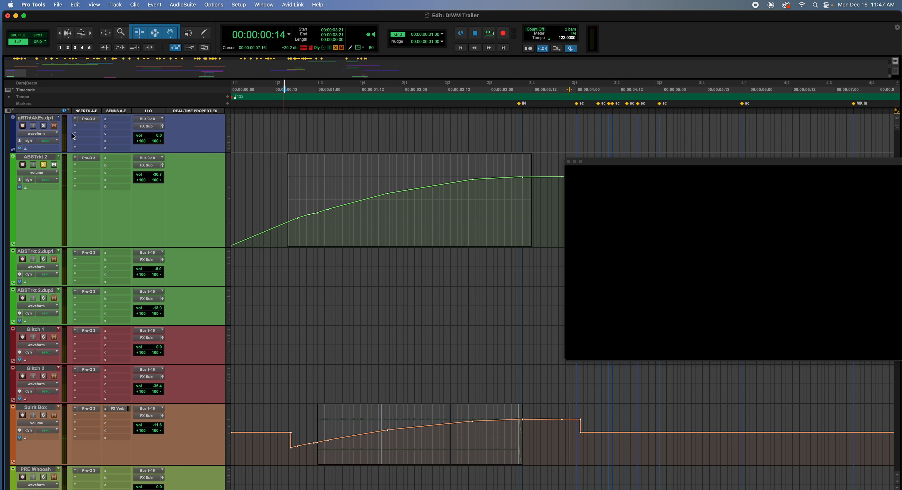
left_click(44, 415)
key("space")
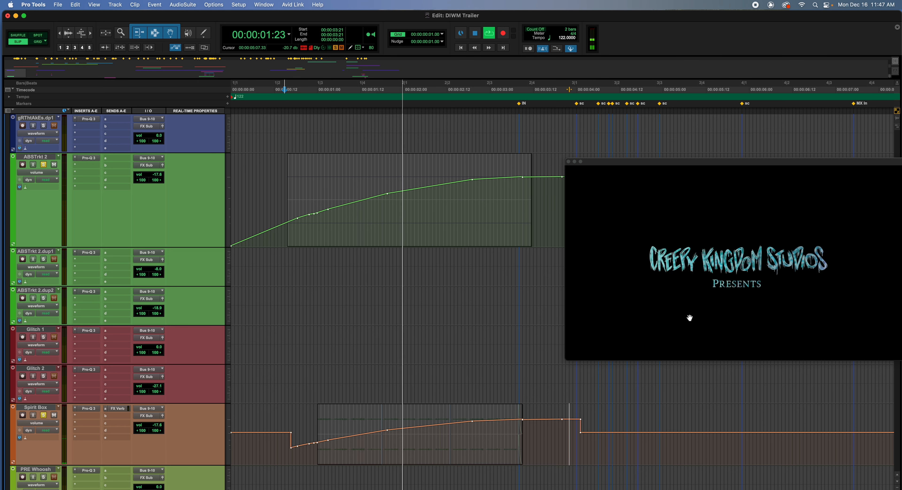
key("space")
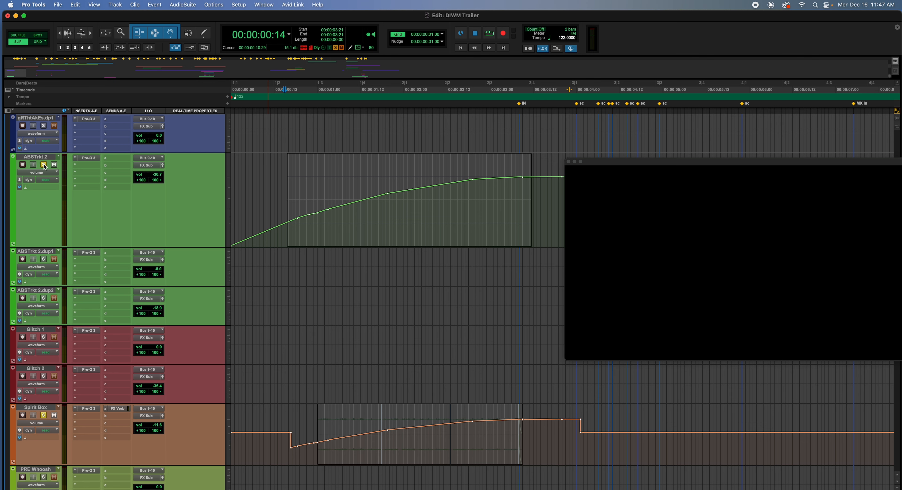
- Clear the solos on ABSTrkt 2 and Spirit Box and play the full mix from 00:00:00:14 into the forest shot
left_click(44, 416)
key("space")
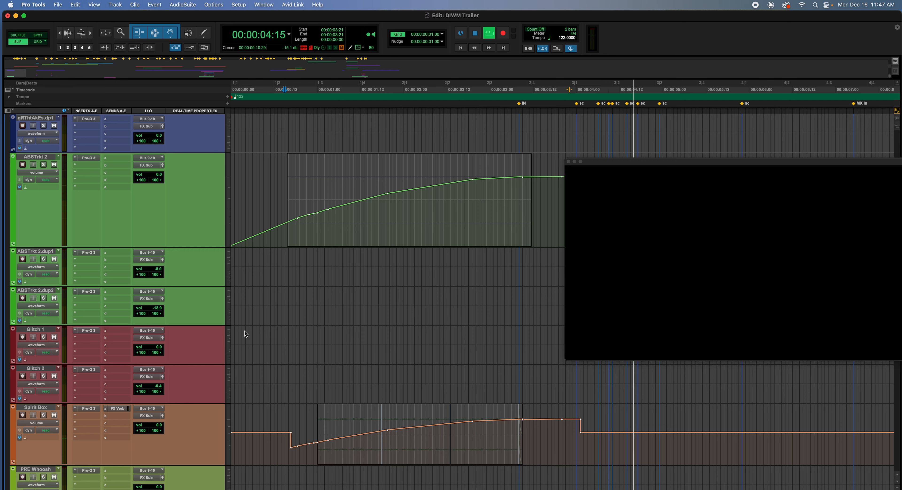
scroll(284, 327, "right", 3)
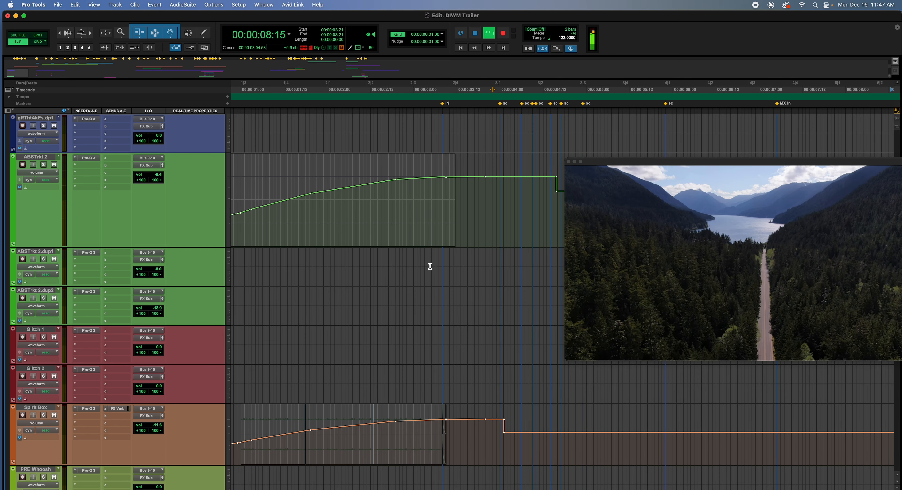
key("space")
- Play the full mix from 00:00:06:22 through the hit at the MX In marker
scroll(589, 152, "right", 6)
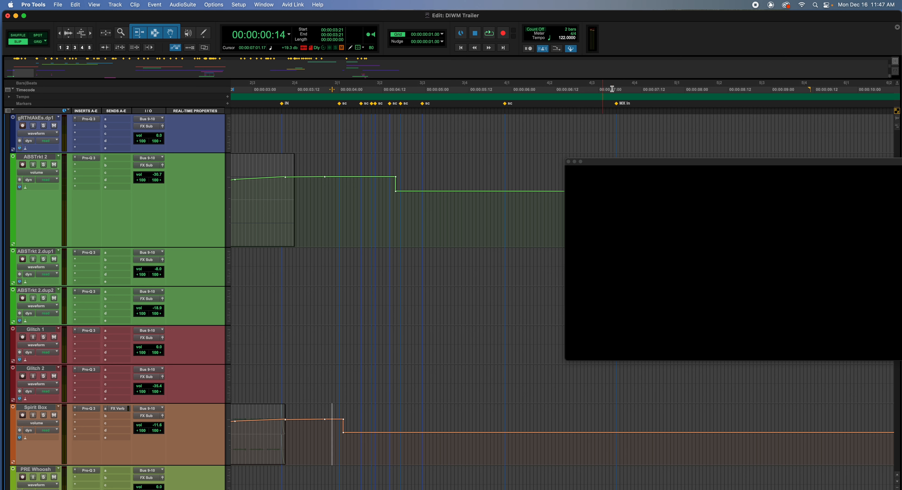
left_click(582, 84)
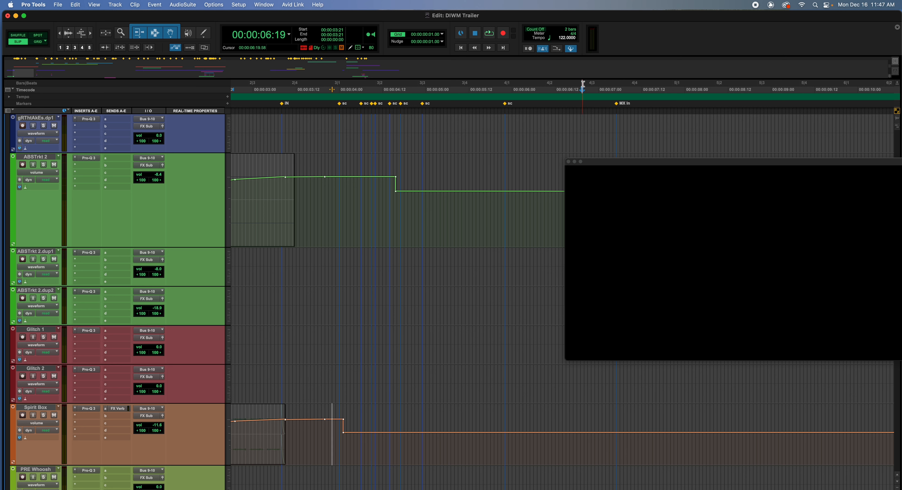
left_click(413, 90)
left_click(593, 88)
key("space")
scroll(459, 153, "down", 8)
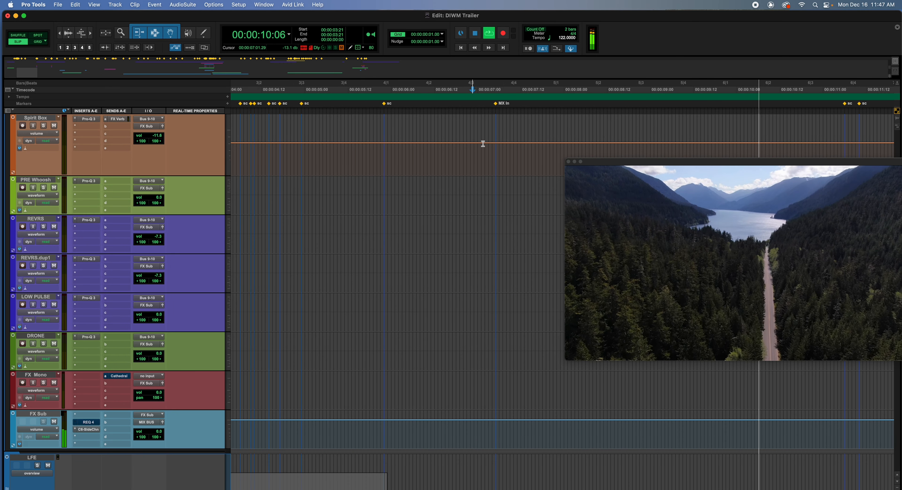
key("space")
- Locate the Sub Hit track, solo it and play its hit at the MX In marker twice from 00:00:07:00
scroll(511, 152, "up", 10)
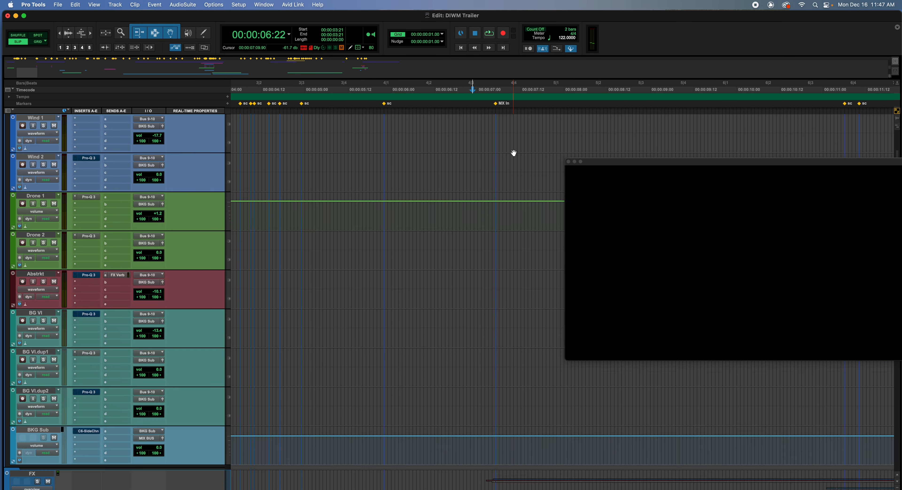
scroll(514, 153, "down", 10)
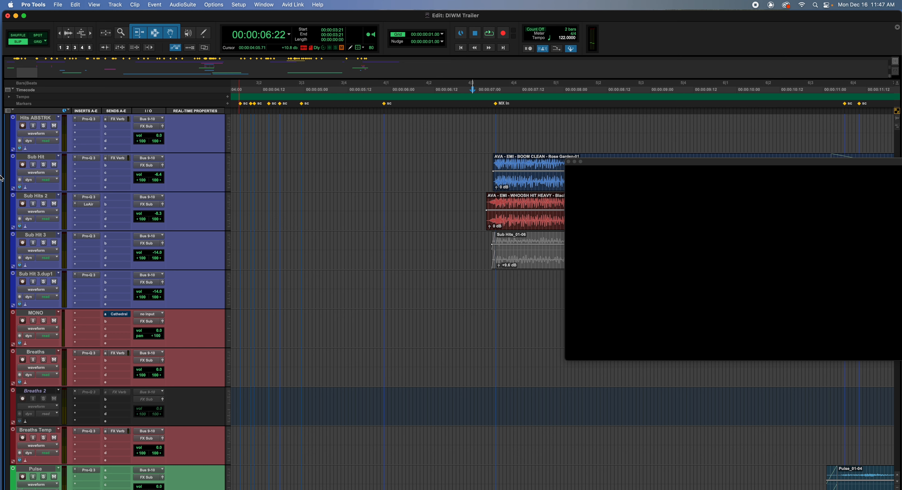
left_click(45, 164)
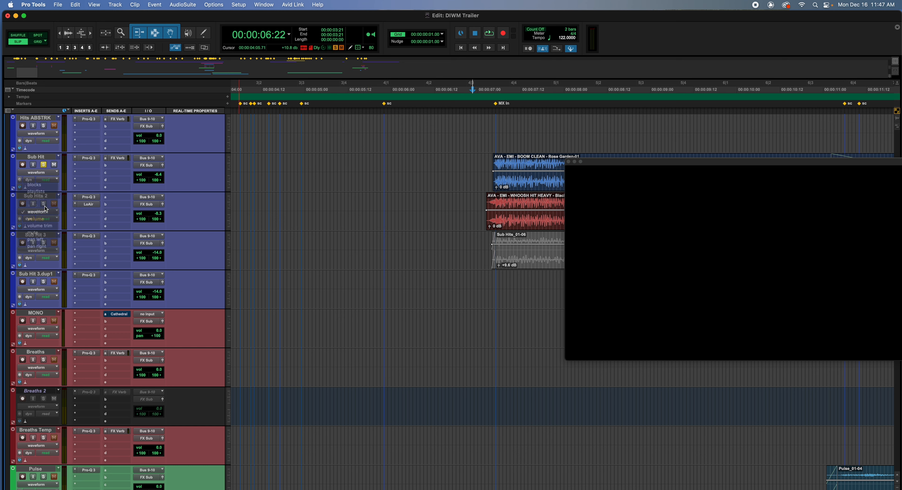
left_click(47, 205)
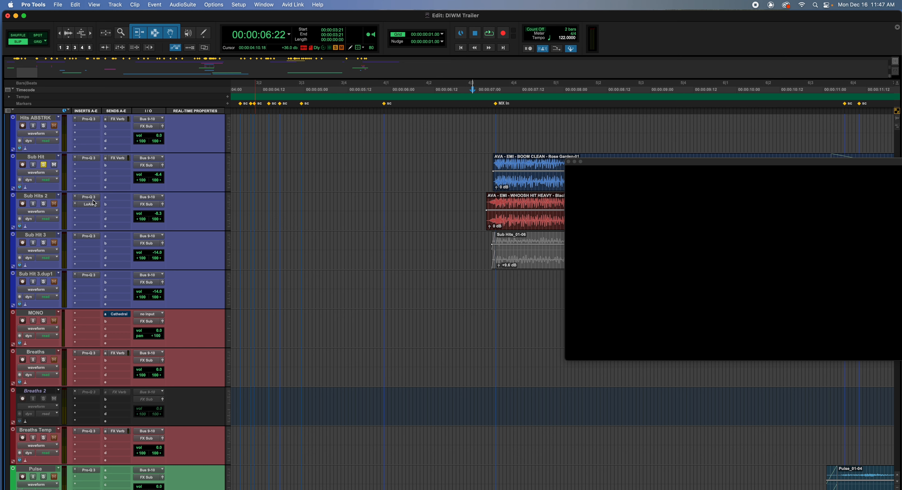
left_click(481, 90)
key("space")
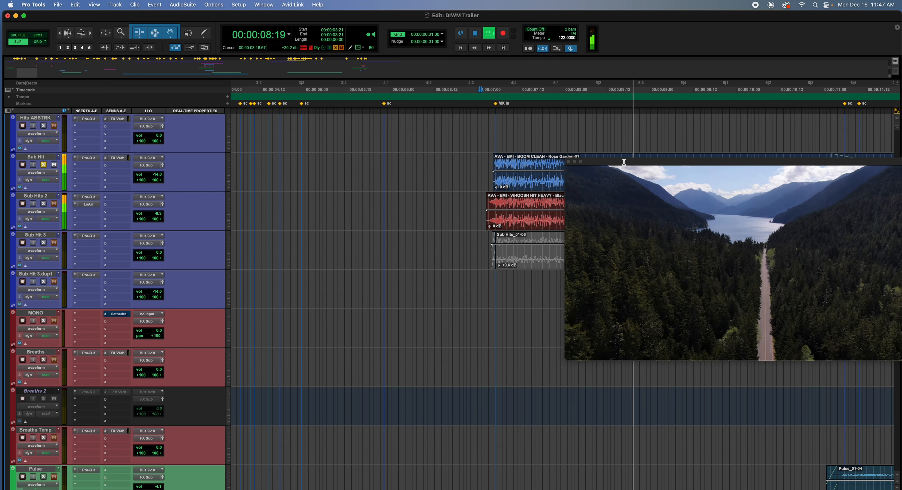
key("space")
key("space")
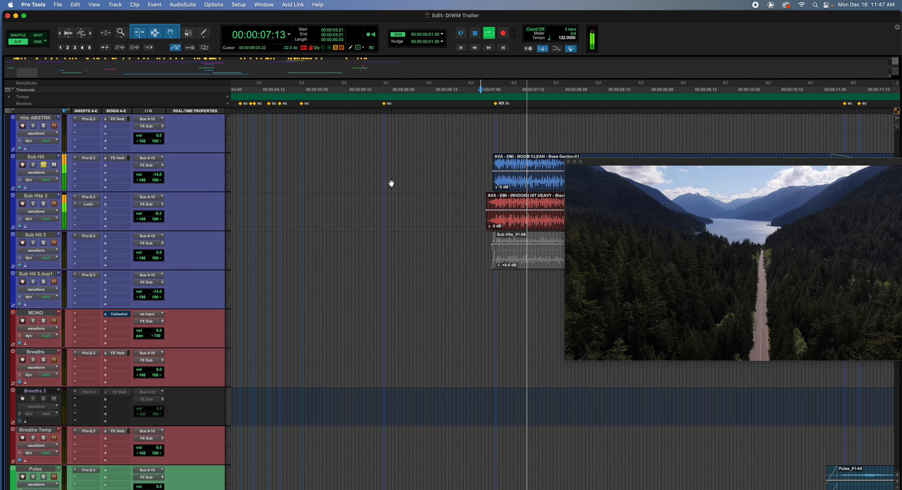
key("space")
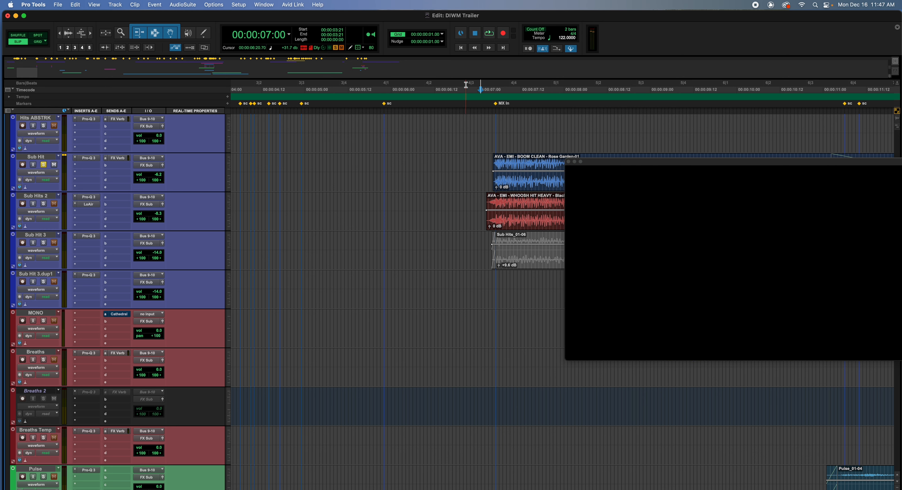
- Switch the solo from Sub Hit to Sub Hits 2 and play its hit at the MX In marker from 00:00:07:00
left_click(43, 164)
left_click(43, 204)
key("space")
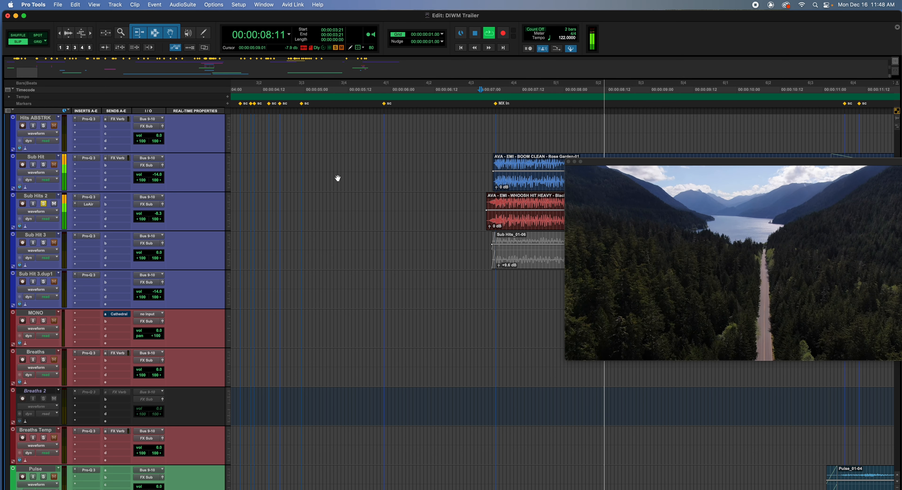
key("space")
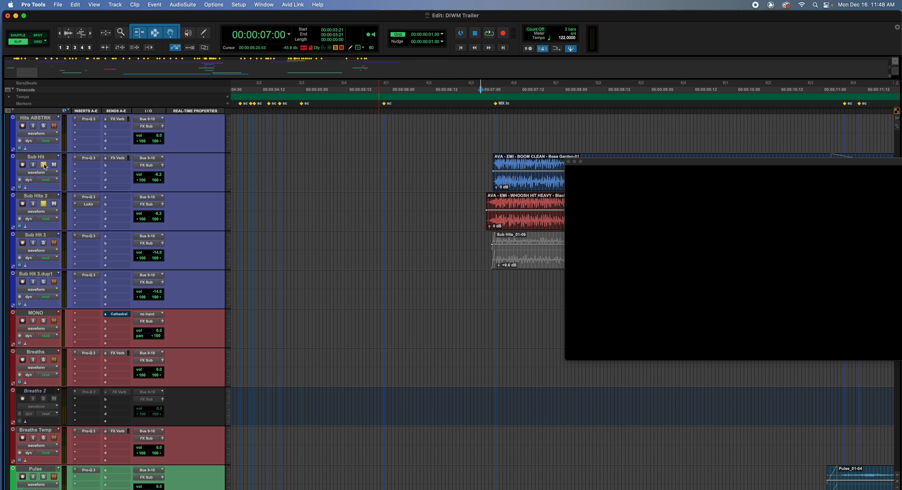
- Solo Sub Hit and Sub Hits 2 together and play their combined hit from 00:00:06:23
left_click(43, 204)
left_click(43, 165)
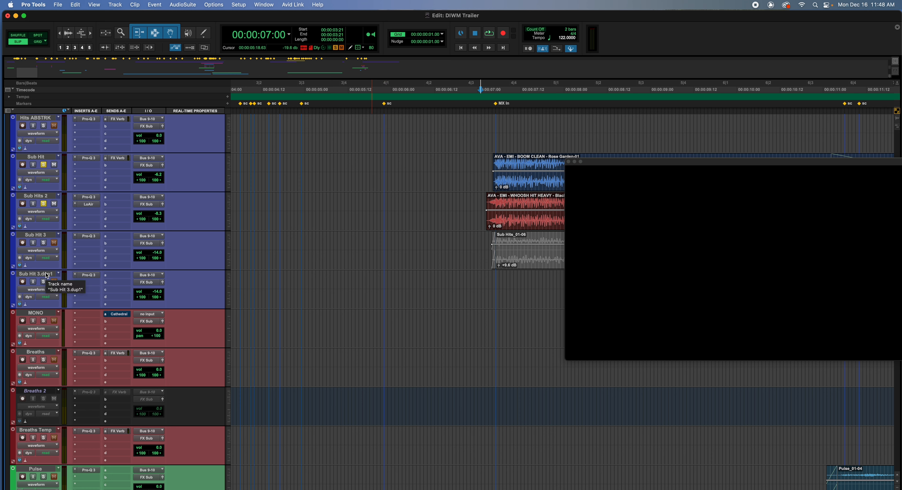
left_click(474, 86)
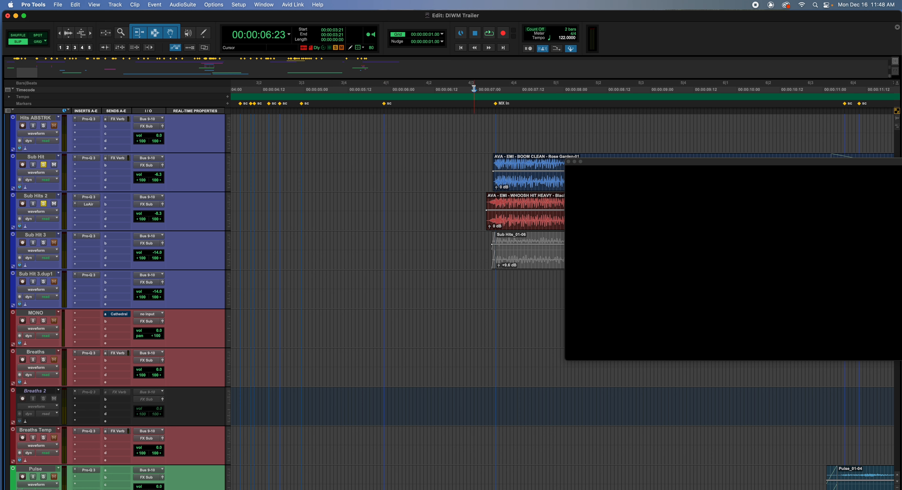
key("space")
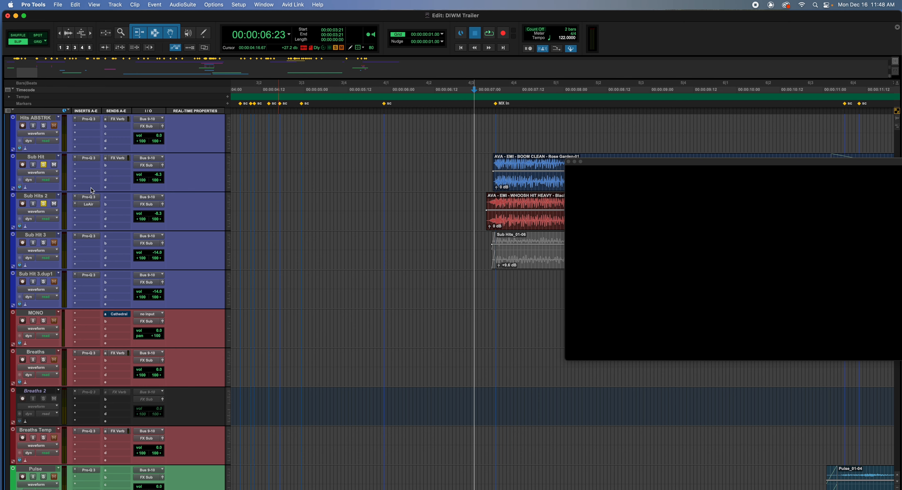
key("space")
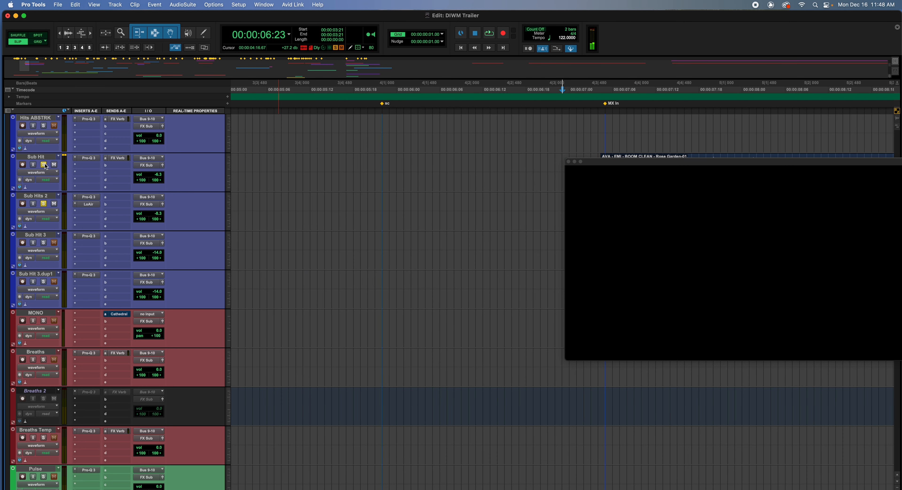
- Clear the solos on Sub Hit and Sub Hits 2 and play the full mix from 00:00:07:03 while looking through the music tracks
left_click(44, 204)
left_click(592, 91)
key("space")
scroll(522, 160, "down", 15)
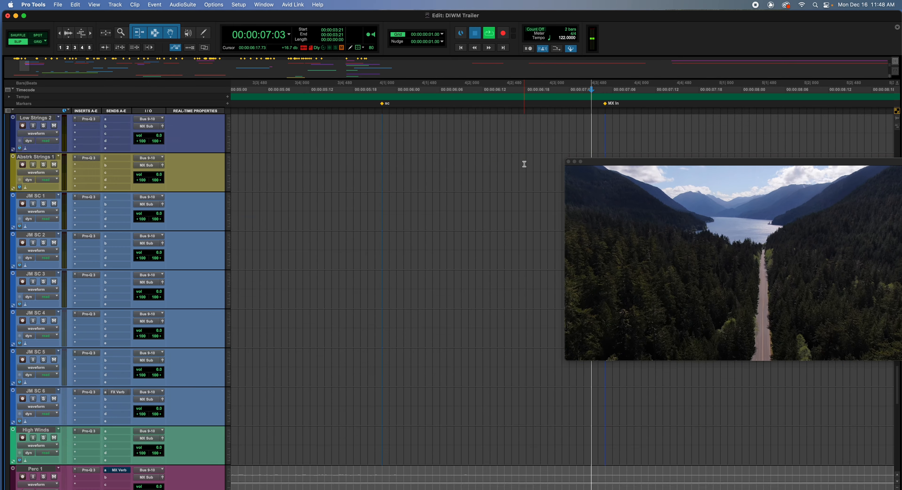
scroll(521, 164, "down", 15)
scroll(521, 163, "right", 4)
scroll(522, 164, "up", 16)
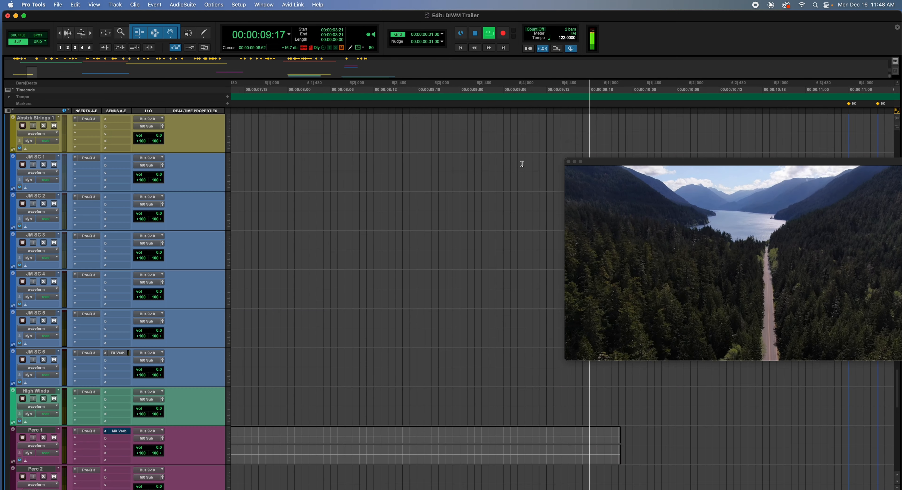
key("t")
key("t")
key("t")
key("r")
key("r")
key("r")
key("r")
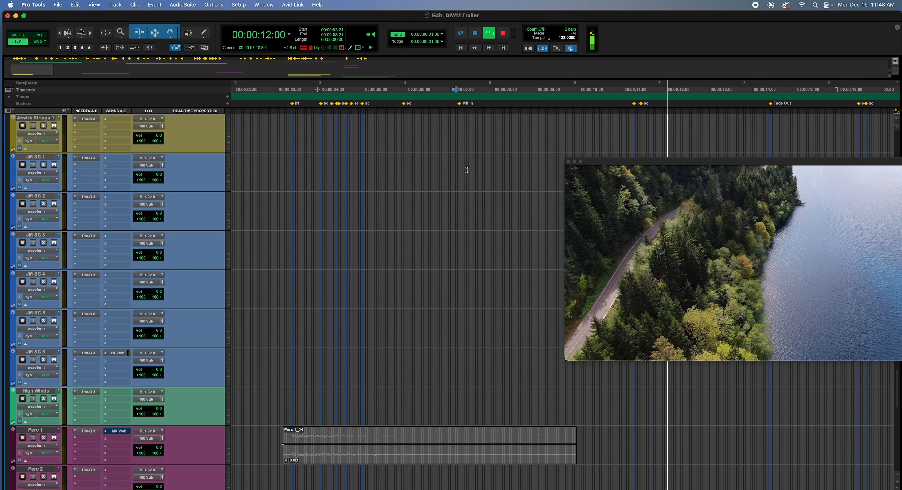
scroll(467, 168, "down", 10)
scroll(468, 170, "down", 10)
scroll(468, 170, "up", 20)
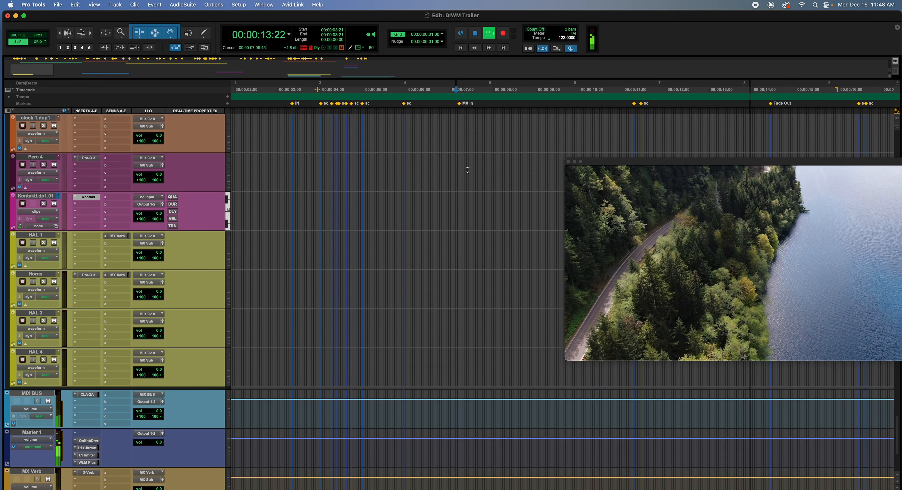
key("space")
- Locate the Low Strings 1 clip and play the full mix from 00:00:05:18 across its entrance
scroll(449, 311, "down", 2)
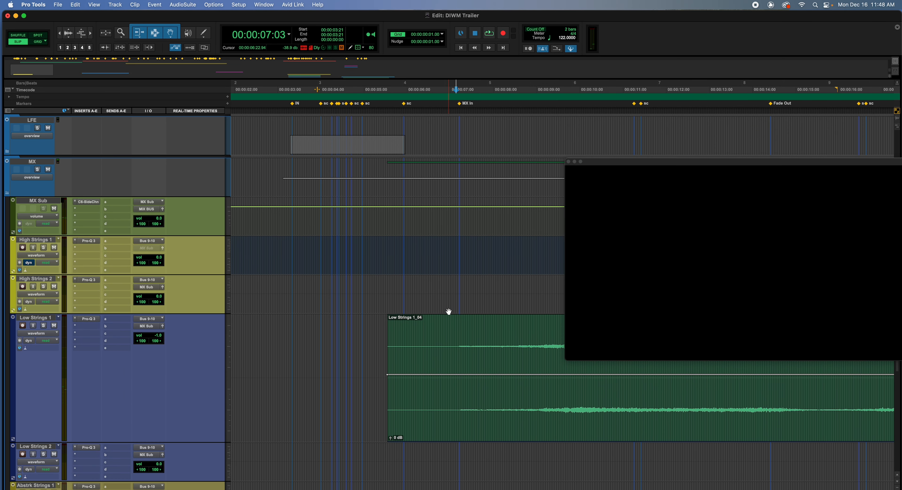
left_click(396, 88)
key("space")
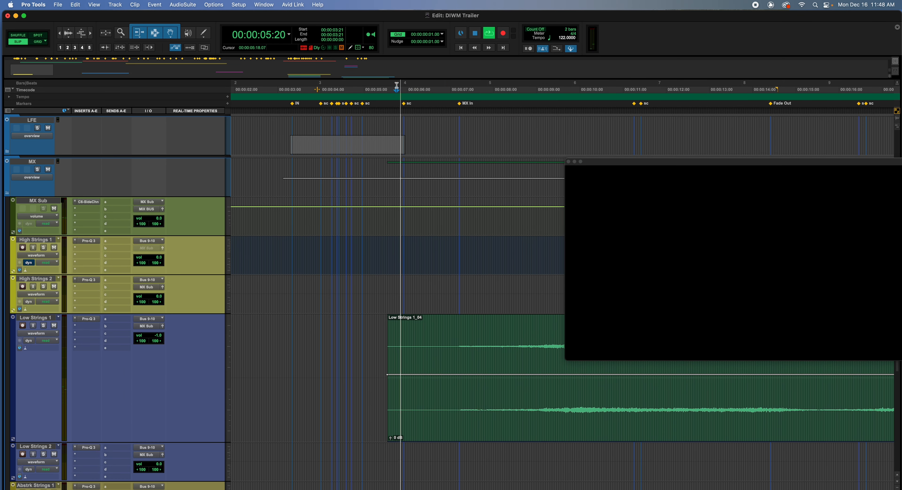
key("r")
key("r")
key("space")
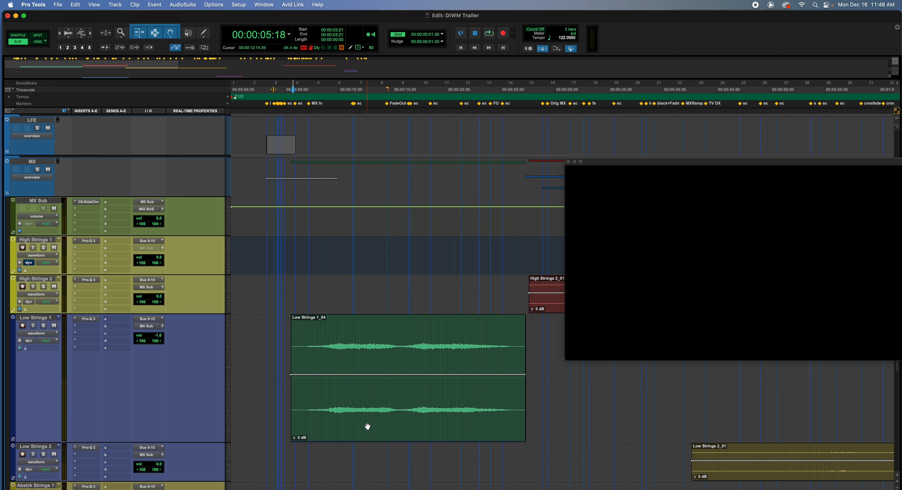
- Solo Low Strings 1 and play it from 00:00:07:08 into the driving shot
key("space")
key("space")
scroll(389, 273, "down", 10)
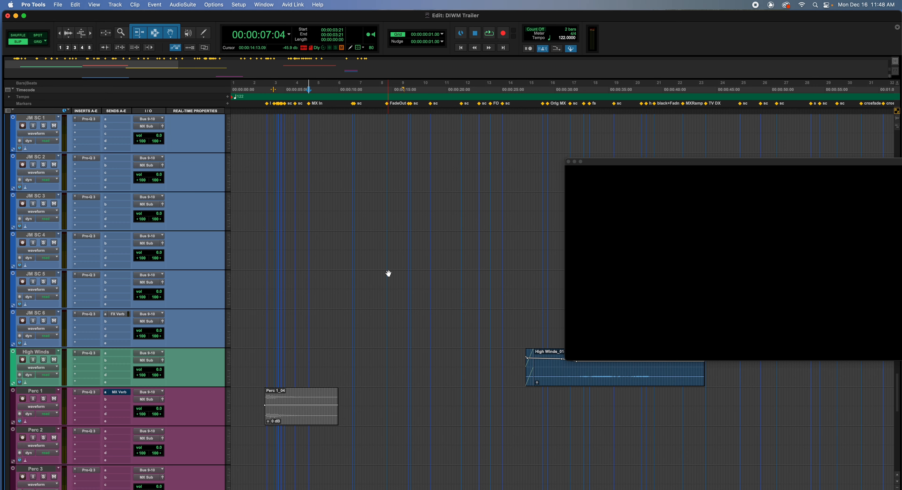
scroll(389, 272, "down", 10)
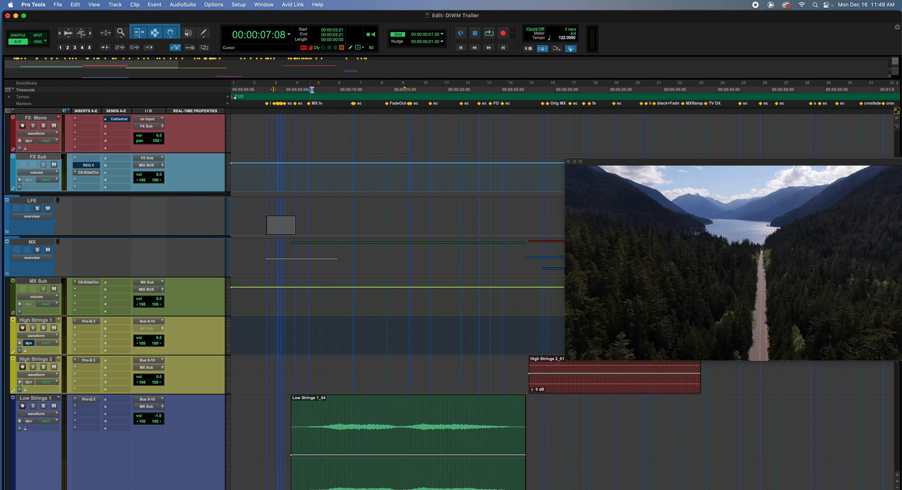
key("space")
left_click(44, 406)
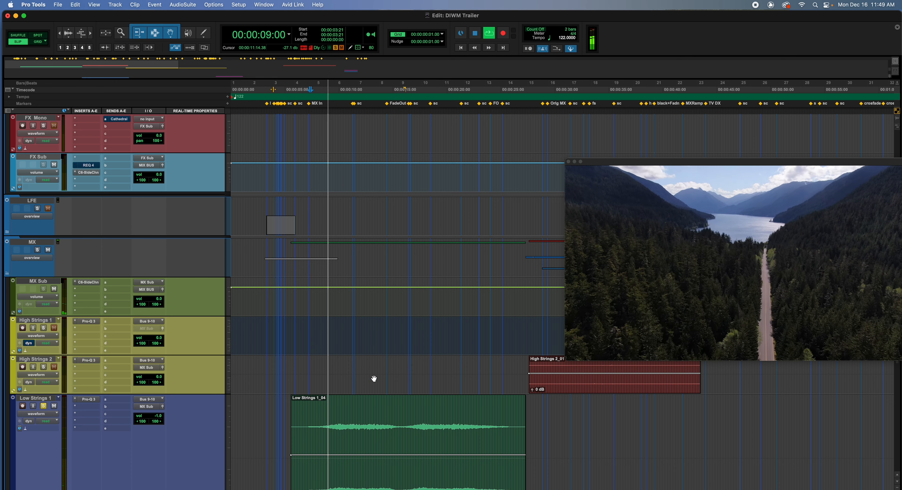
scroll(450, 338, "down", 5)
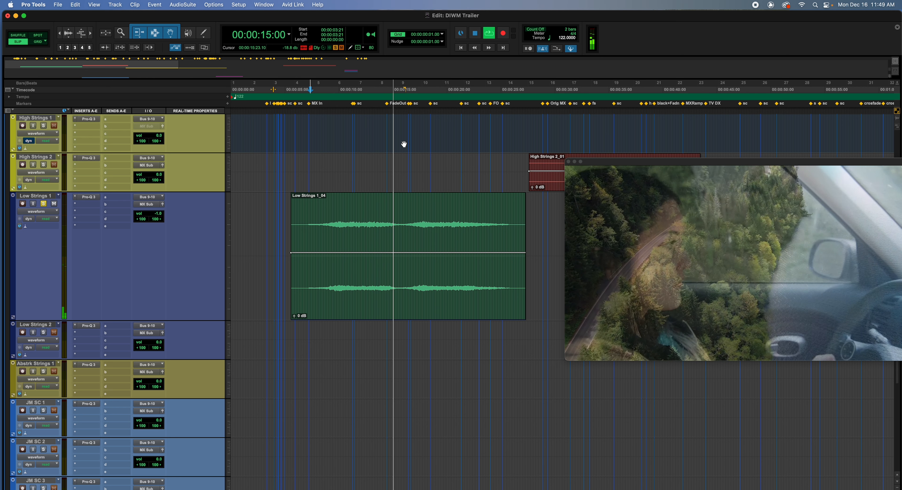
key("space")
- Play the soloed Low Strings 1 track from 00:00:12:17 through its second swell, repeating the passage
left_click(369, 84)
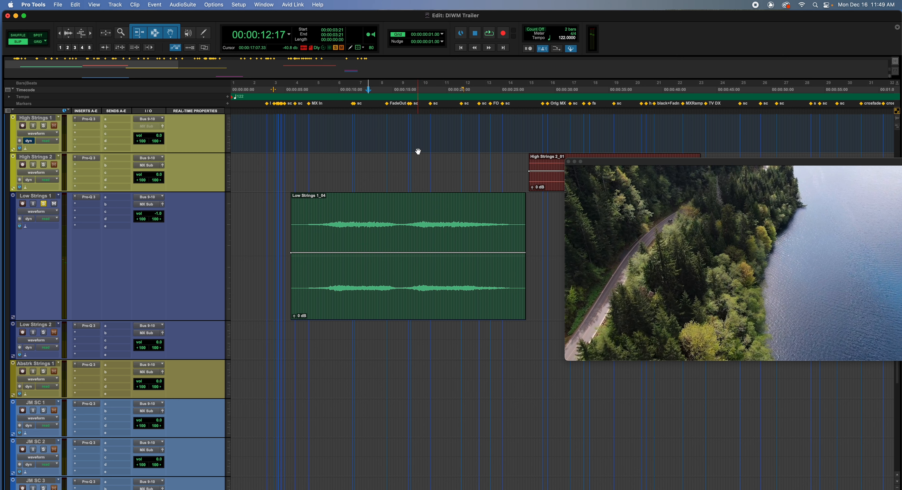
key("space")
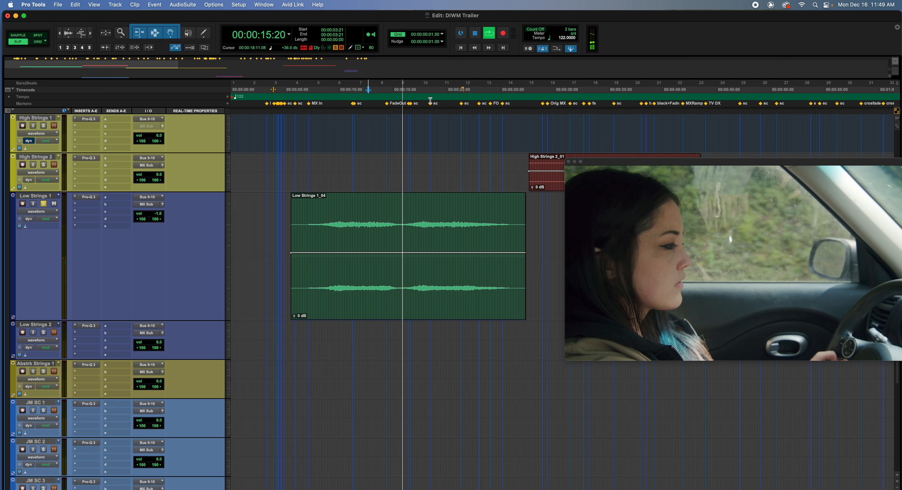
key("space")
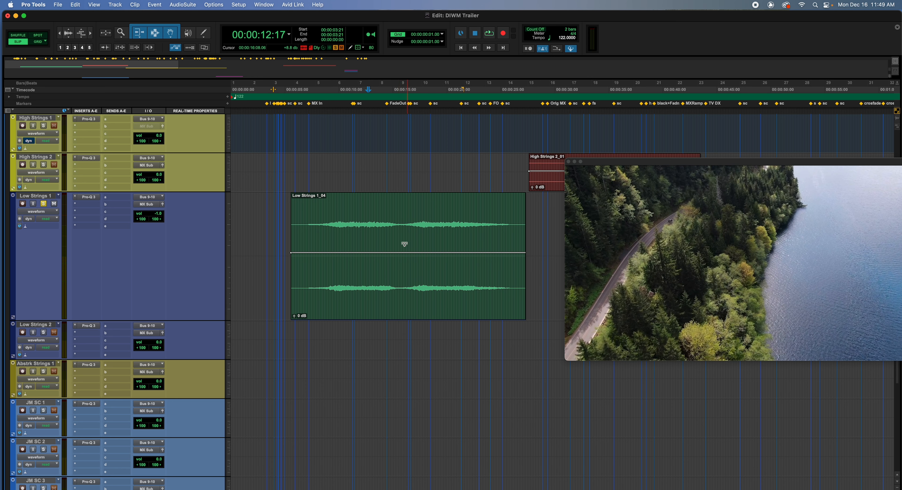
key("space")
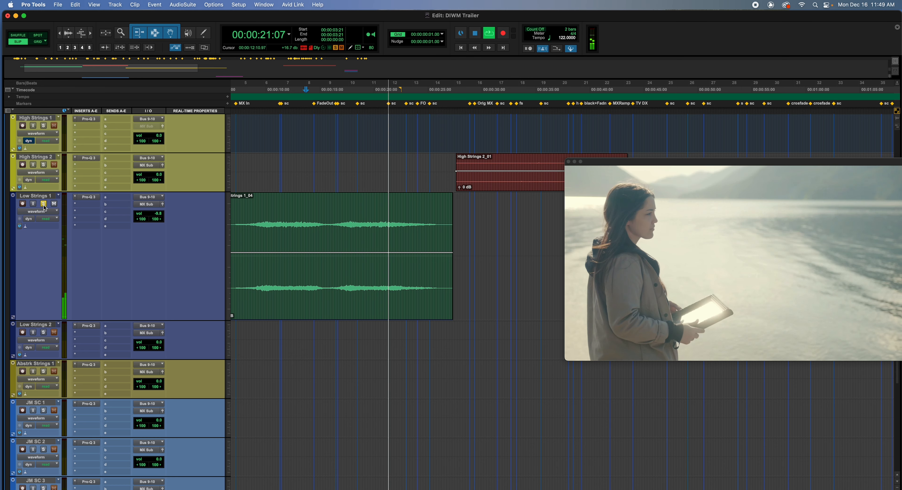
key("space")
- Locate the REVRS track, play its reversed clip from 00:00:18:22 and solo the track during playback
scroll(374, 150, "up", 3)
scroll(374, 149, "up", 5)
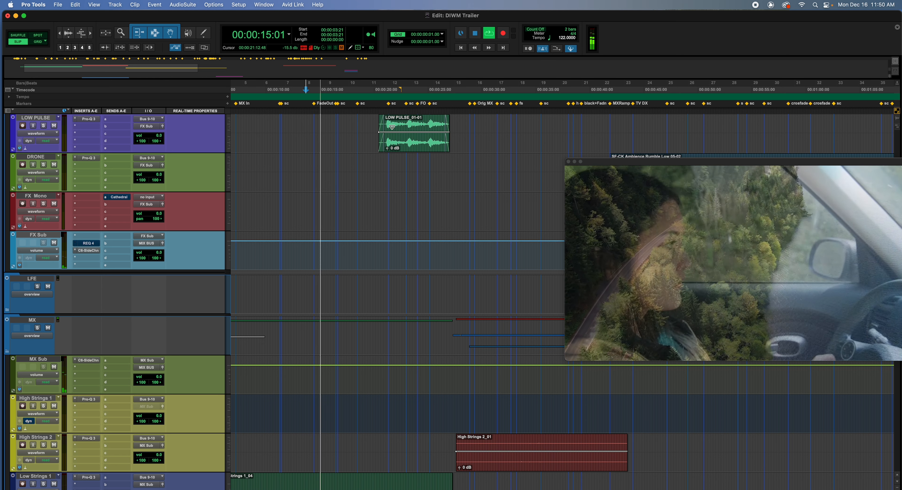
left_click(377, 87)
scroll(378, 196, "up", 8)
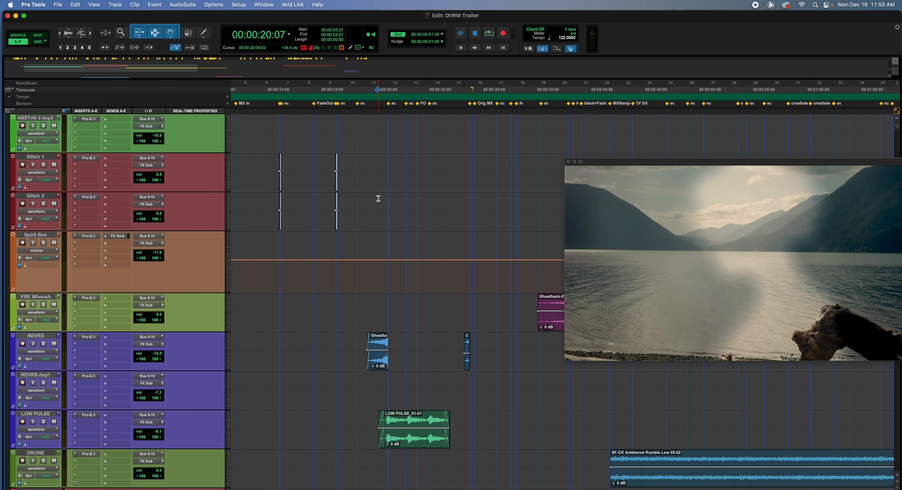
left_click(363, 89)
key("space")
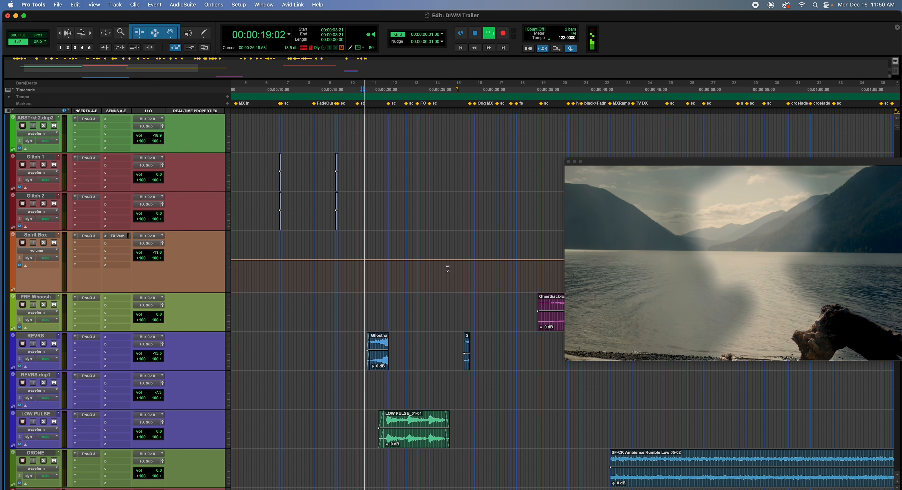
left_click(43, 345)
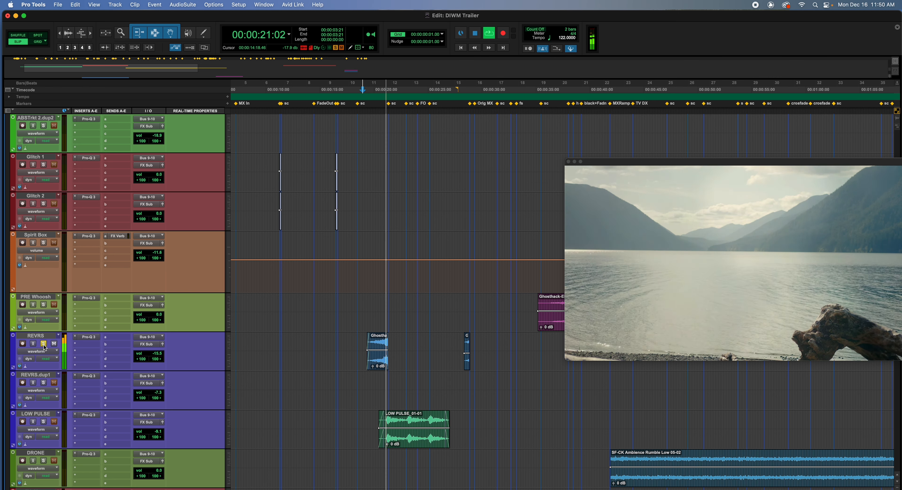
key("space")
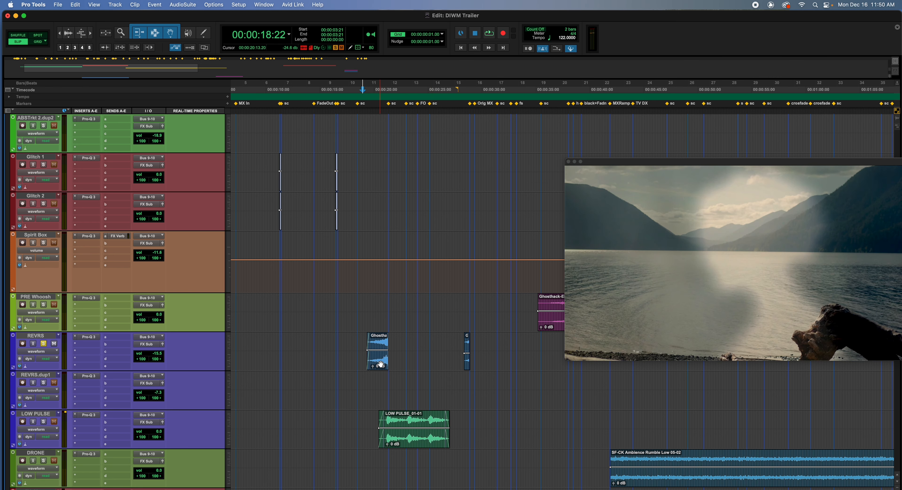
- Copy the Sub Hit boom clip at 00:00:25:02 up to the Hits ABSTRK track and render it with the AudioSuite Reverse effect
scroll(390, 342, "down", 15)
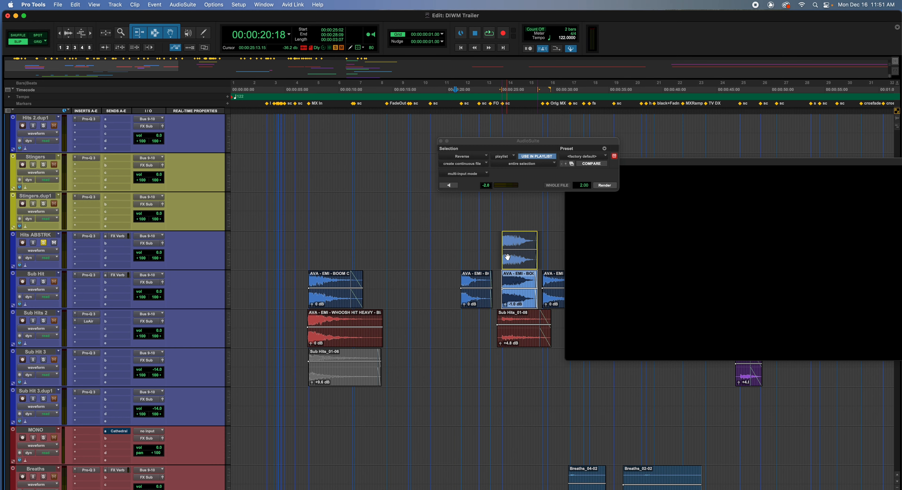
left_click_drag(508, 258, 514, 263)
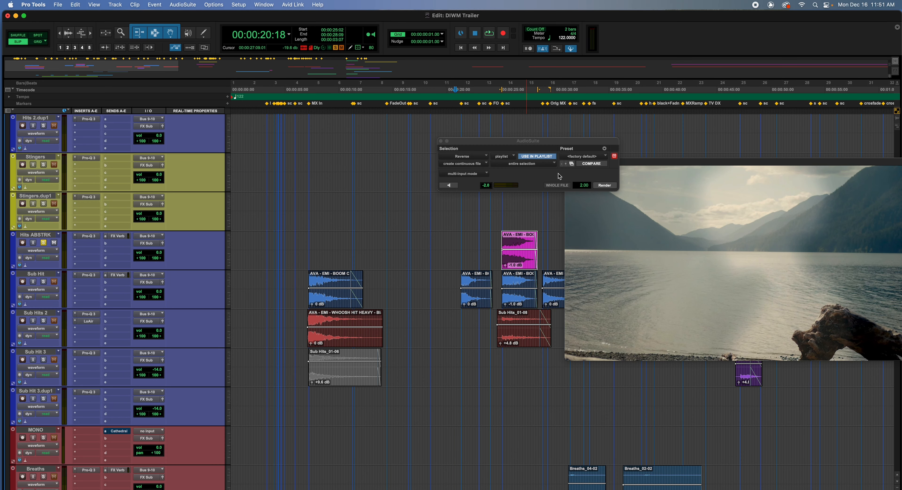
left_click(605, 185)
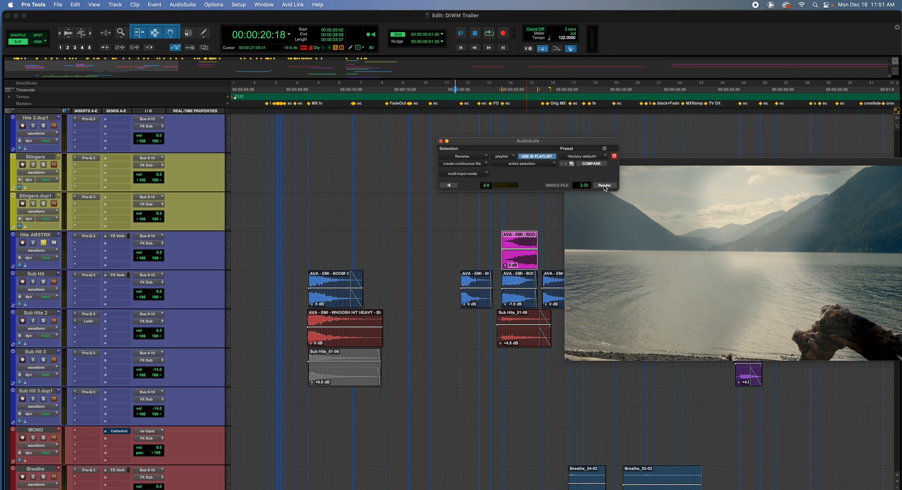
- Play the REVRS clip soloed from 00:00:19:03 and return to the reversed boom on Hits ABSTRK
scroll(498, 360, "down", 20)
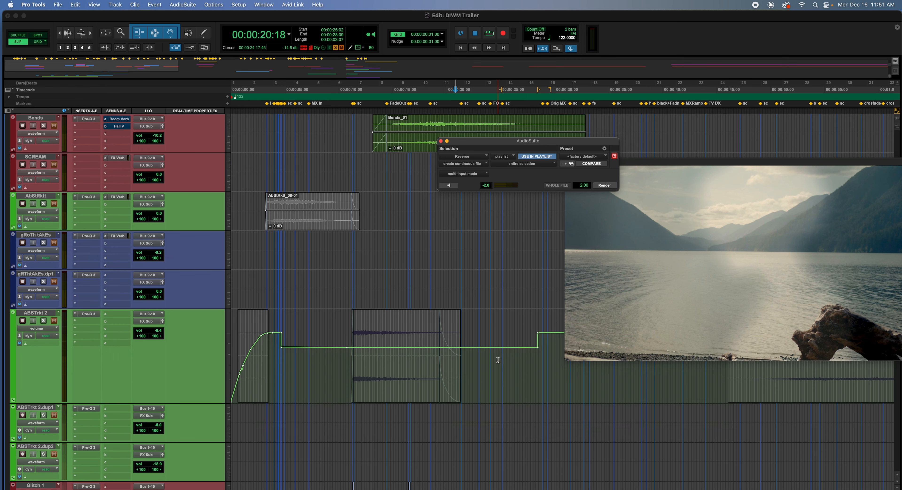
scroll(498, 361, "up", 5)
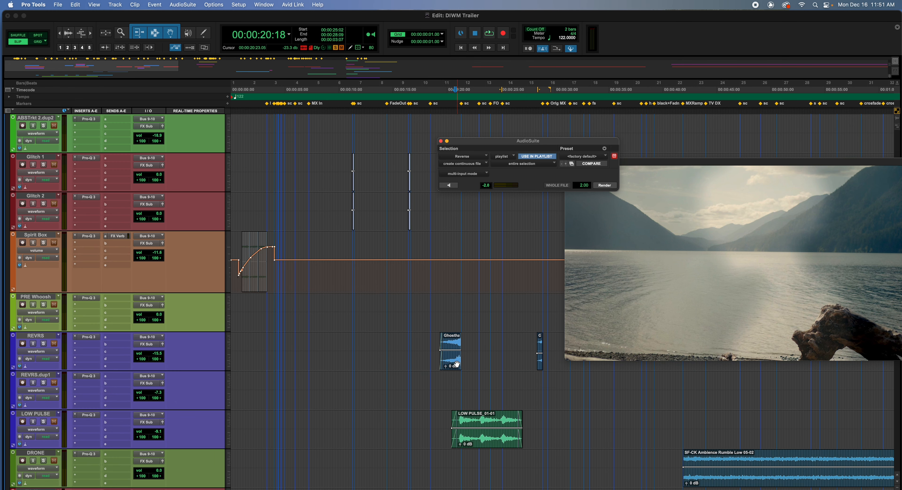
left_click(438, 90)
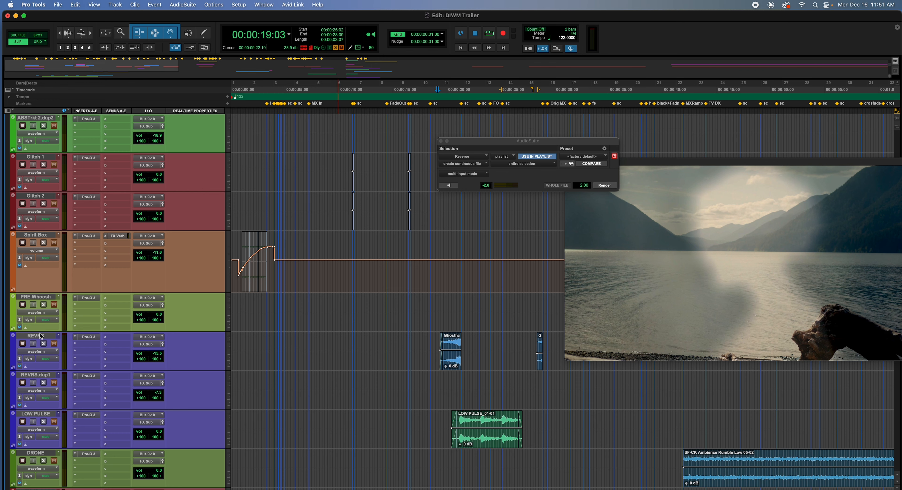
key("space")
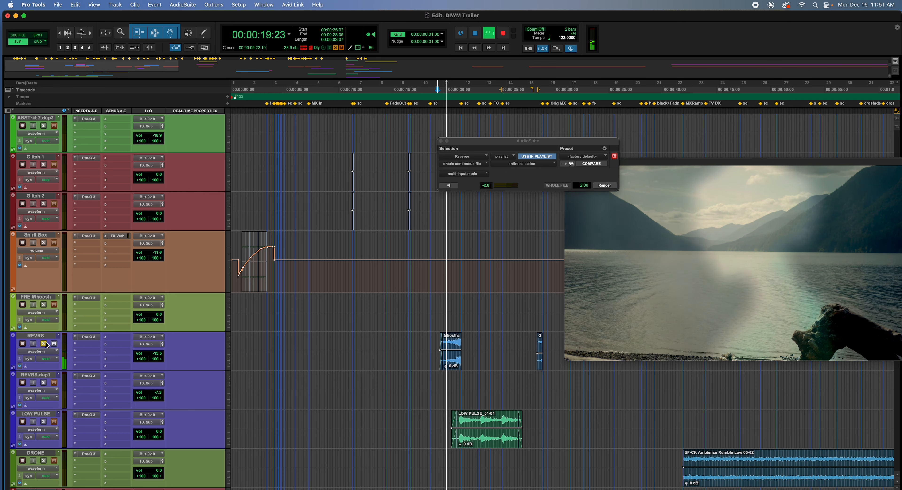
key("space")
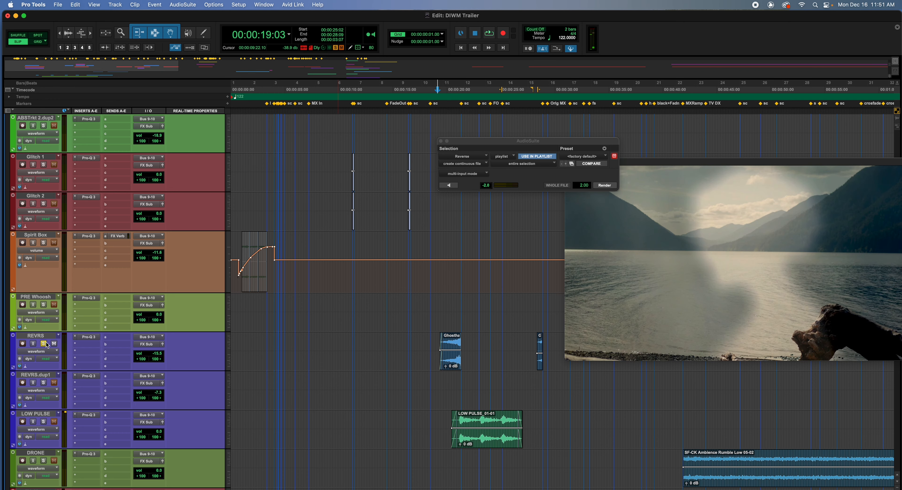
scroll(458, 307, "down", 15)
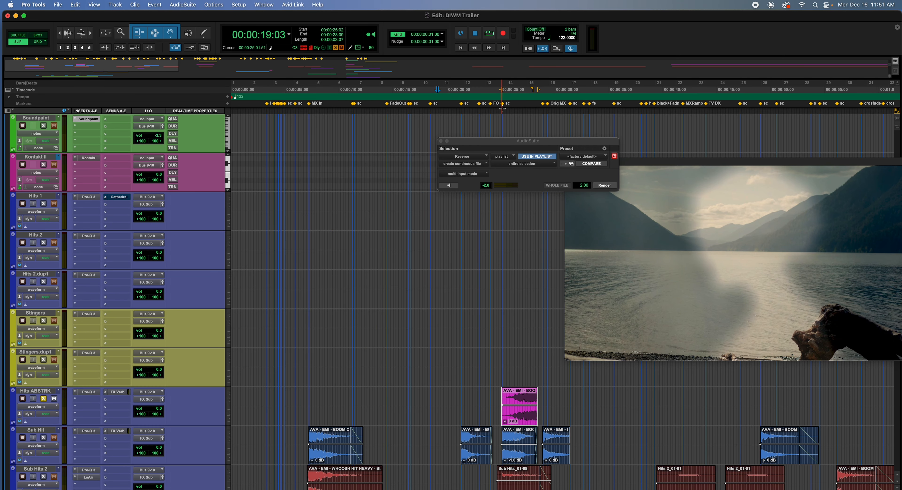
- Play the reversed boom on the Hits ABSTRK track and delete the clip
key("space")
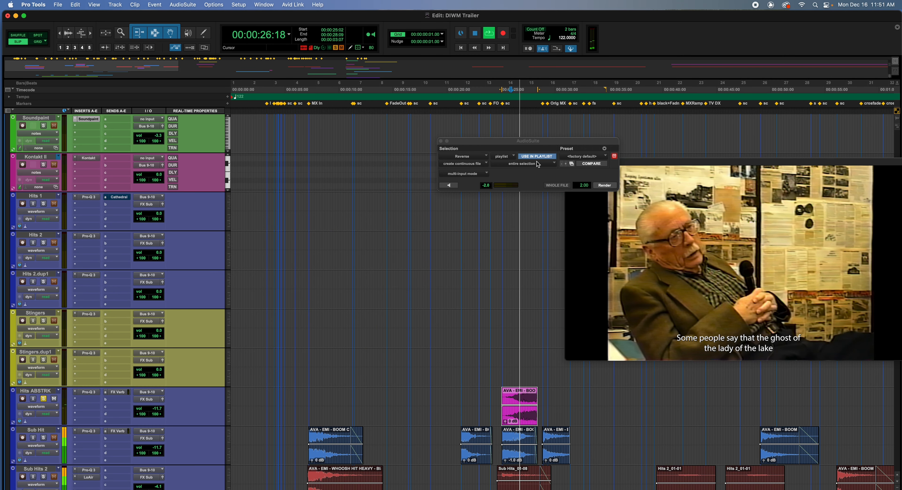
key("space")
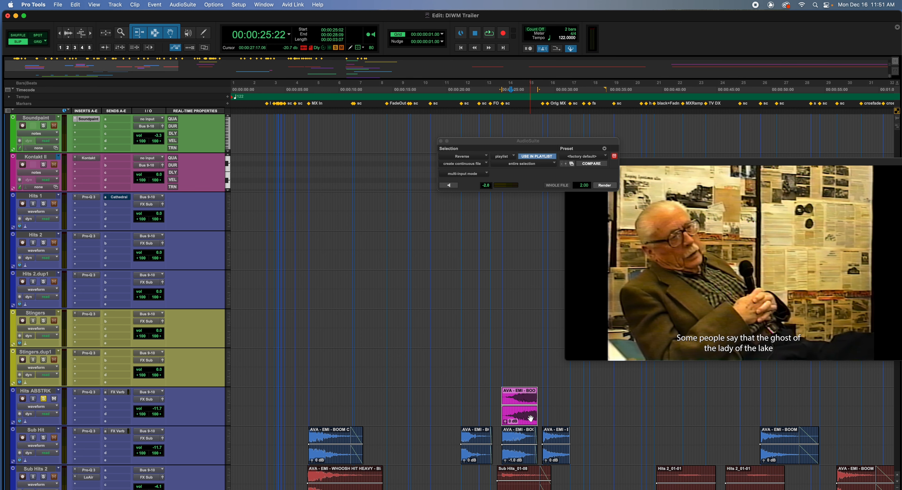
key("Delete")
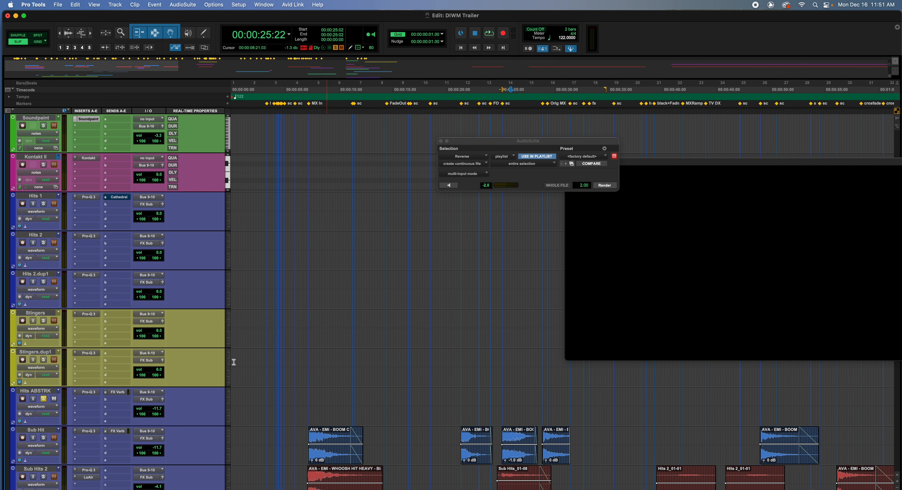
- Locate the REVRS and LOW PULSE tracks and play the mix through their clips from 00:00:19:03
scroll(70, 403, "down", 10)
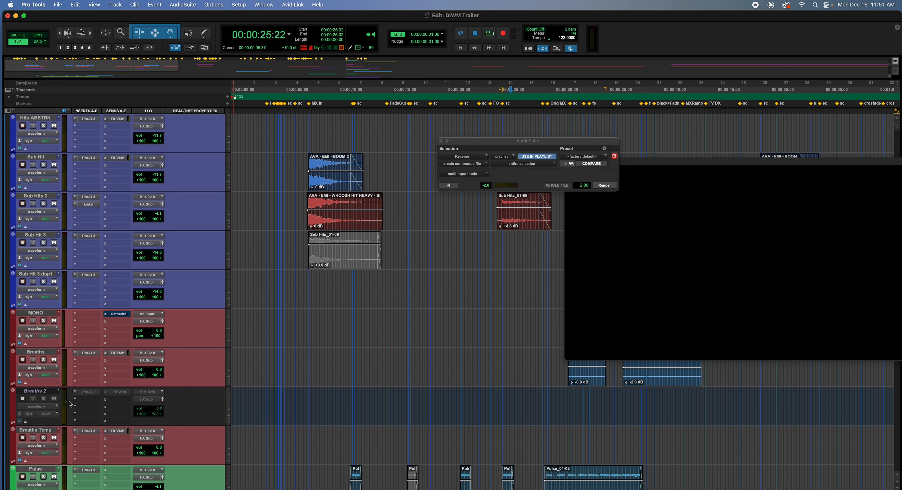
scroll(83, 408, "down", 1)
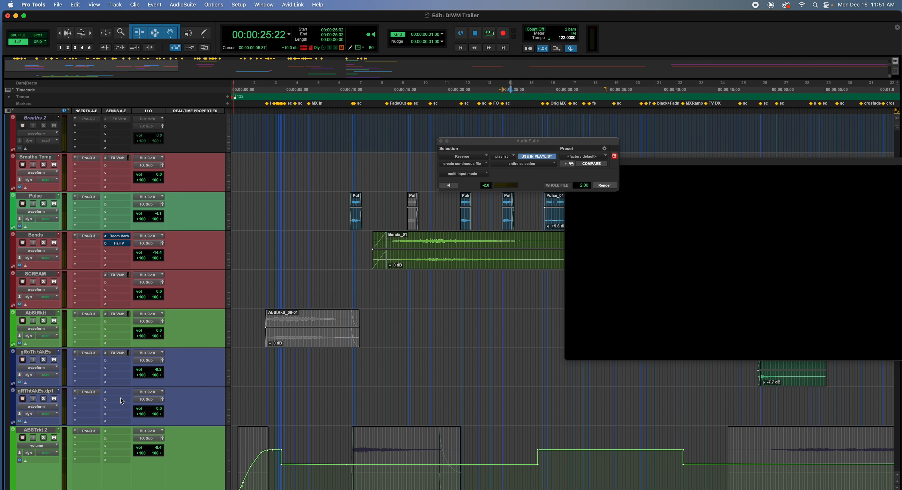
scroll(404, 327, "down", 8)
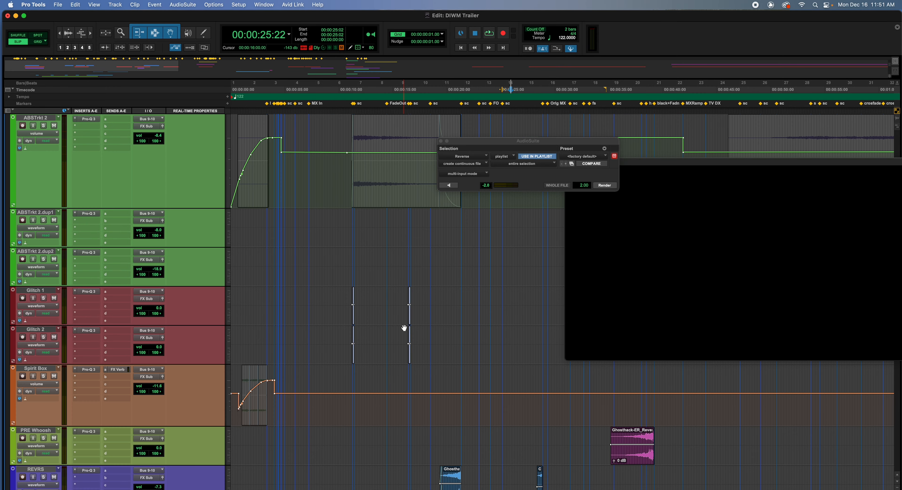
scroll(417, 333, "down", 7)
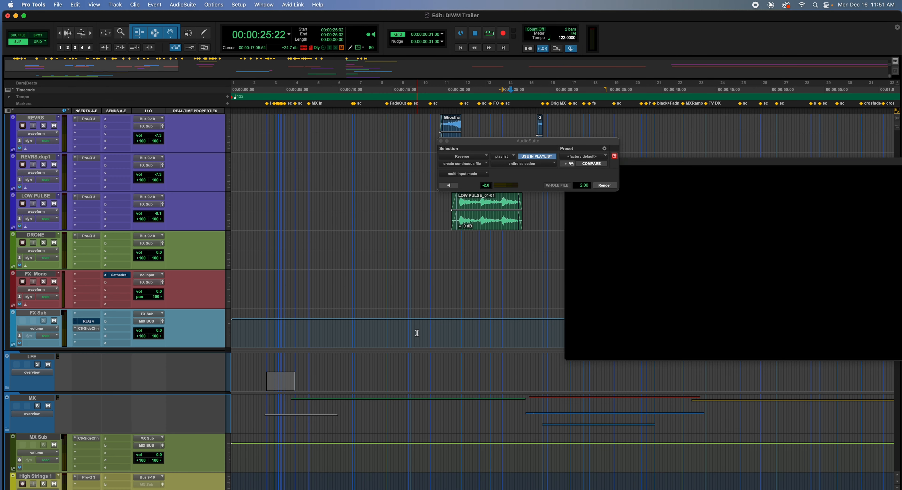
scroll(417, 333, "up", 3)
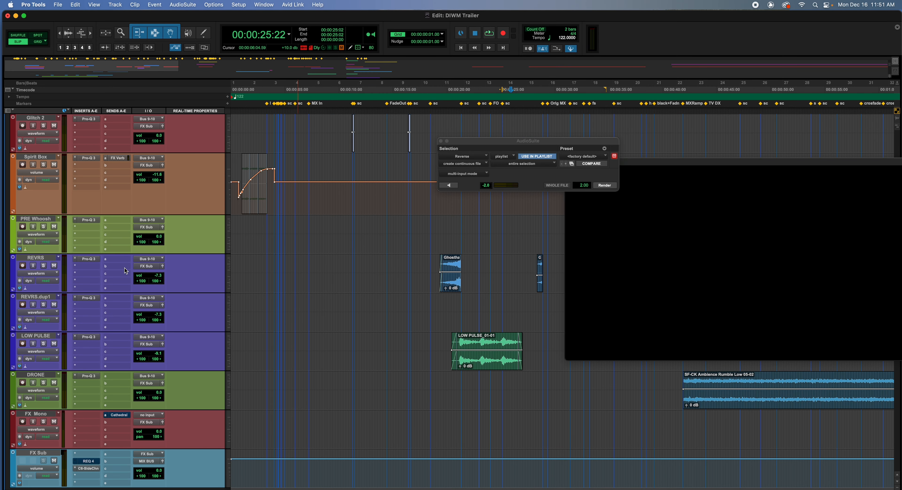
left_click(438, 89)
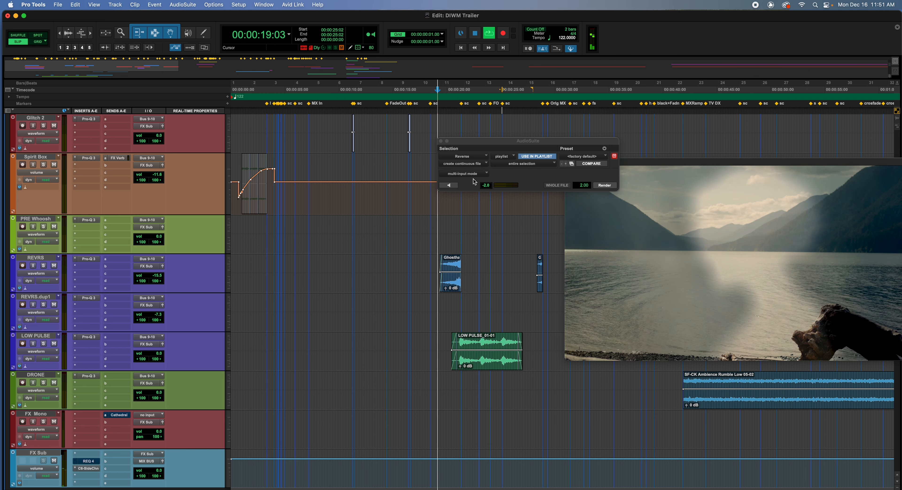
key("space")
key("space")
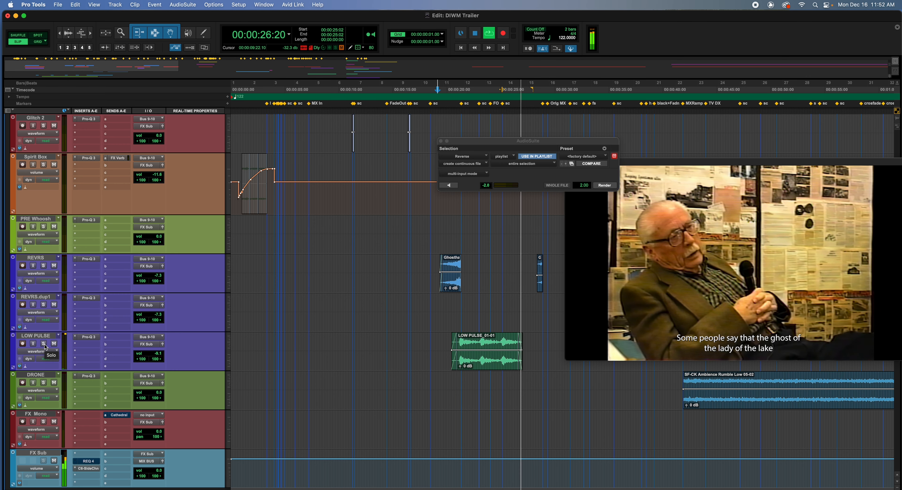
key("space")
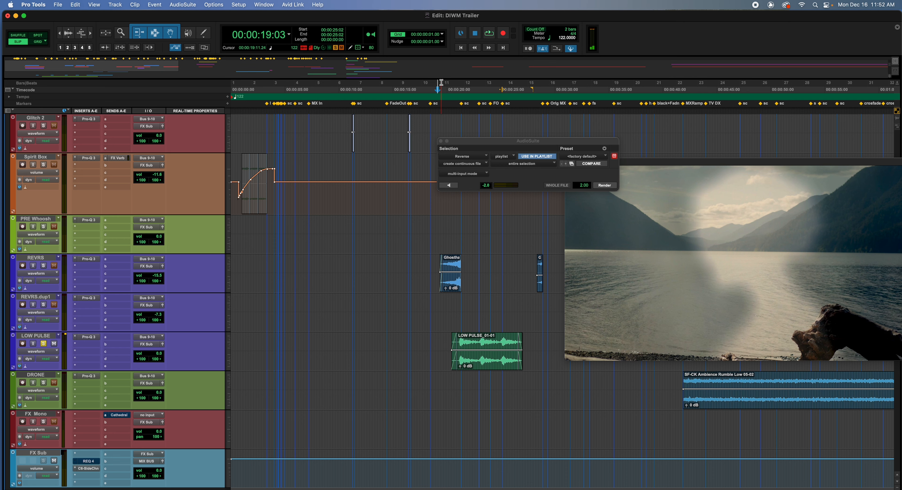
- Play the LOW PULSE track soloed from 00:00:21:03
left_click(458, 84)
key("space")
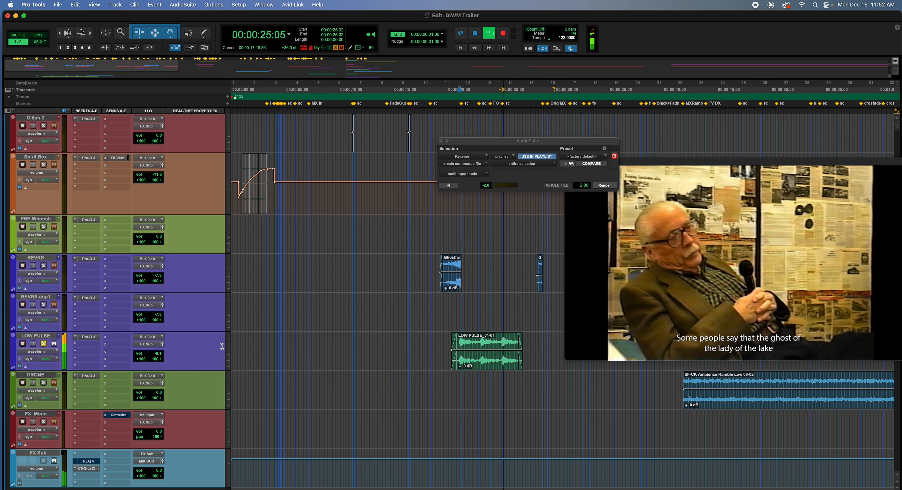
key("space")
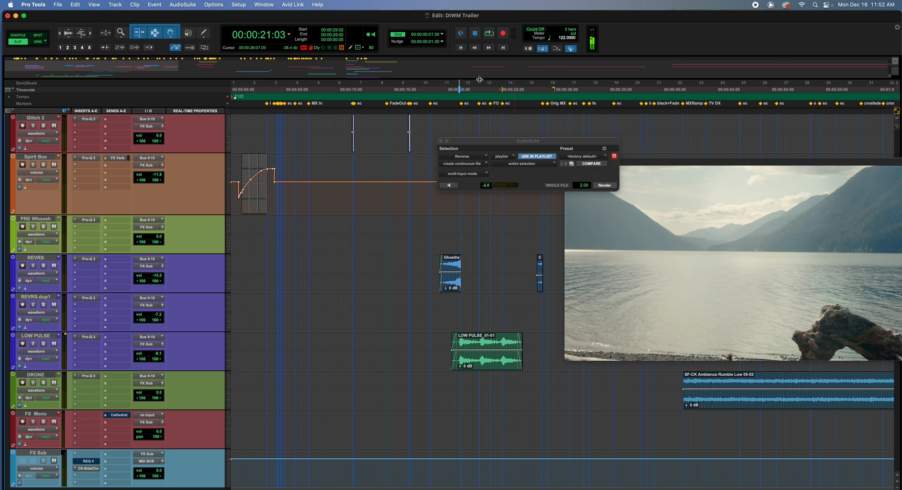
- Play the LOW PULSE clip unsoloed within the mix from its start, and again from 00:00:23:07
left_click(451, 91)
key("space")
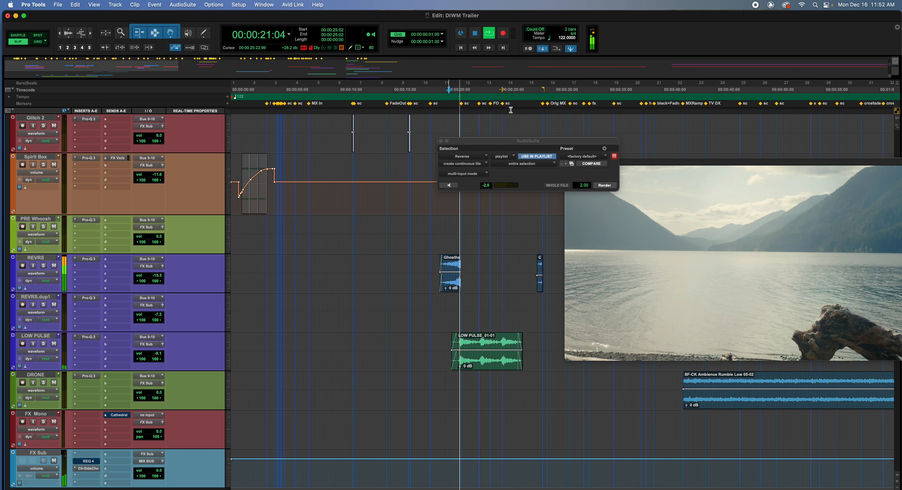
key("space")
left_click(483, 91)
key("space")
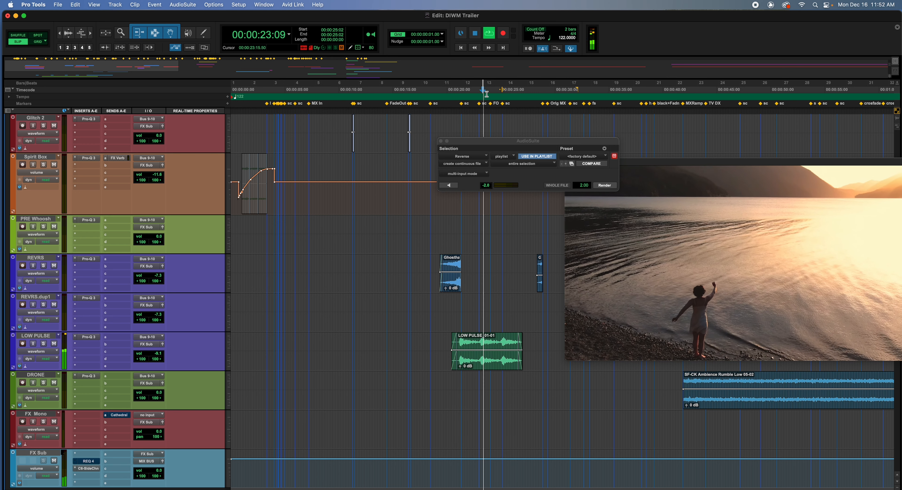
key("space")
- Play the mix from 00:00:23:22 across the Bends and Pulse clips, moving the AudioSuite window clear of the Pulse track
scroll(517, 231, "up", 10)
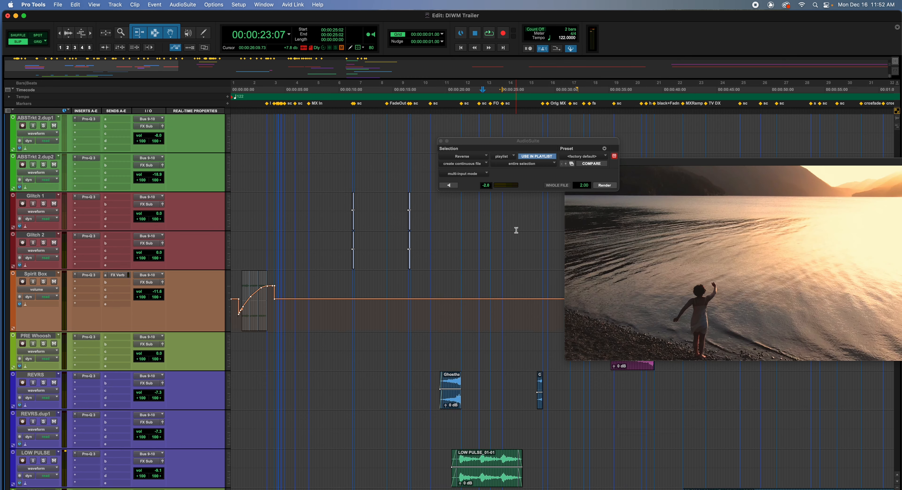
scroll(517, 233, "down", 5)
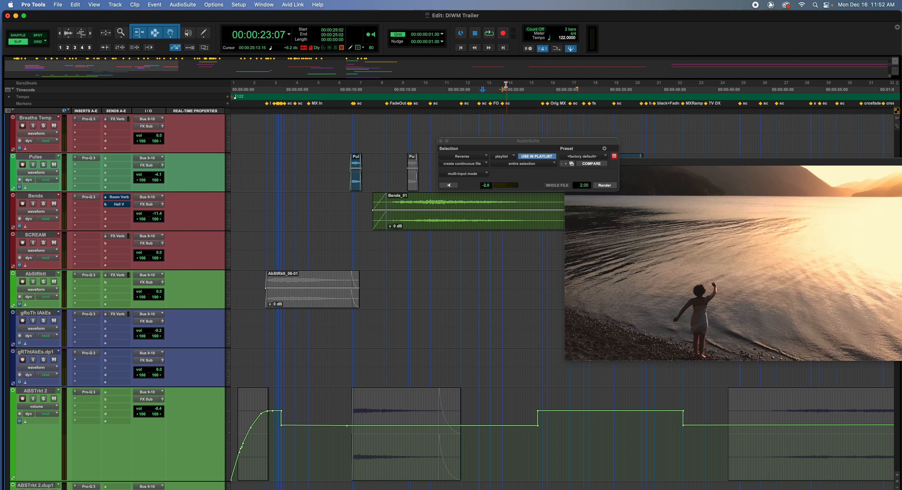
key("space")
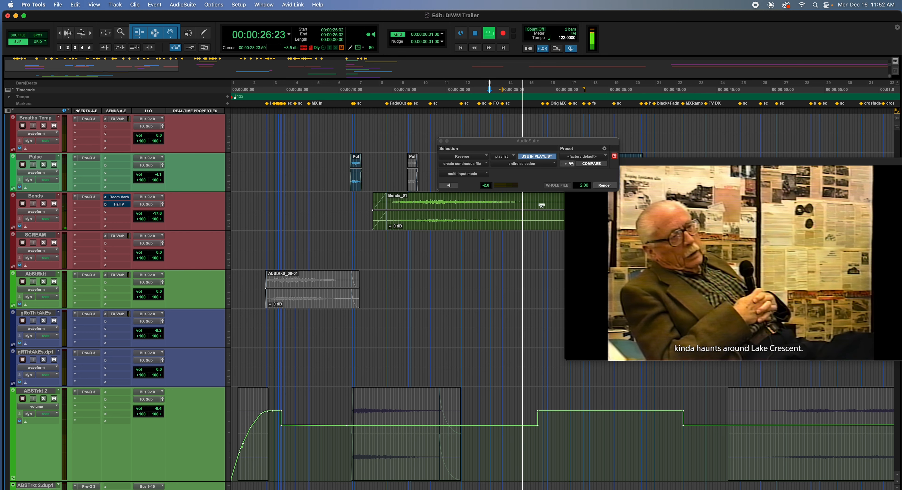
scroll(542, 206, "right", 5)
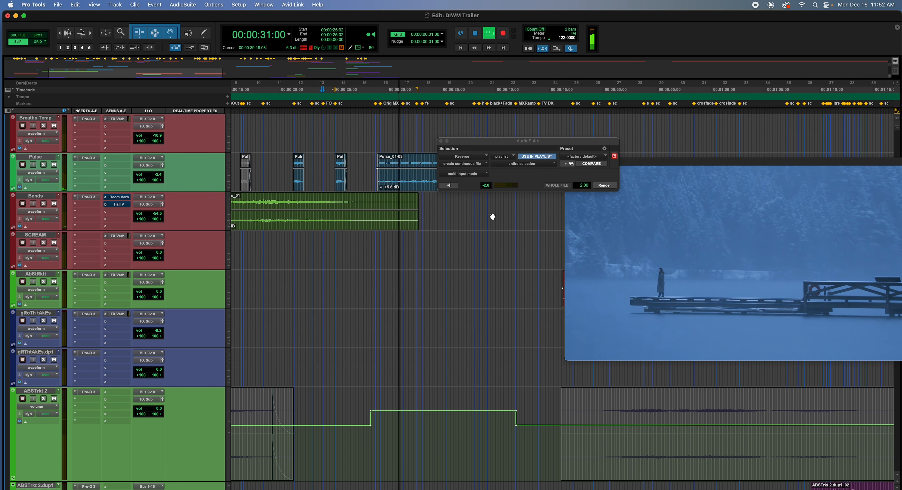
left_click_drag(502, 140, 590, 71)
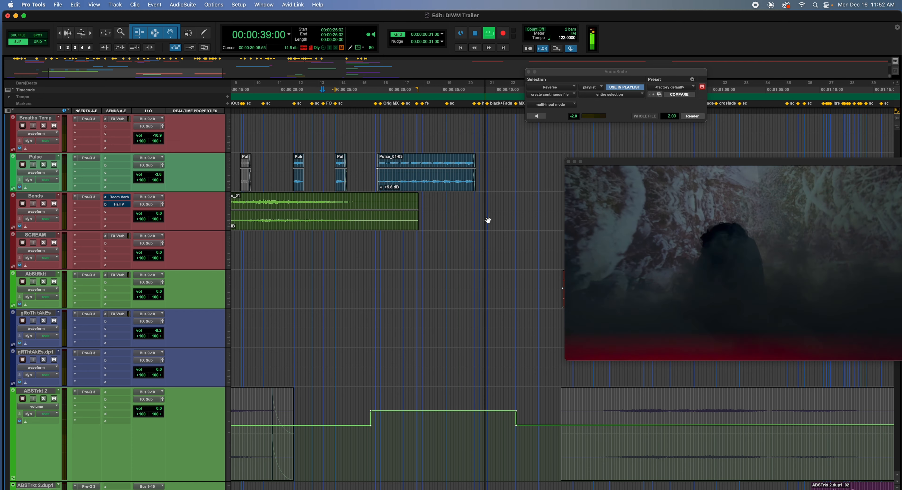
left_click(381, 107)
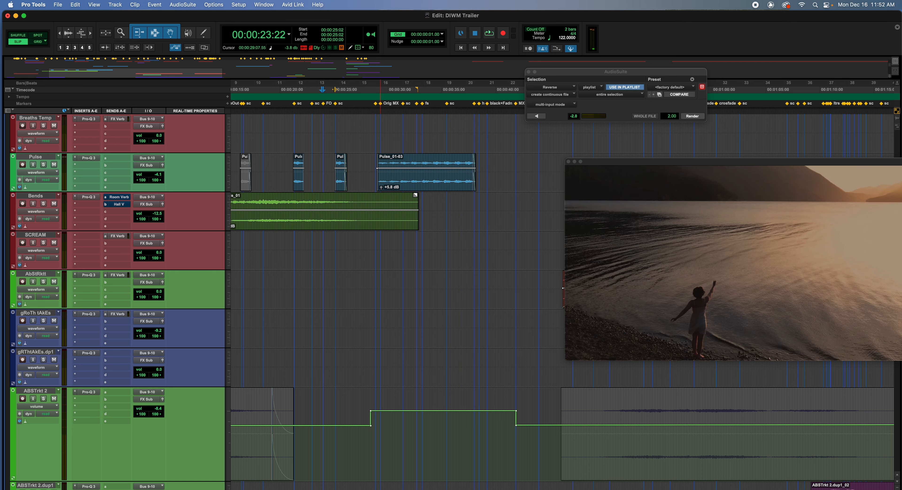
- Play the mix briefly from 00:00:28:18, just before the long Pulse_01-03 clip
left_click(374, 88)
key("space")
key("space")
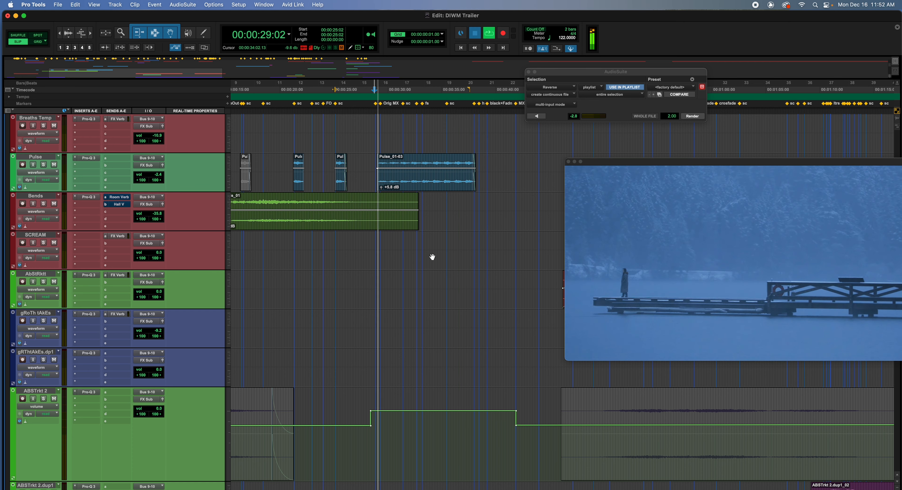
- Locate the duplicated Kontakt track among the music tracks and inspect the Albion Tundra Woods High patch in its Kontakt instrument
scroll(436, 259, "down", 2)
scroll(435, 260, "down", 15)
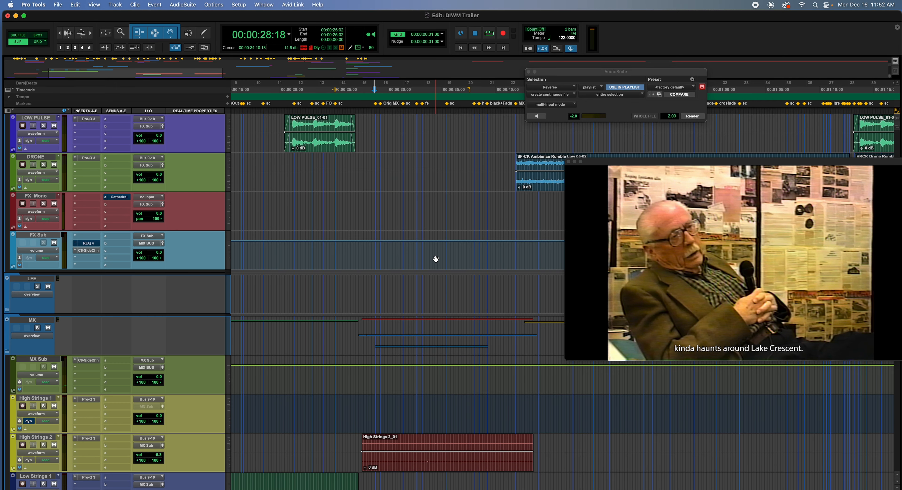
scroll(435, 259, "down", 10)
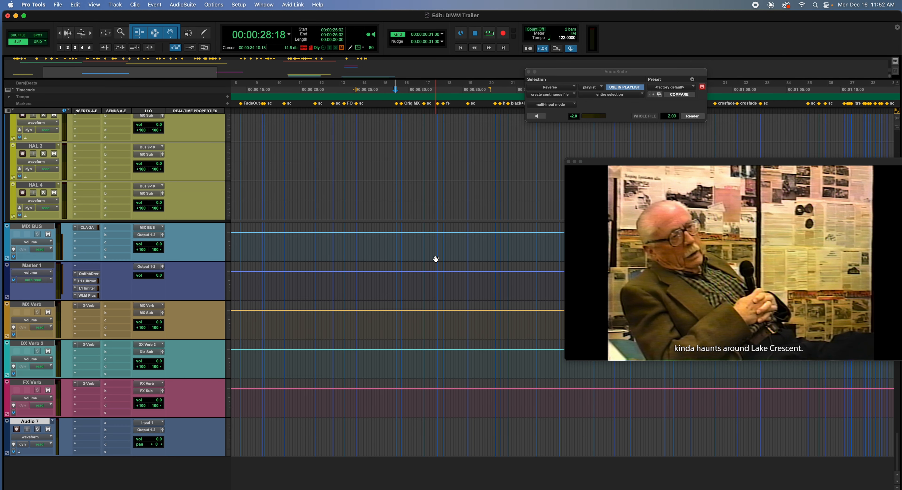
scroll(270, 217, "up", 5)
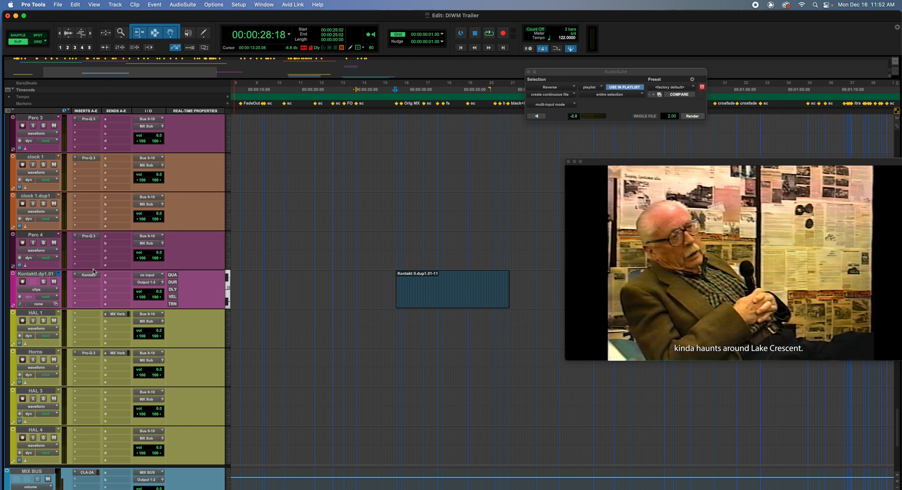
left_click(89, 274)
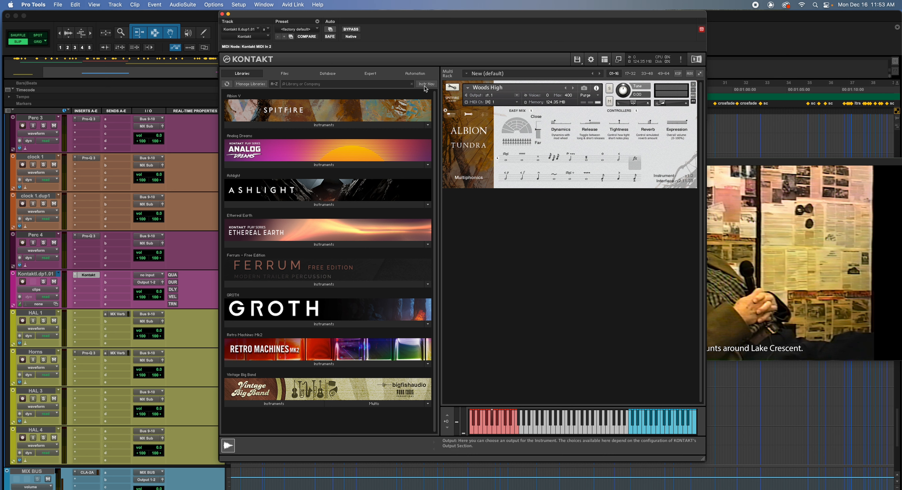
left_click(228, 14)
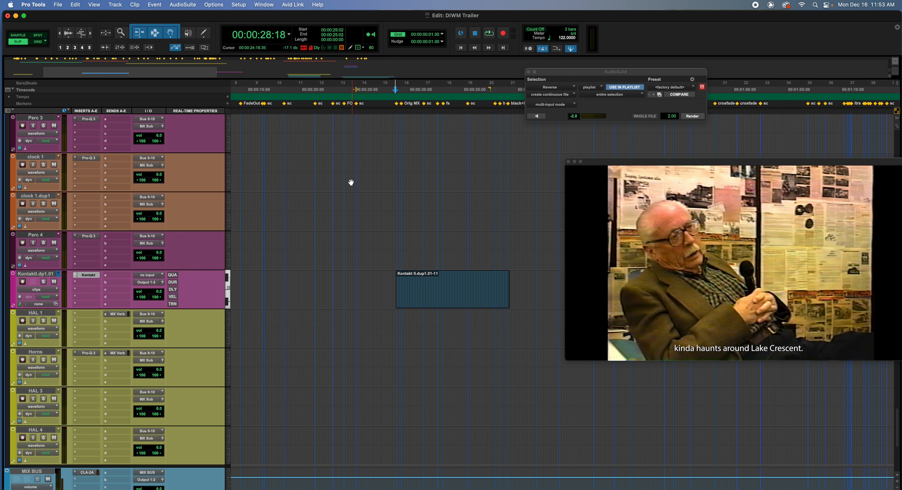
- Play the passage under the duplicated Kontakt track's clip from 00:00:29:12
left_click(403, 90)
key("space")
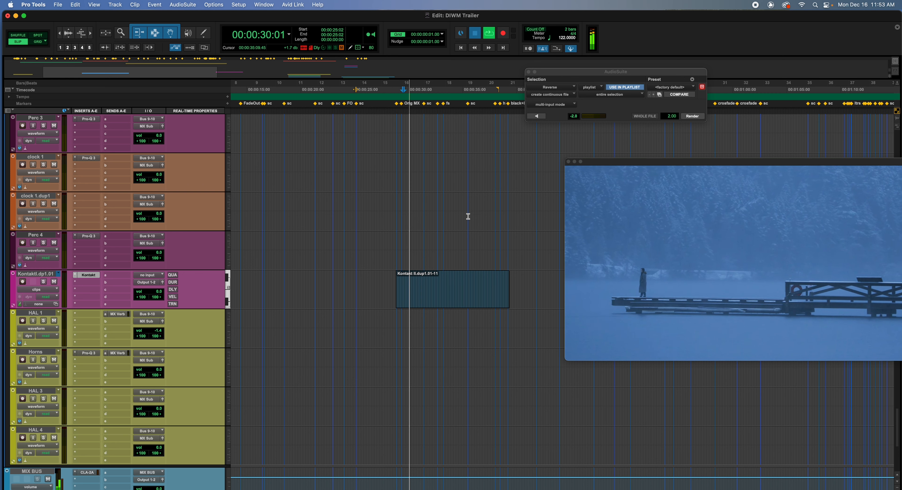
key("space")
- Locate the High Winds track and play its clip from 00:00:30:07 in the mix and again soloed, releasing the solo
scroll(470, 234, "up", 8)
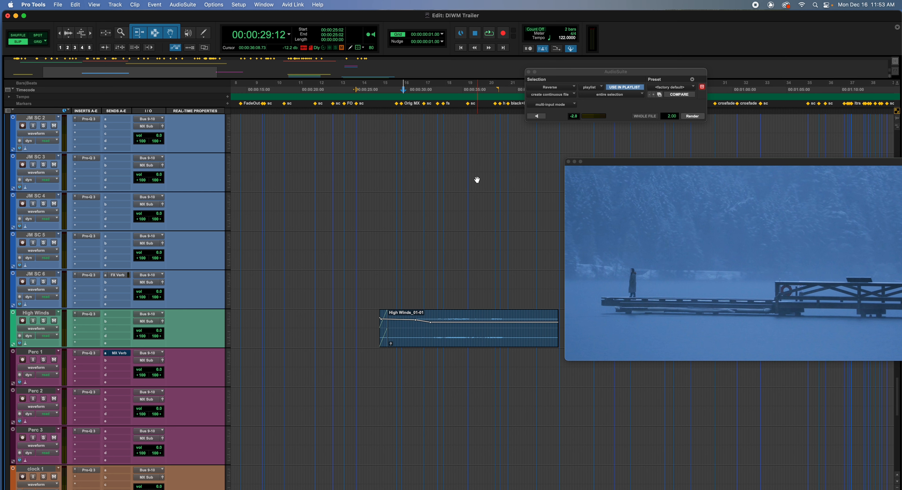
key("space")
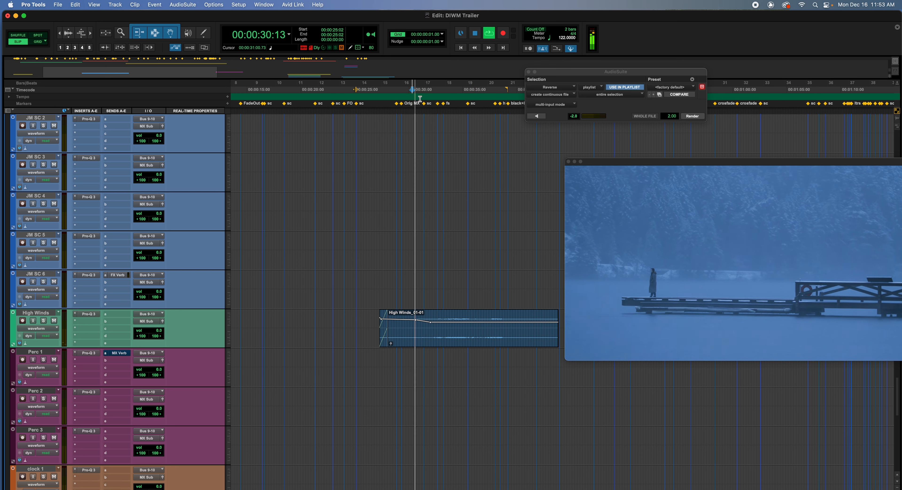
key("space")
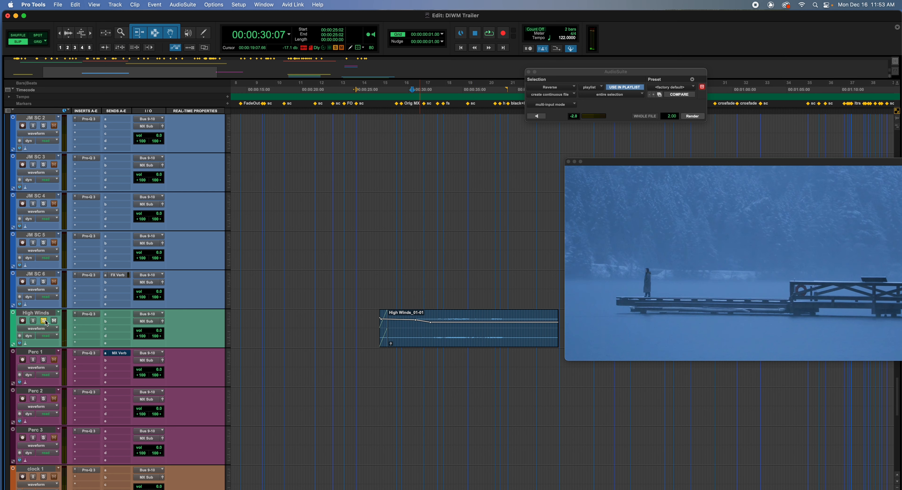
key("space")
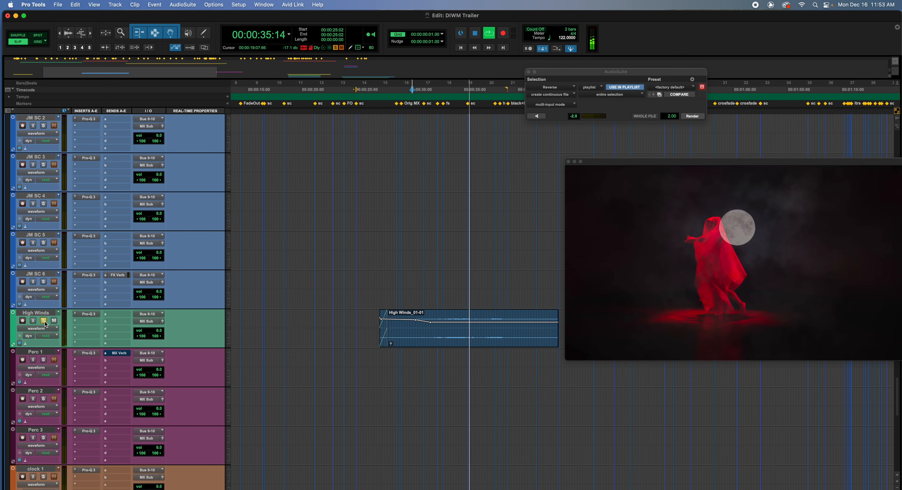
key("space")
left_click(44, 320)
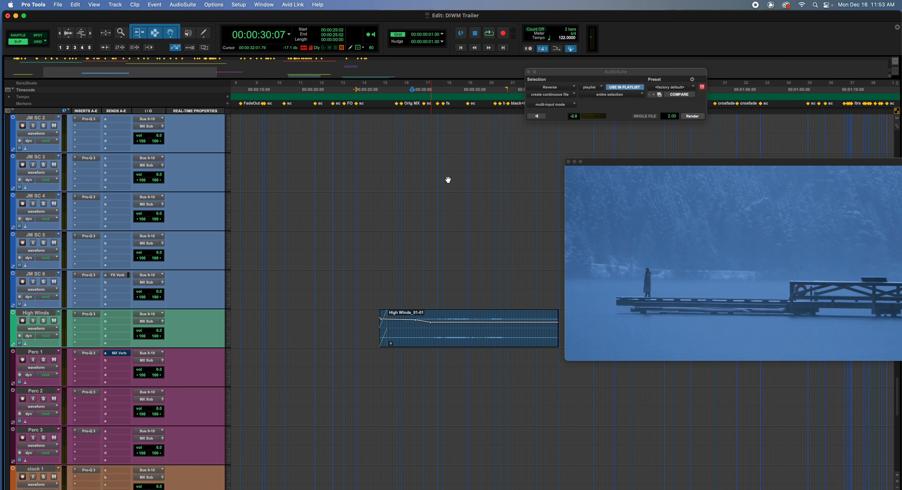
- Locate the High Strings 2 track and play its High Strings 2_01 clip in the mix and soloed
scroll(485, 234, "up", 10)
scroll(475, 236, "down", 6)
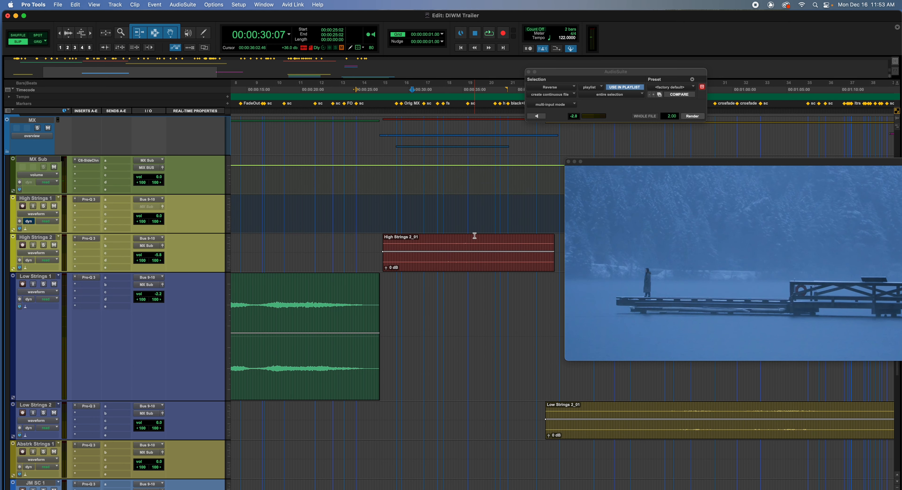
key("space")
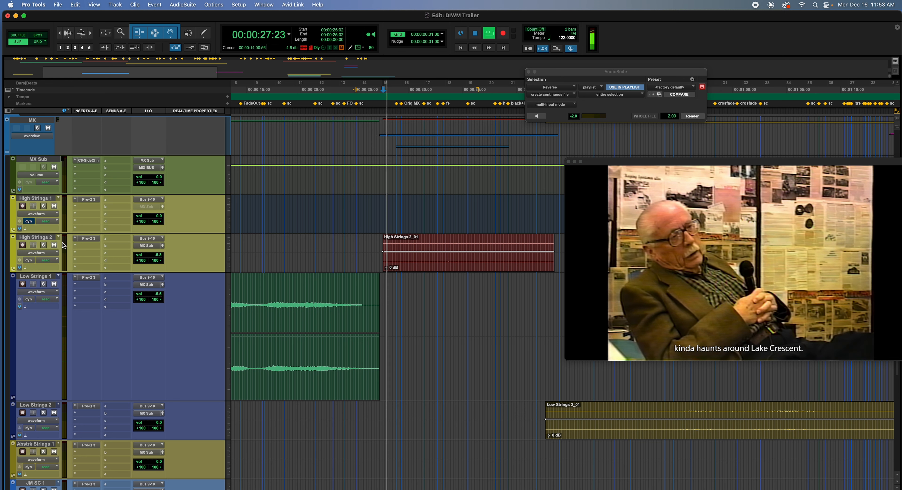
left_click(44, 245)
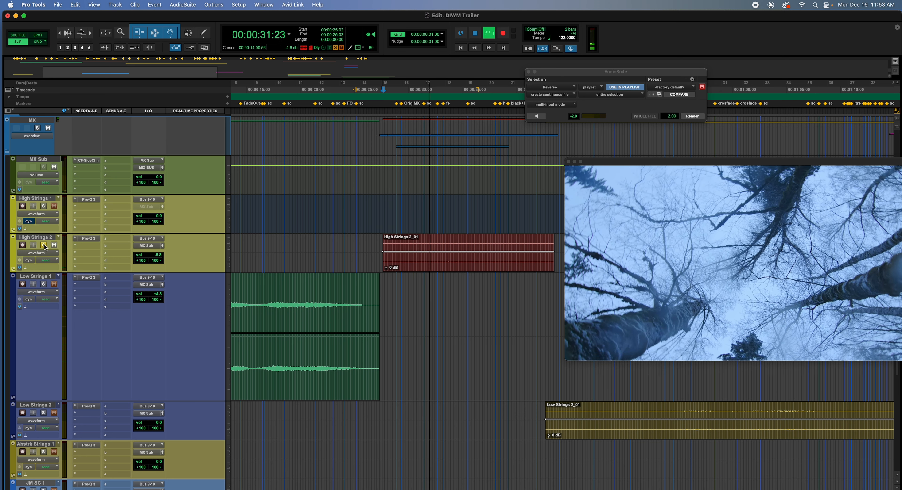
key("space")
key("space")
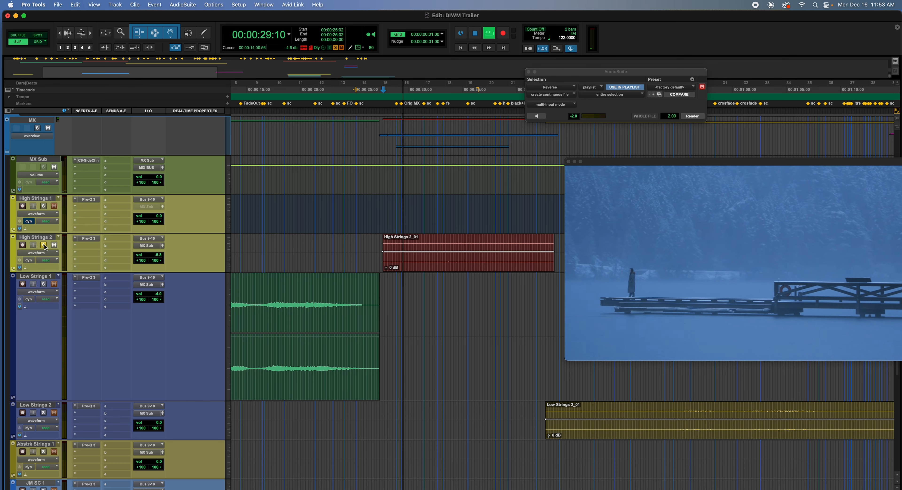
- Solo the High Winds track together with High Strings 2 during playback, then release the High Strings 2 solo
scroll(117, 383, "down", 10)
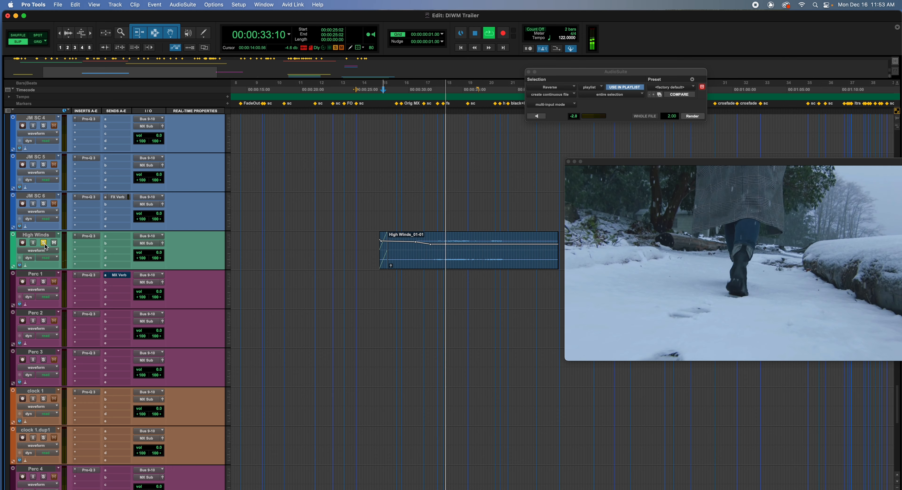
scroll(414, 223, "up", 8)
scroll(414, 223, "up", 5)
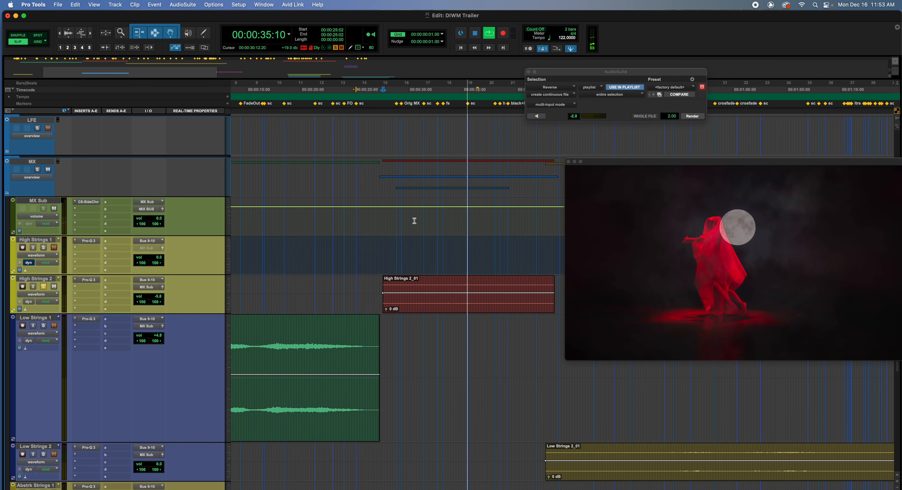
left_click(44, 287)
- Locate the PRE Whoosh track and play its reverse clip from 00:00:35:17 in the mix and soloed, releasing the solo
scroll(483, 302, "down", 15)
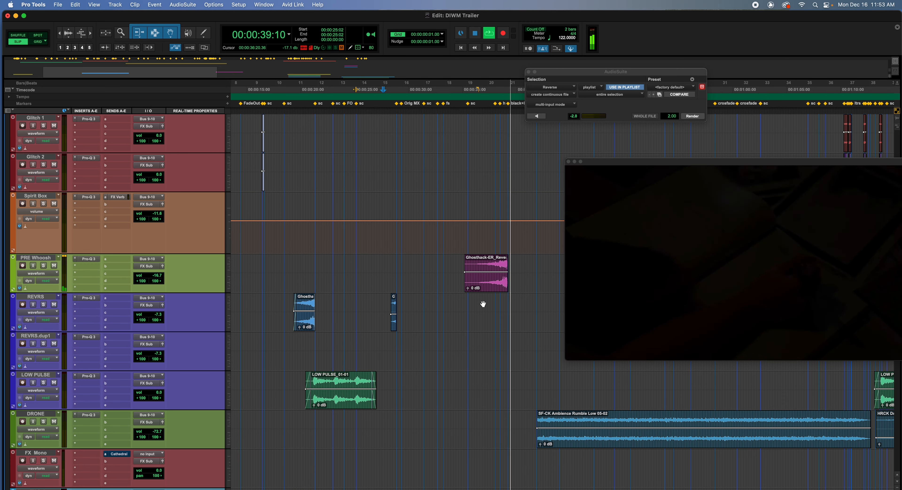
key("space")
left_click(471, 89)
key("space")
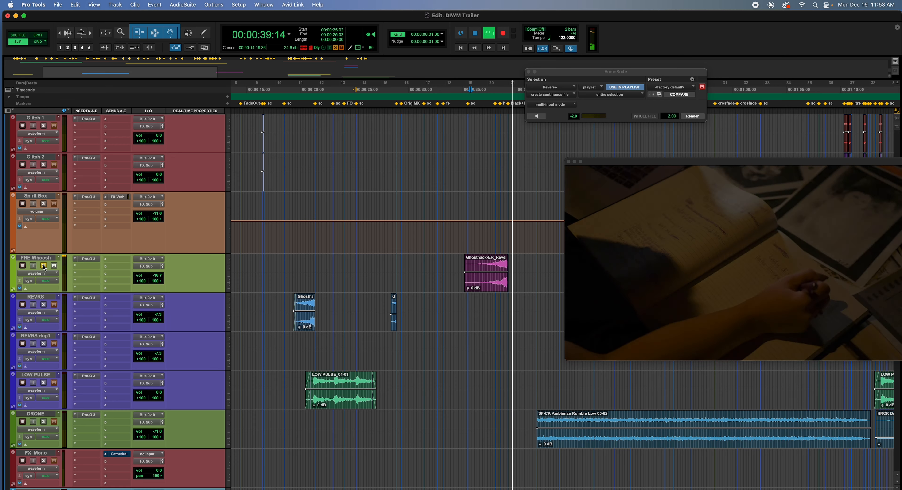
left_click(43, 266)
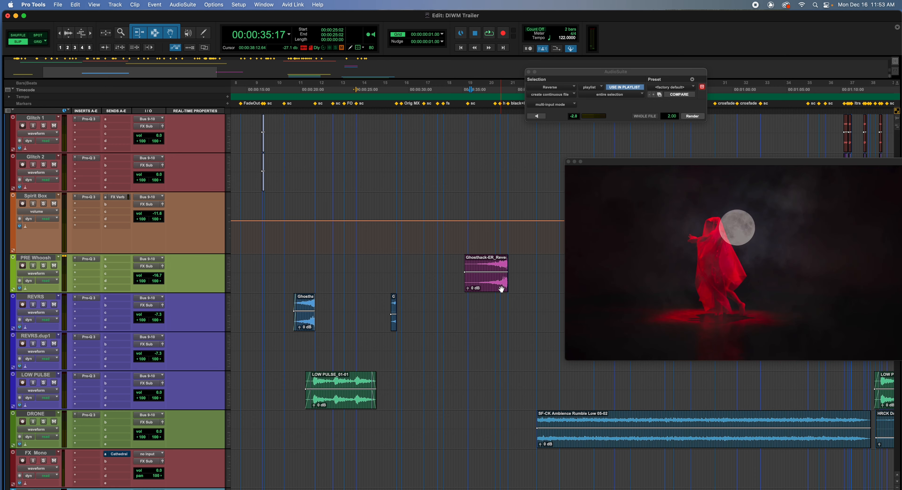
- Play the mix from 00:00:35:16 while looking through the effects and music tracks, ending at the Breaths track
scroll(500, 288, "up", 6)
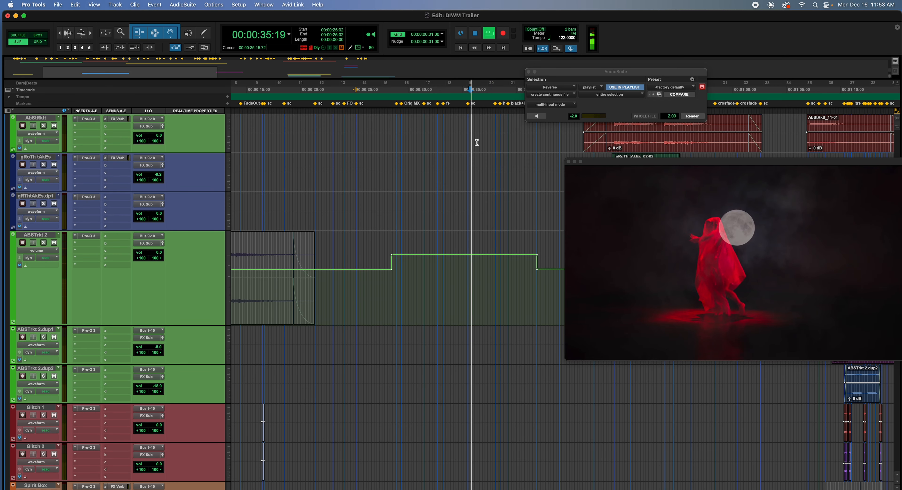
scroll(493, 204, "down", 10)
scroll(494, 204, "up", 10)
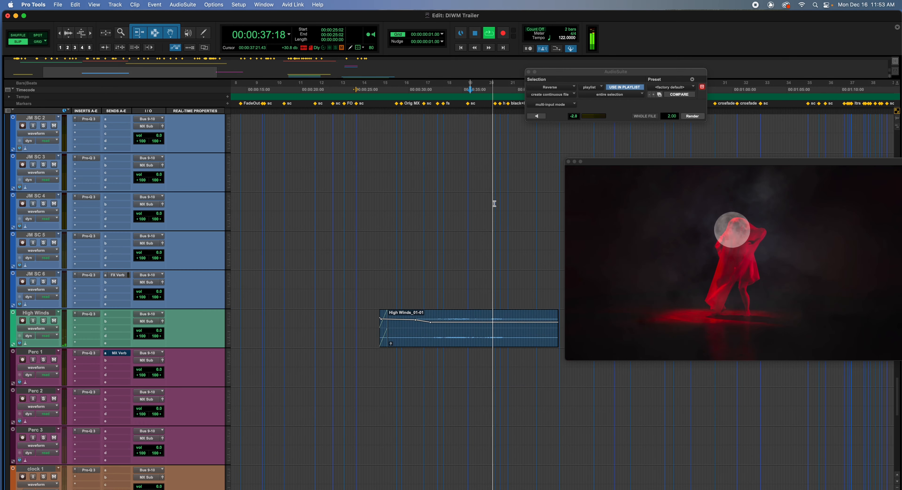
scroll(495, 206, "up", 10)
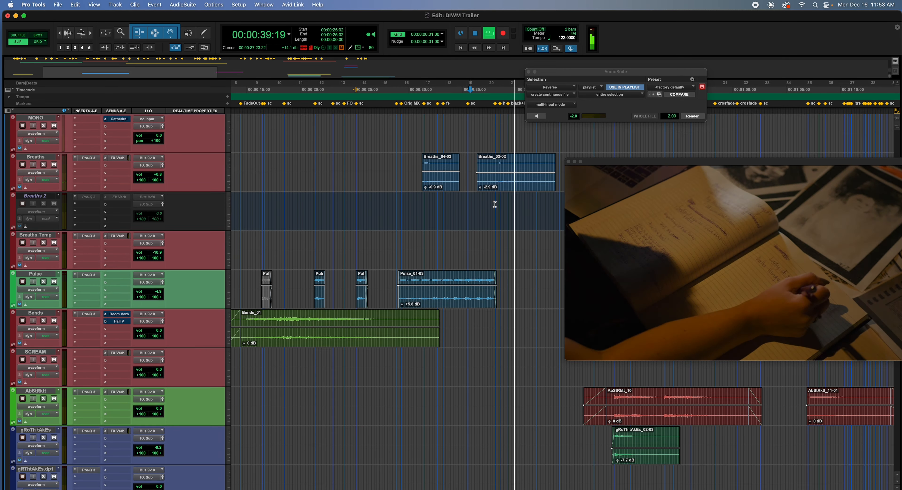
key("space")
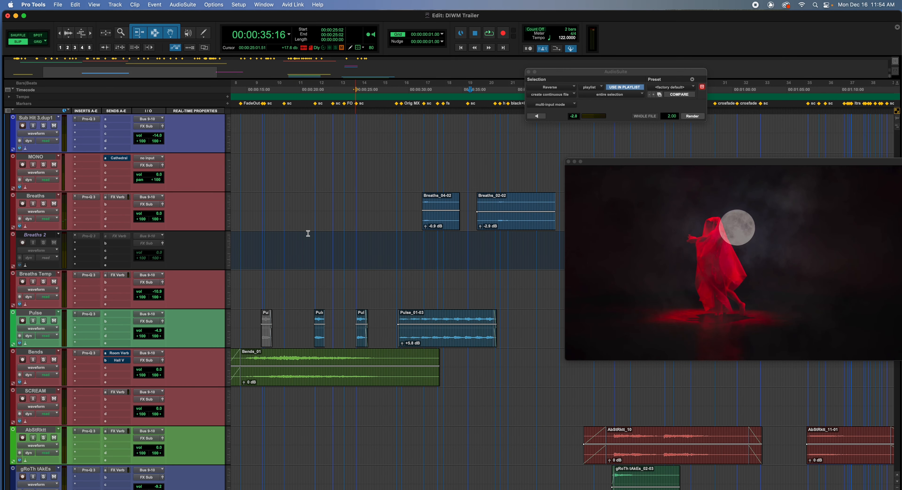
- Play the Breaths_04-02 and Breaths_02-02 clips in the mix, each from its beginning
left_click(335, 85)
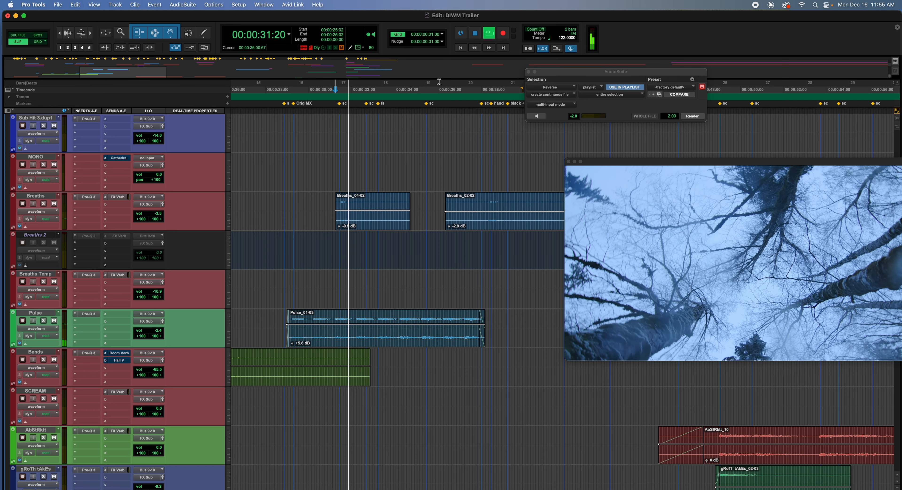
left_click(452, 88)
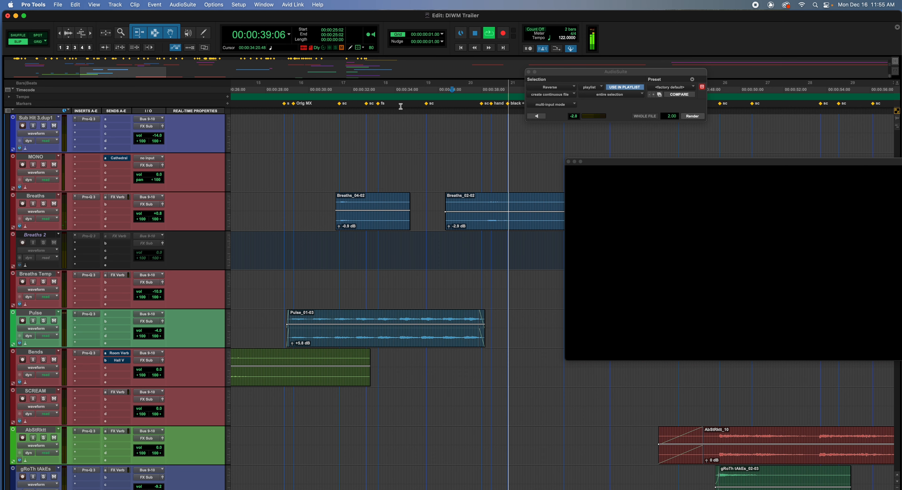
key("space")
- Solo the Breaths track and play the Breaths_04-02 clip from 00:00:31:08
left_click(338, 90)
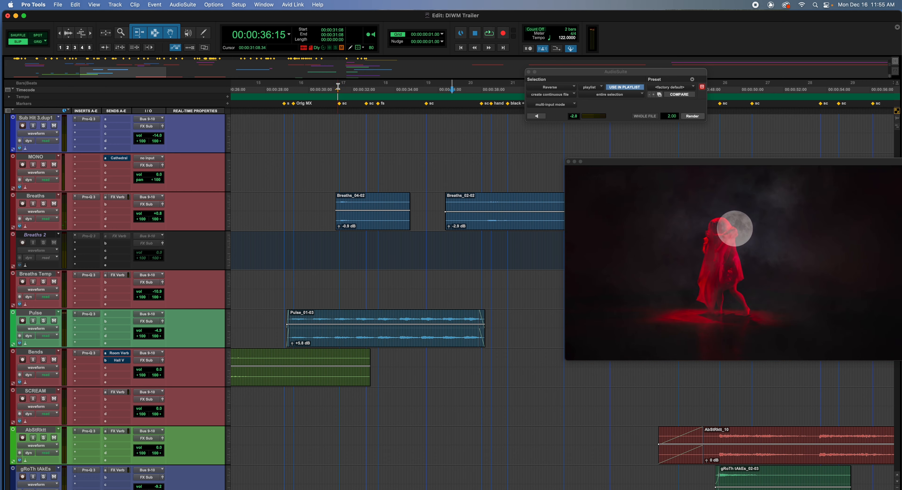
key("space")
left_click(43, 204)
key("space")
key("space")
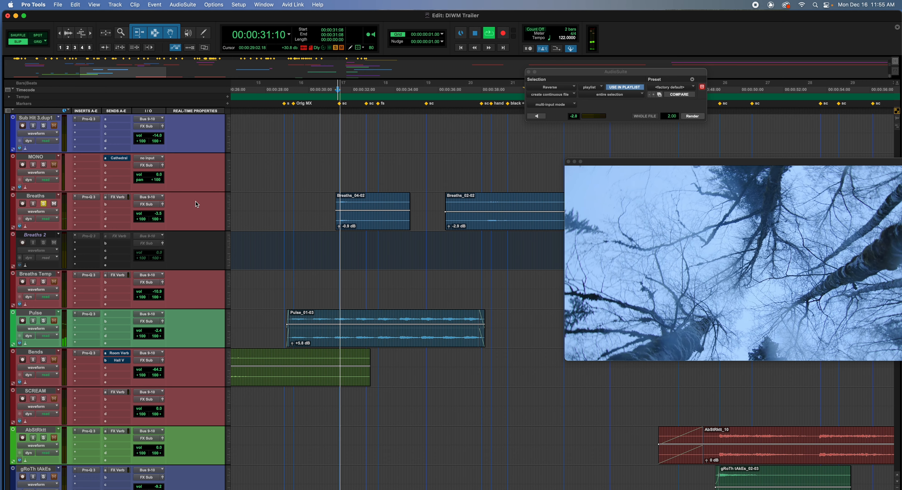
- Release the Breaths solo and replay both Breaths clips in the mix, from 00:00:31:08 and 00:00:36:10
left_click(481, 90)
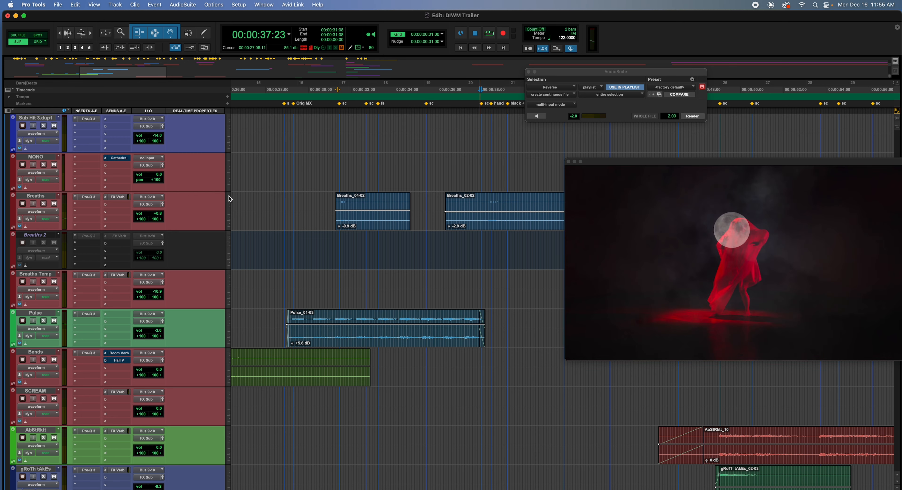
left_click(339, 88)
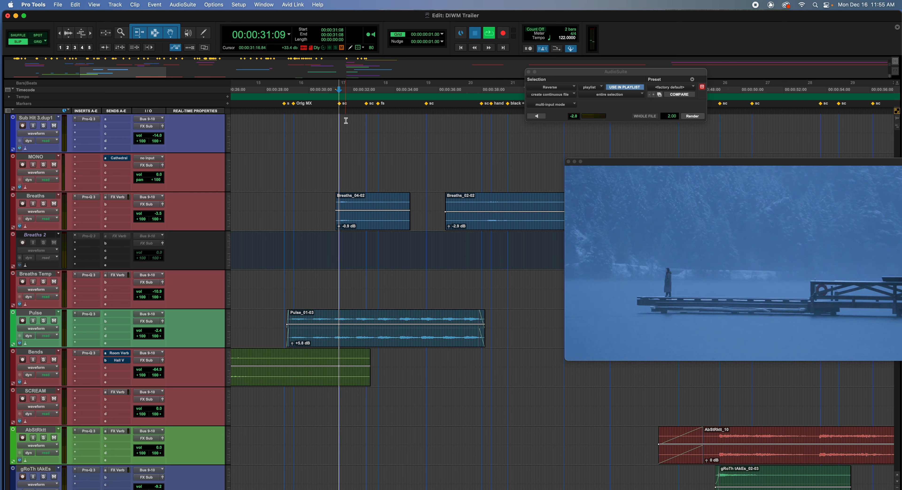
left_click(454, 98)
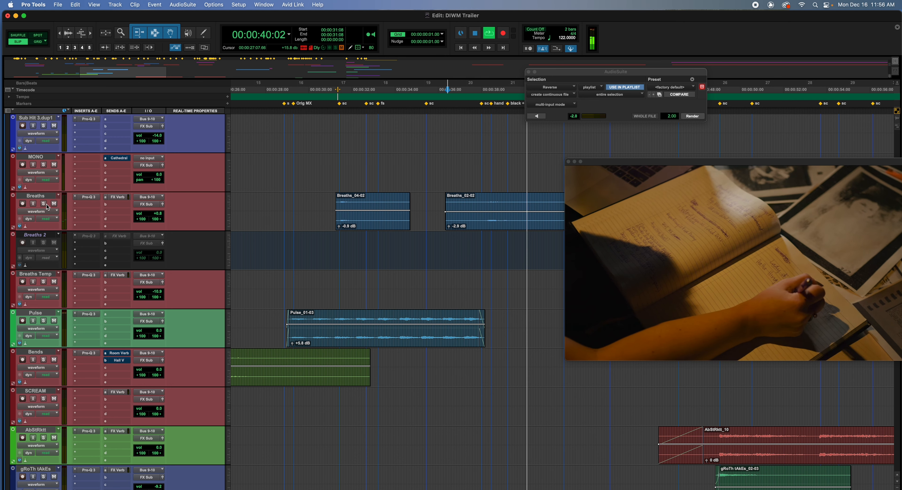
key("space")
- Locate the BG VI.dup1 track among the backgrounds, play the passage from 00:00:31:00, and solo the track
scroll(378, 182, "up", 5)
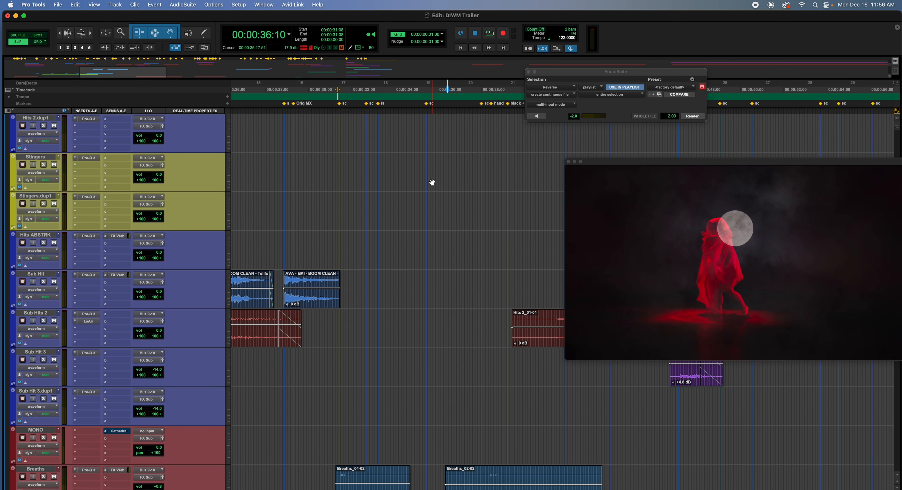
scroll(454, 198, "up", 7)
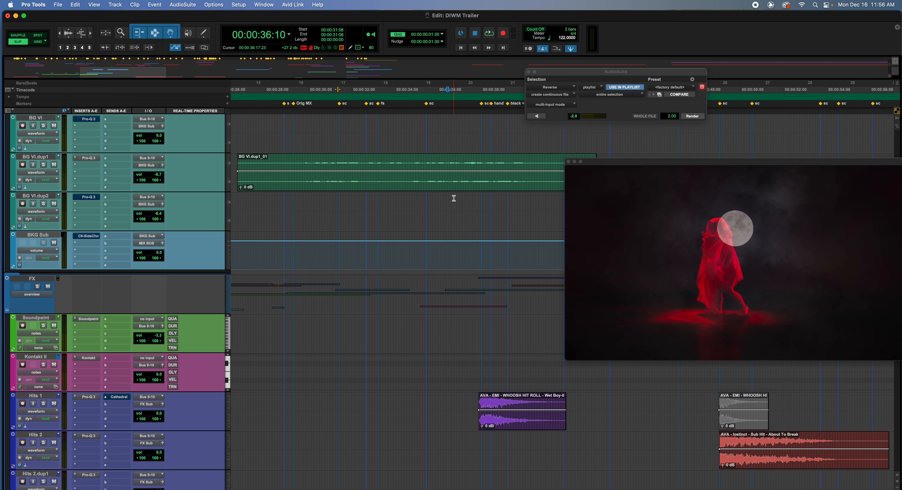
scroll(454, 198, "down", 10)
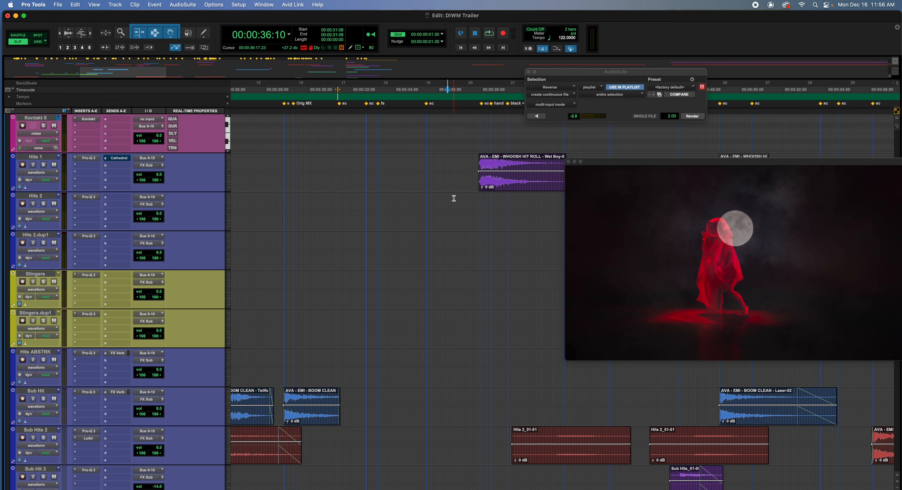
left_click(331, 95)
key("space")
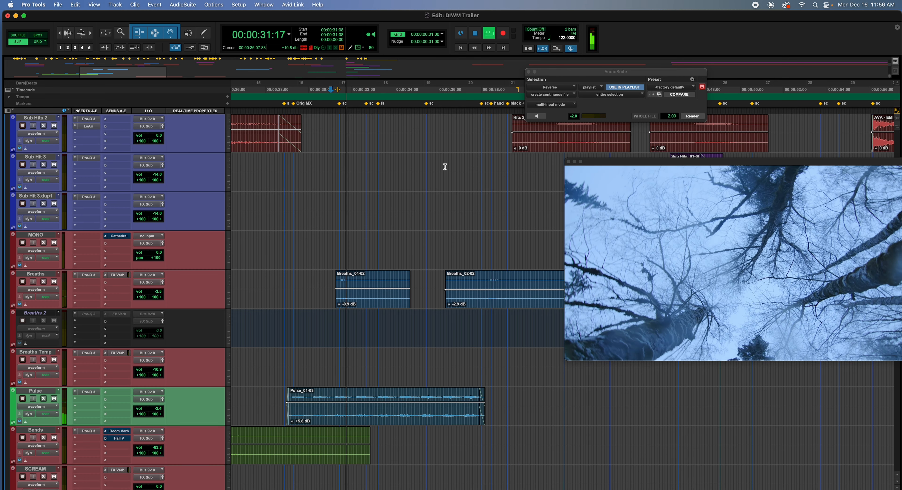
scroll(450, 168, "up", 5)
scroll(452, 165, "up", 8)
key("space")
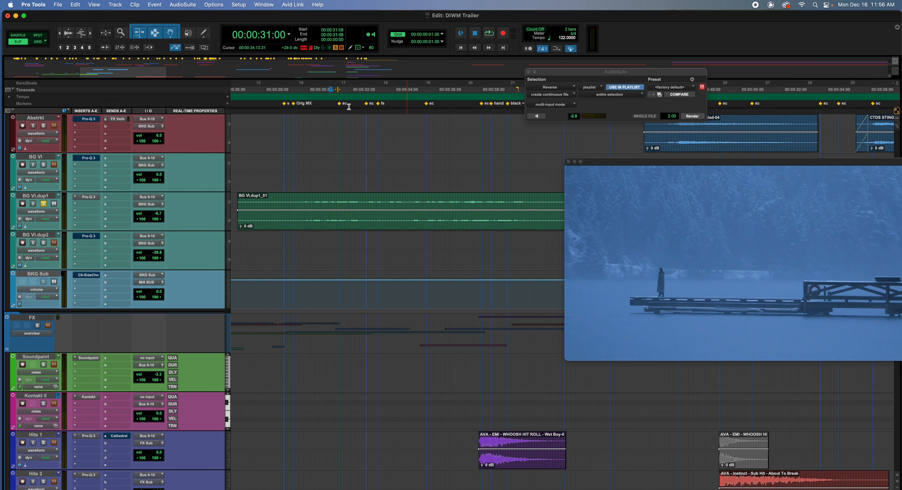
- Play the soloed BG VI.dup1_01 clip from 00:00:30:01 with a wider timeline range shown, then release the solo
left_click(309, 90)
key("space")
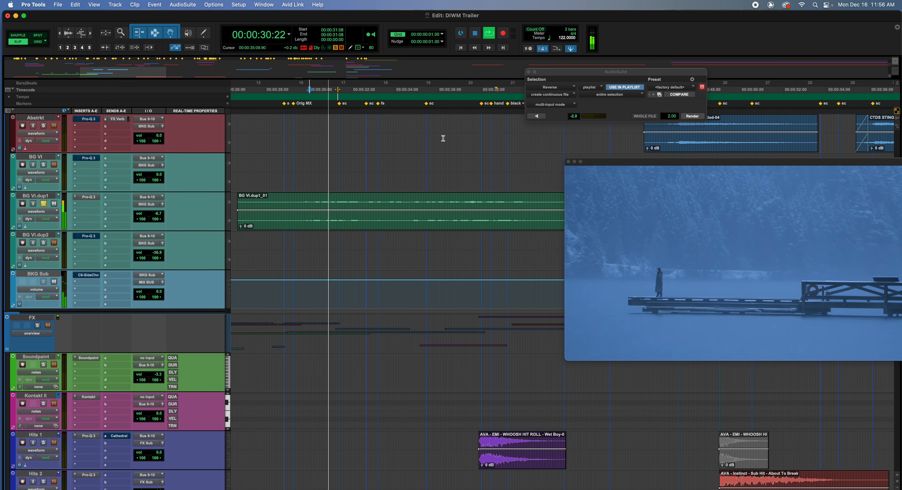
key("r")
key("r")
key("t")
key("r")
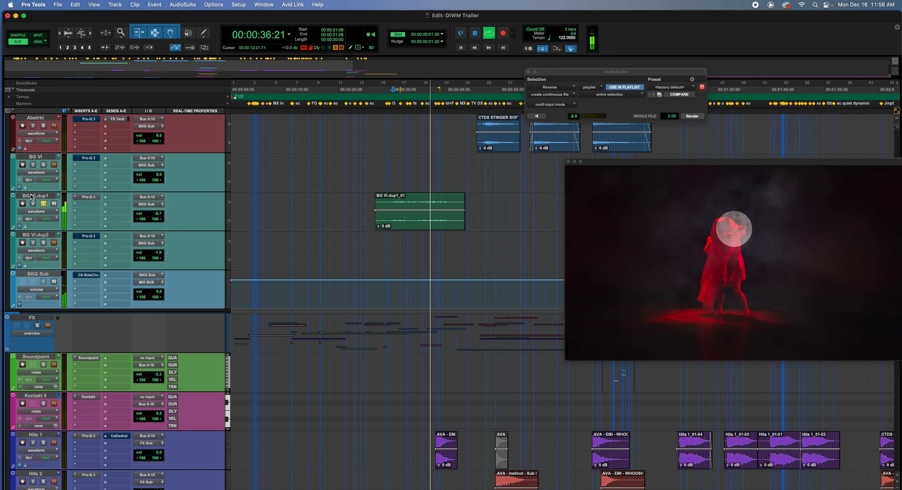
left_click(44, 204)
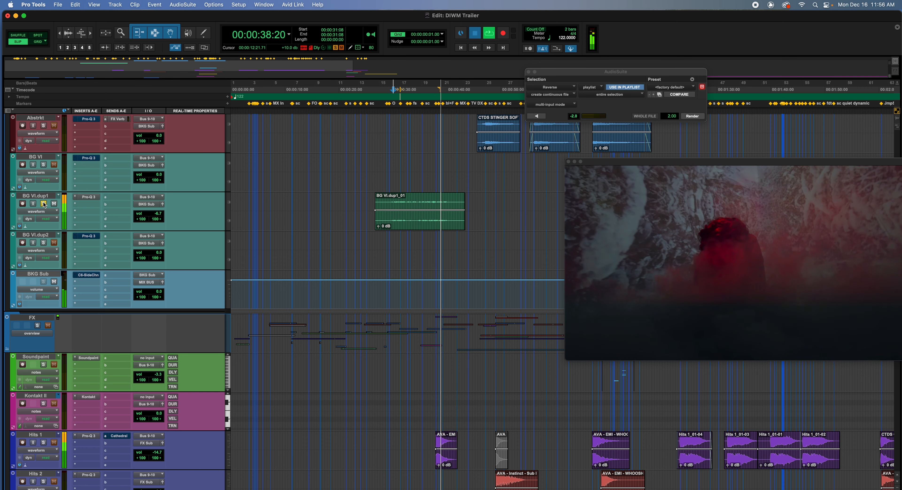
- Replay the passage under the BG VI.dup1_01 clip from 00:00:30:01 in the full mix
key("space")
scroll(306, 208, "up", 5)
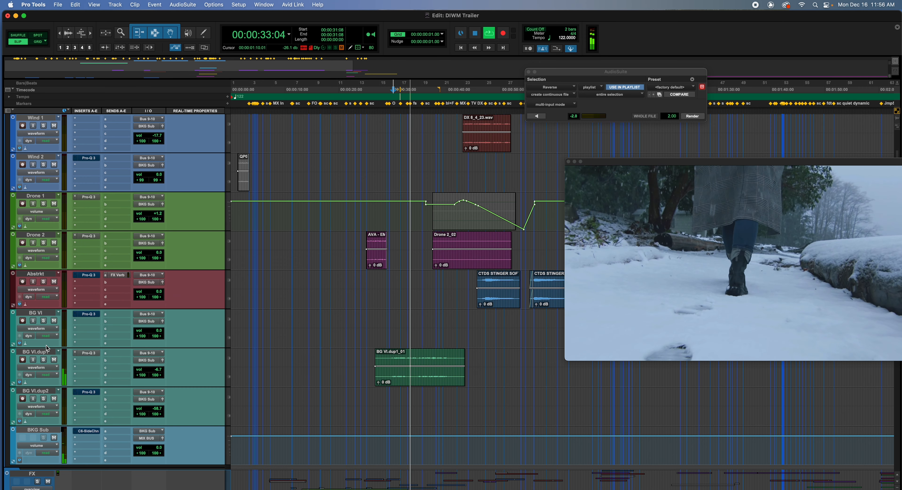
key("space")
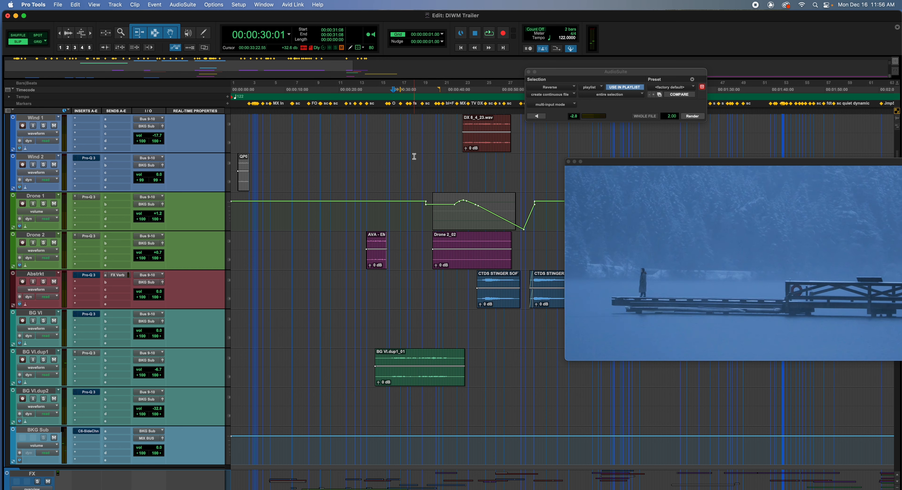
- Locate the Pulse track and play its Pulse_01-03 clip soloed from 00:00:29:12, then in the mix from a later point
scroll(413, 164, "up", 9)
scroll(424, 166, "down", 19)
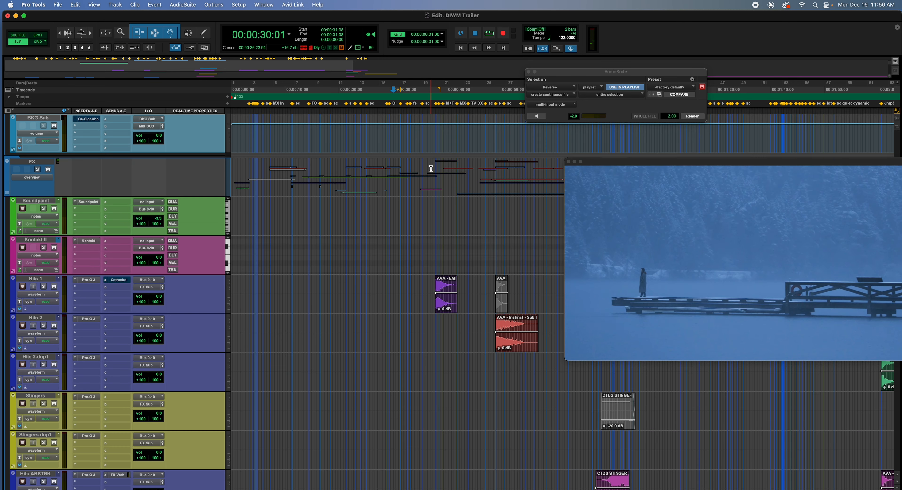
scroll(431, 169, "down", 10)
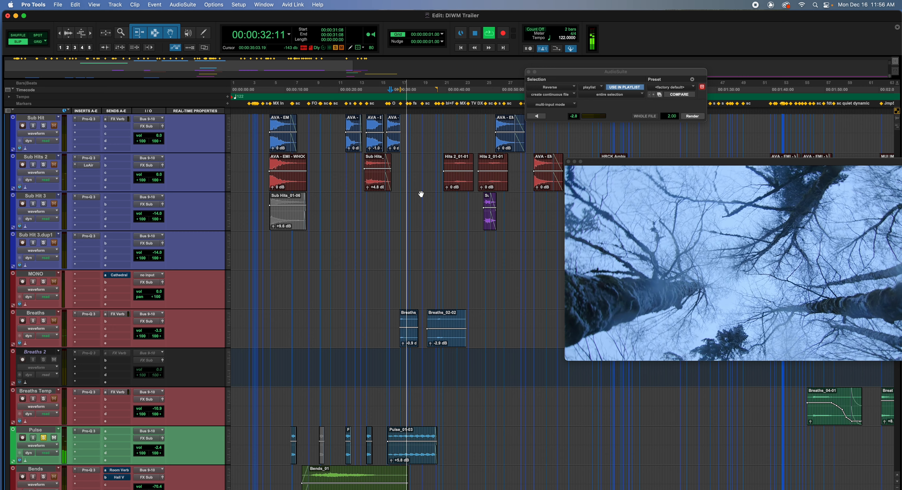
key("space")
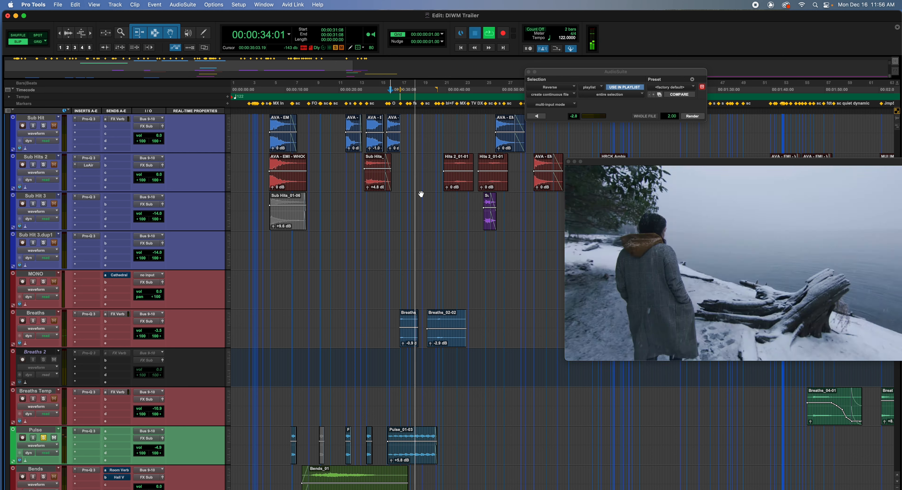
key("space")
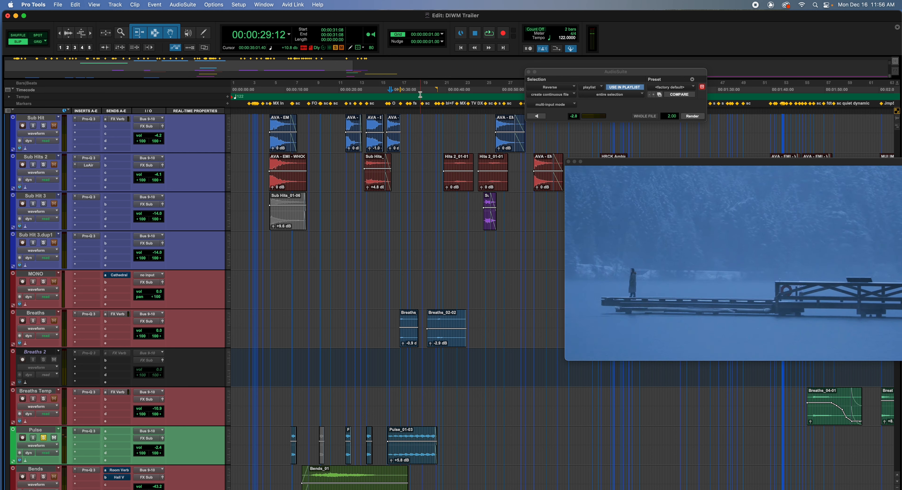
left_click(408, 90)
key("space")
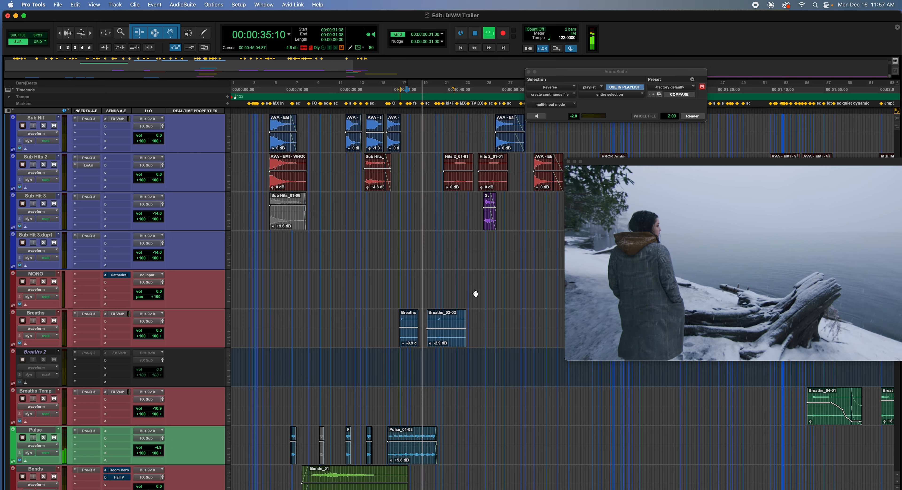
- Play the SF-CK Ambience Rumble Low 05-02 clip on the DRONE track soloed, then release the solo to hear it in the mix
scroll(475, 294, "right", 1)
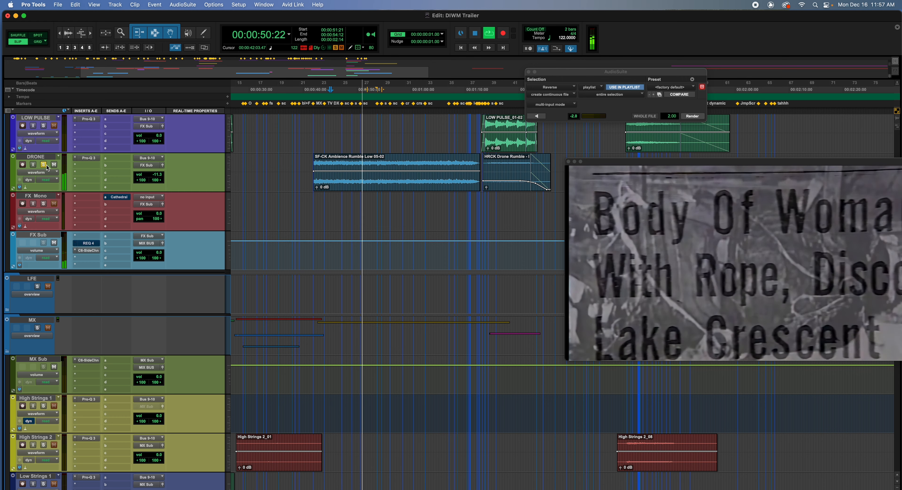
left_click(47, 165)
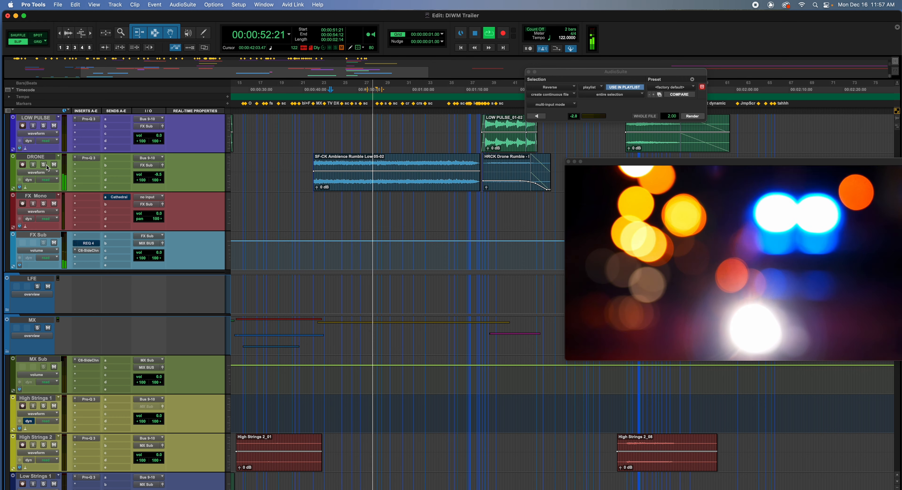
key("space")
- Locate the Low Strings 2 track among the music tracks, play its clip soloed from 00:00:59:01, then release the solo
scroll(419, 198, "down", 5)
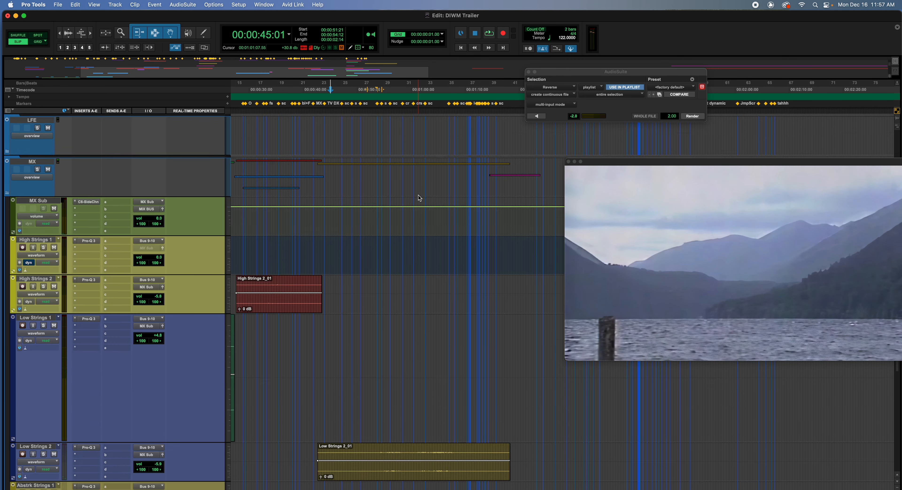
scroll(420, 197, "down", 5)
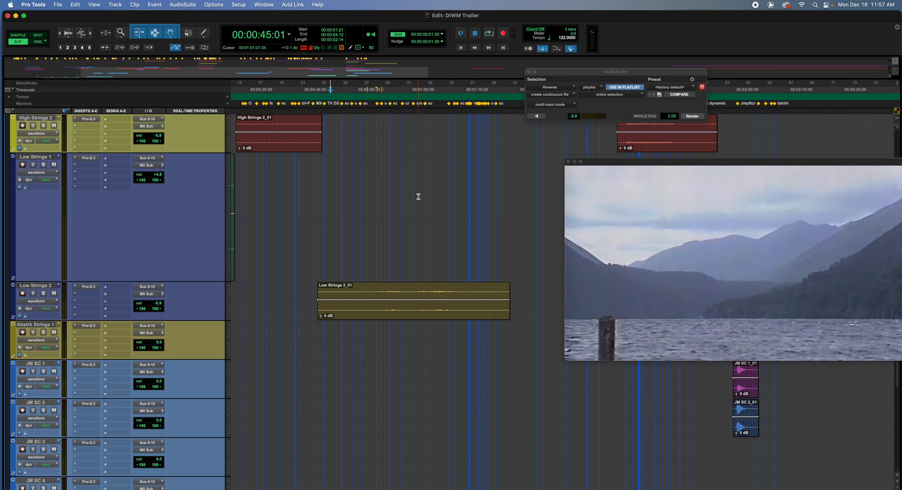
scroll(418, 197, "down", 20)
key("space")
scroll(419, 196, "up", 10)
scroll(418, 197, "up", 10)
key("space")
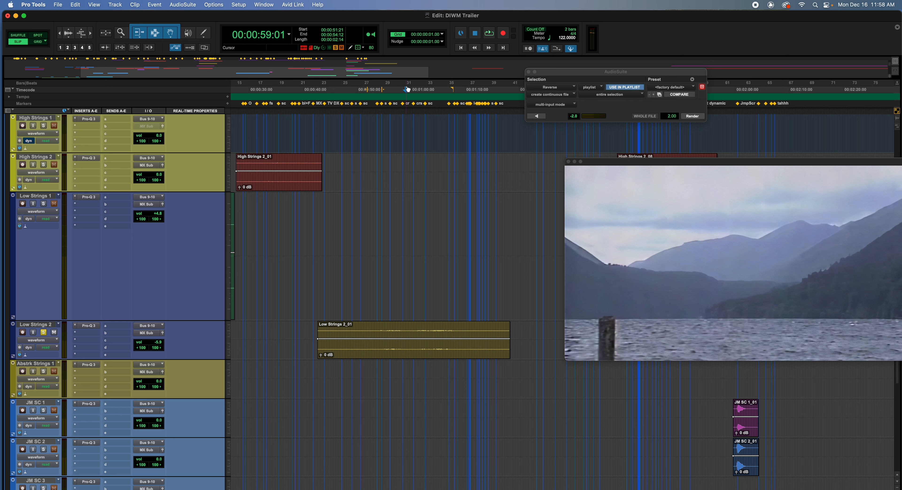
key("space")
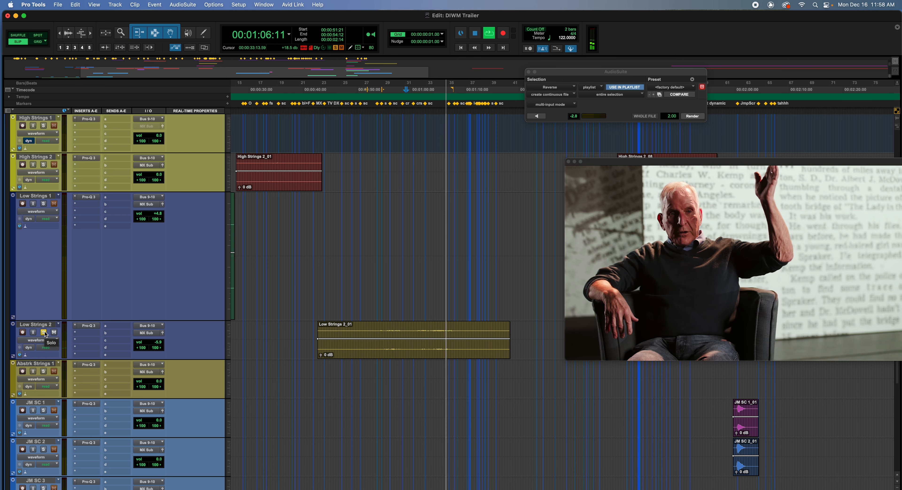
left_click(433, 306)
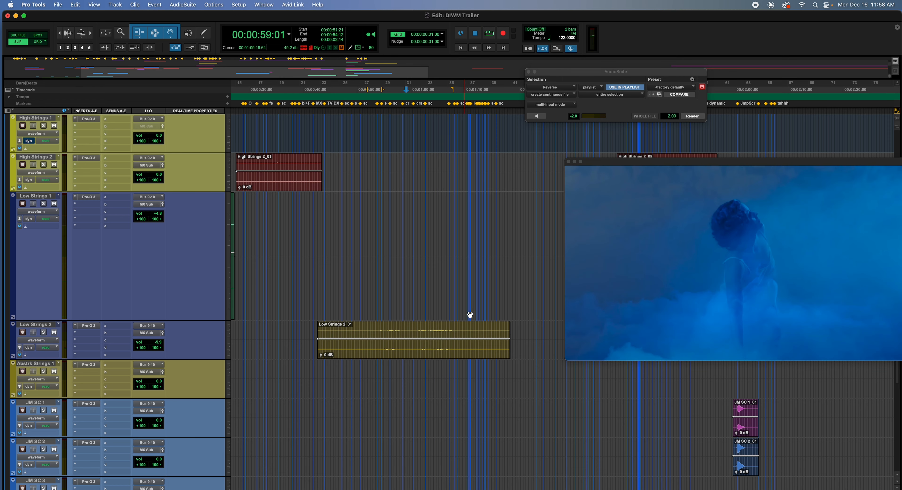
- Locate the Bends track among the effects and play the early passage from 00:00:12:18 in the full mix
scroll(385, 322, "left", 5)
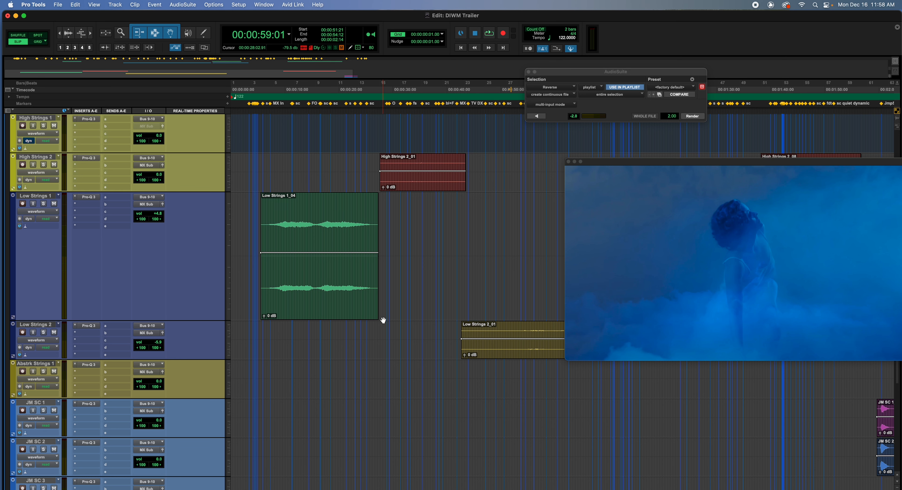
scroll(442, 317, "up", 4)
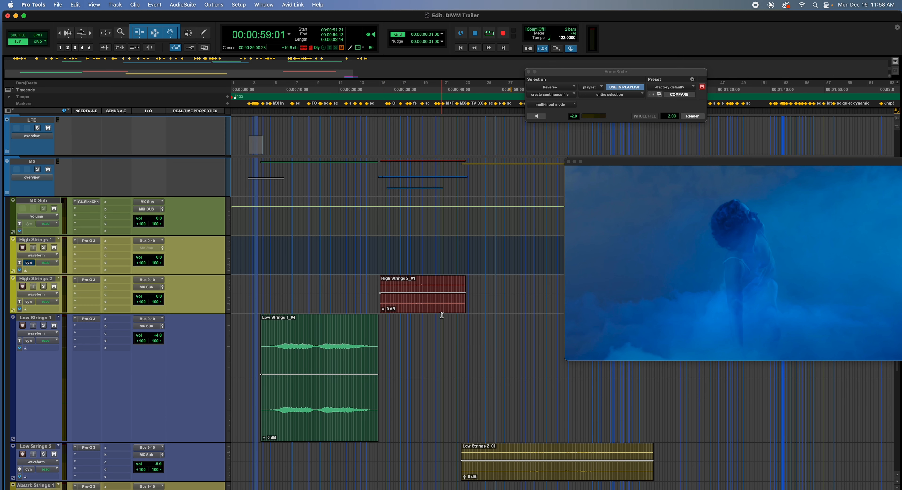
scroll(320, 172, "up", 9)
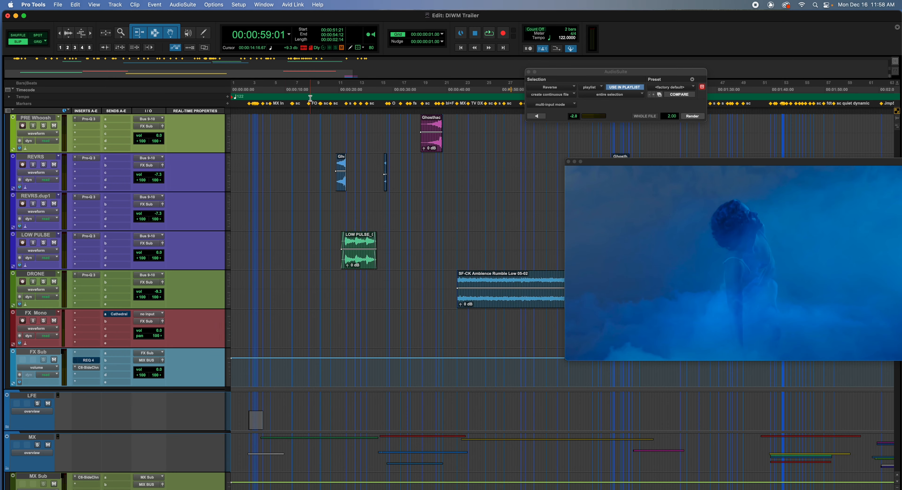
key("space")
scroll(335, 188, "up", 15)
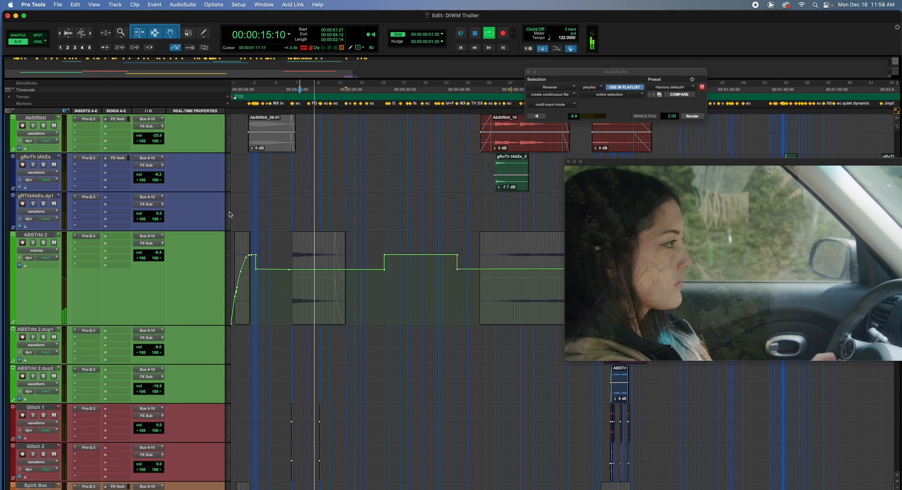
scroll(247, 227, "up", 5)
scroll(247, 227, "up", 4)
key("space")
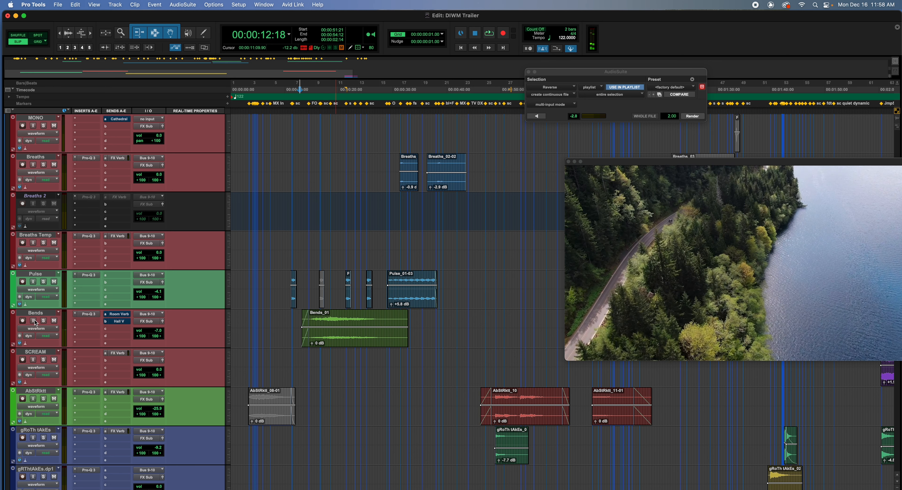
- Play the Bends_01 clip soloed from 00:00:15:05, then release the solo and replay it in the full mix
left_click(314, 89)
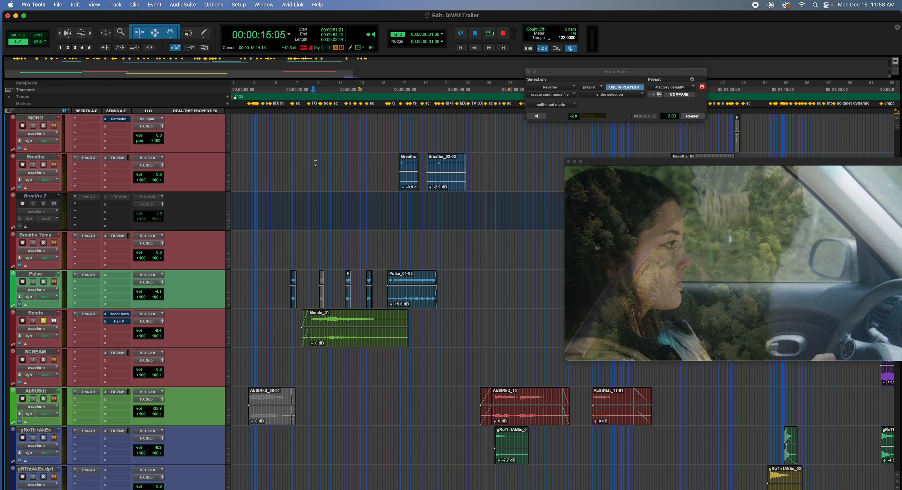
key("space")
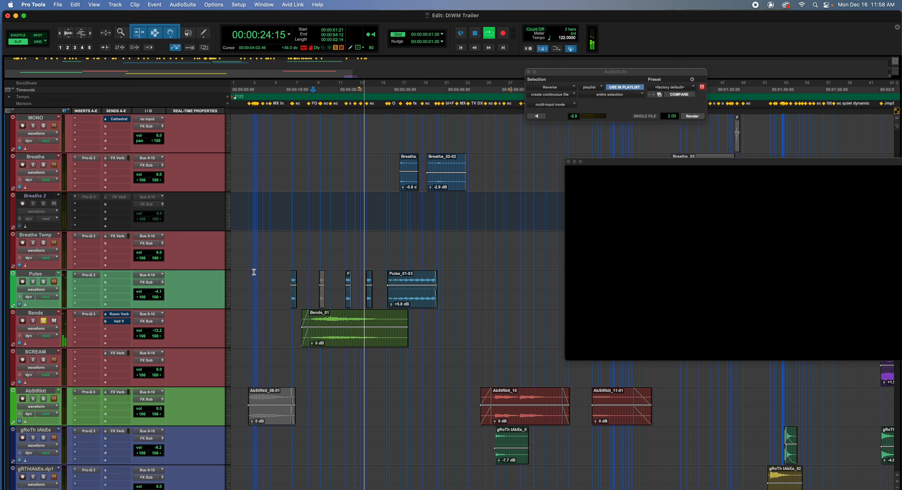
key("space")
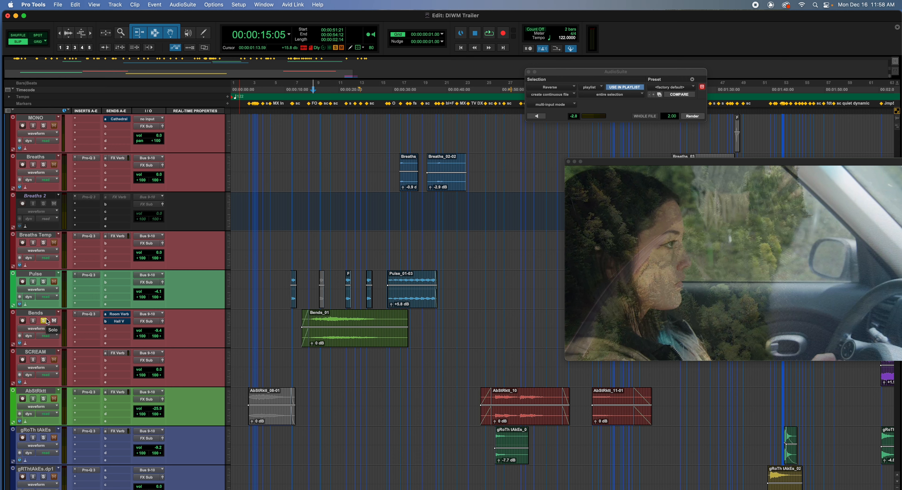
key("space")
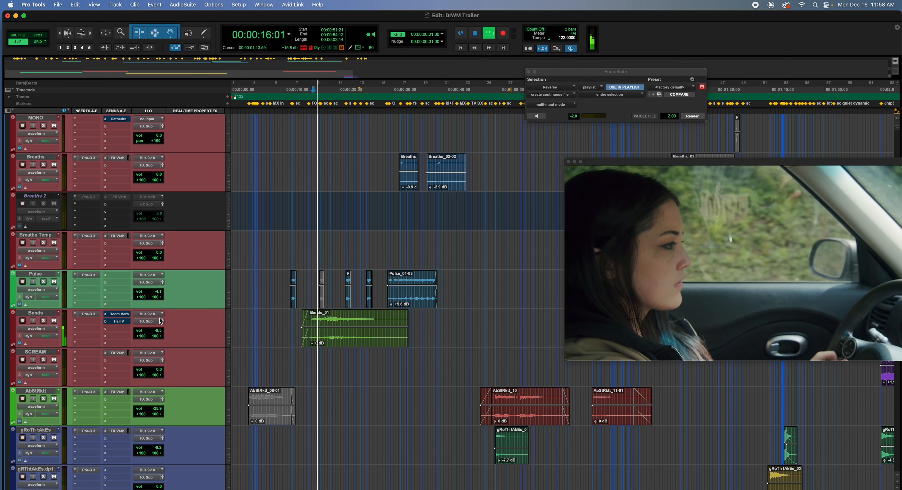
- Locate the Glitch, Spirit Box and REVRS effects around 00:01:10:00 and play that passage in the full mix from 00:01:08:00
scroll(337, 358, "down", 15)
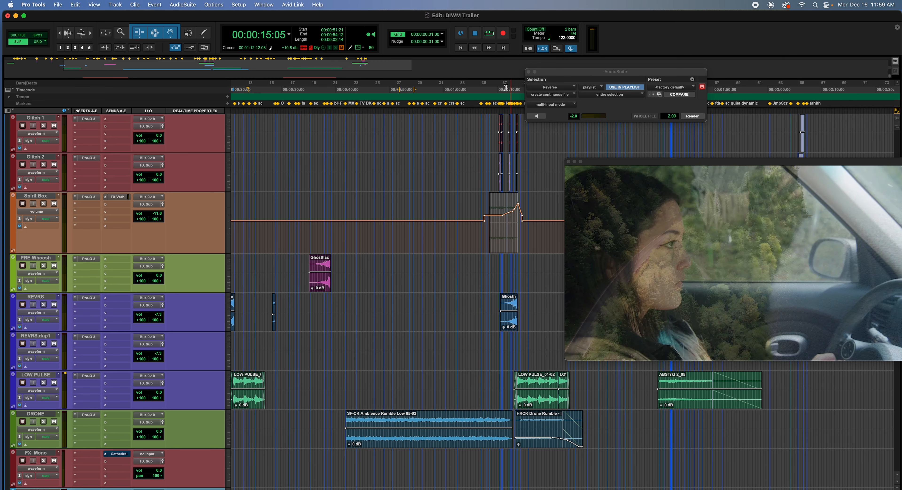
left_click(506, 89)
key("space")
scroll(409, 134, "down", 2)
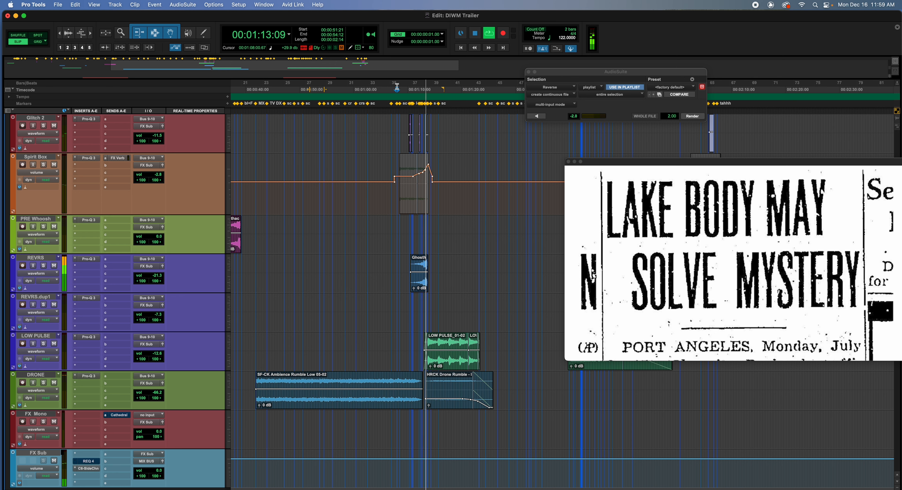
left_click(397, 87)
key("space")
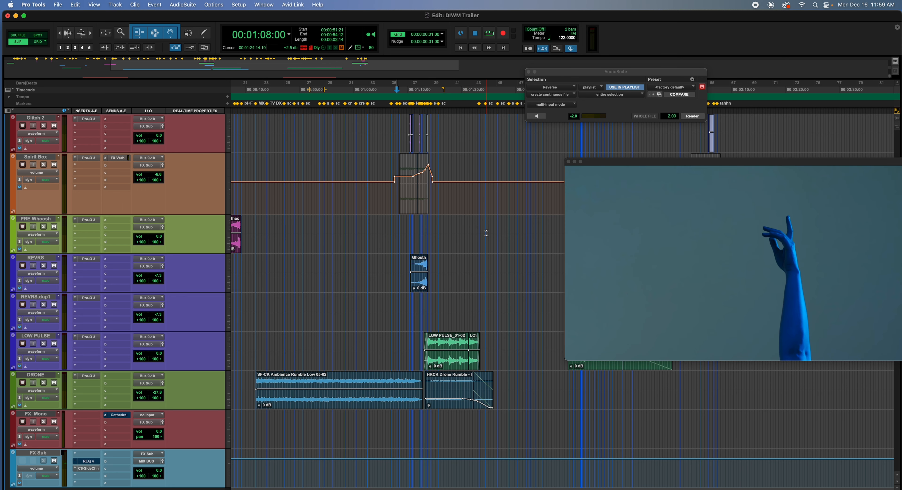
- Switch the Spirit Box track to waveform view and briefly replay the passage from 00:01:08:00
scroll(486, 233, "up", 2)
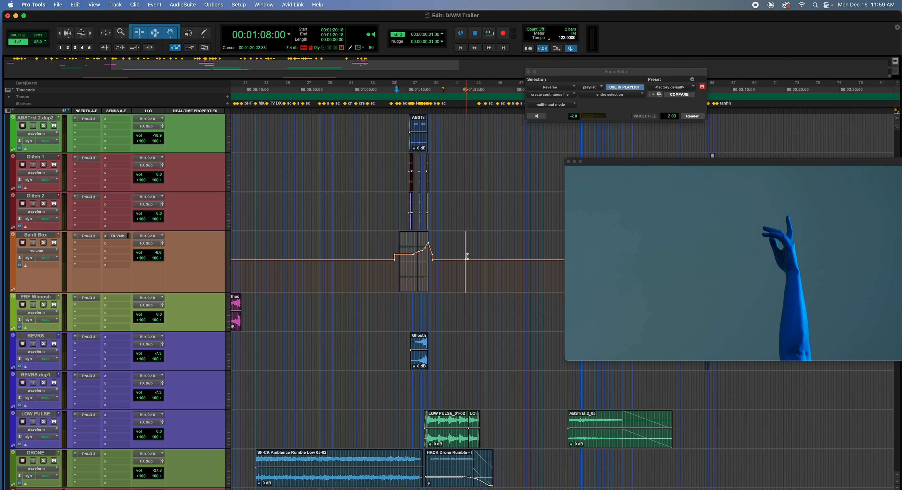
key("space")
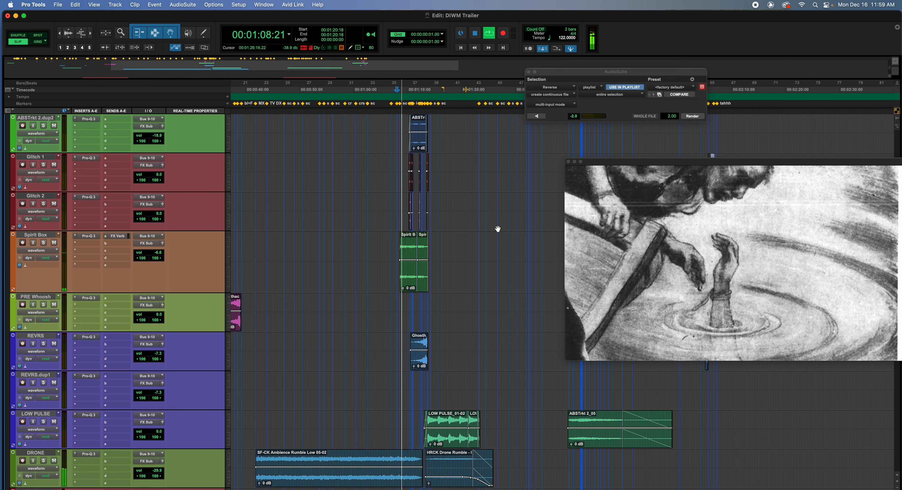
key("space")
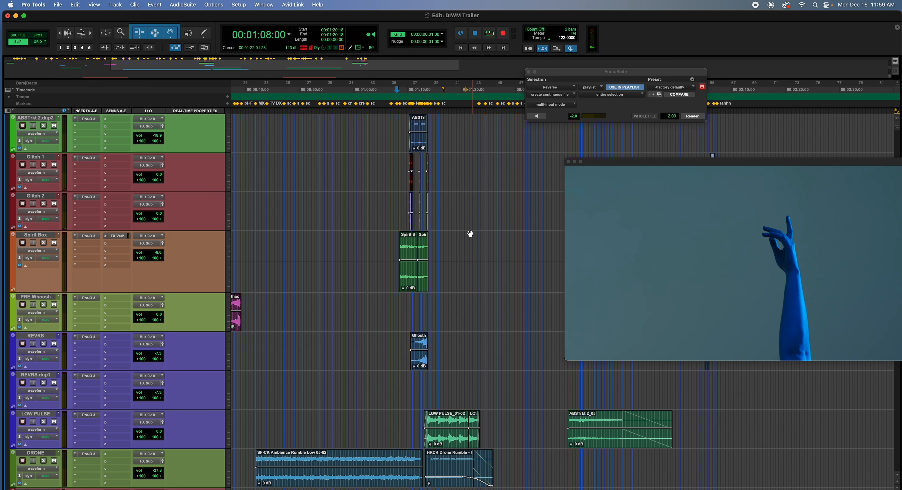
- Play the Spirit Box clips from 00:01:09:01, solo the track during playback, and dismiss the Video Engine error
left_click(403, 92)
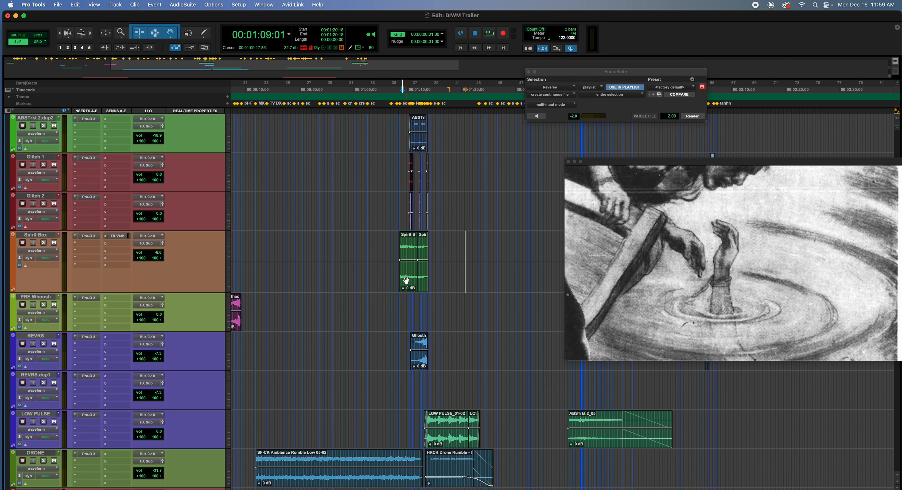
key("space")
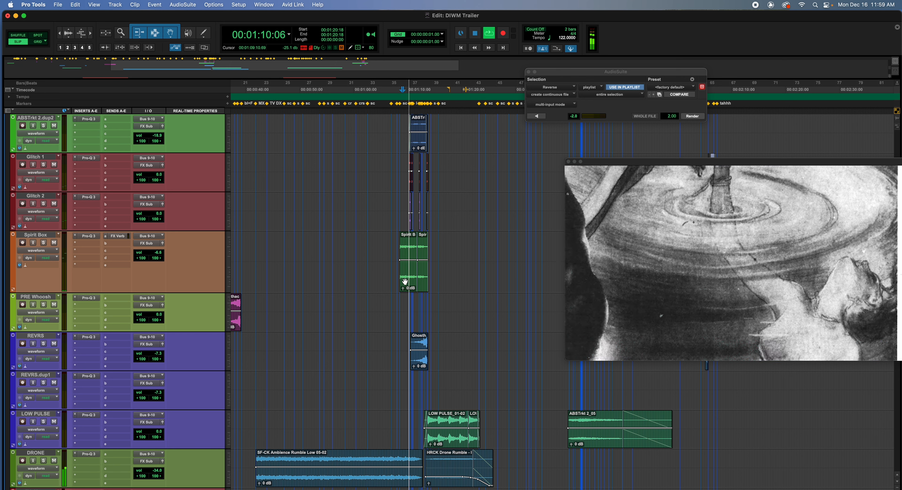
left_click(43, 244)
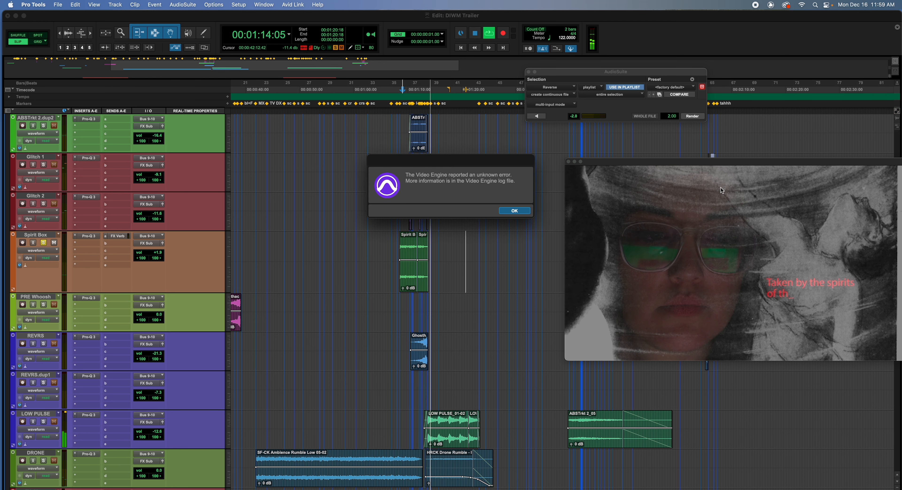
left_click(515, 211)
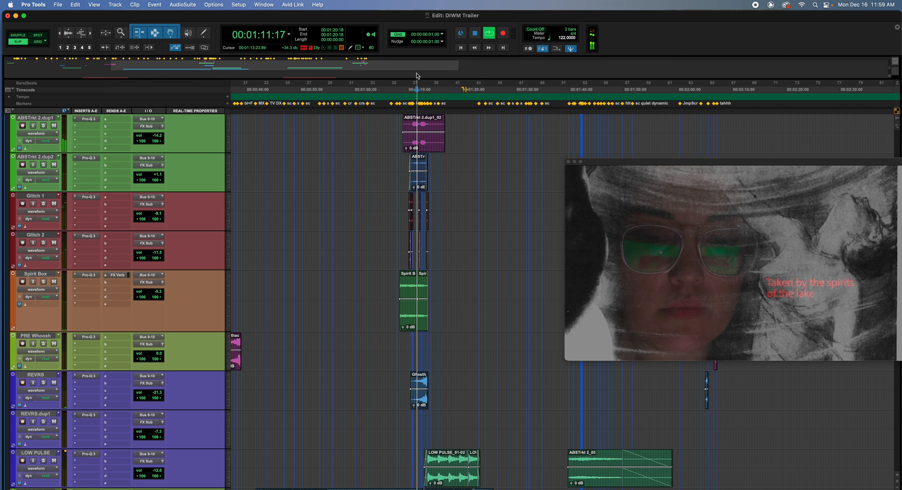
- Solo the ABSTrkt 2.dup1 track, play its clip from 00:01:10:06 with the timeline magnified, and move the video window fully into view
key("space")
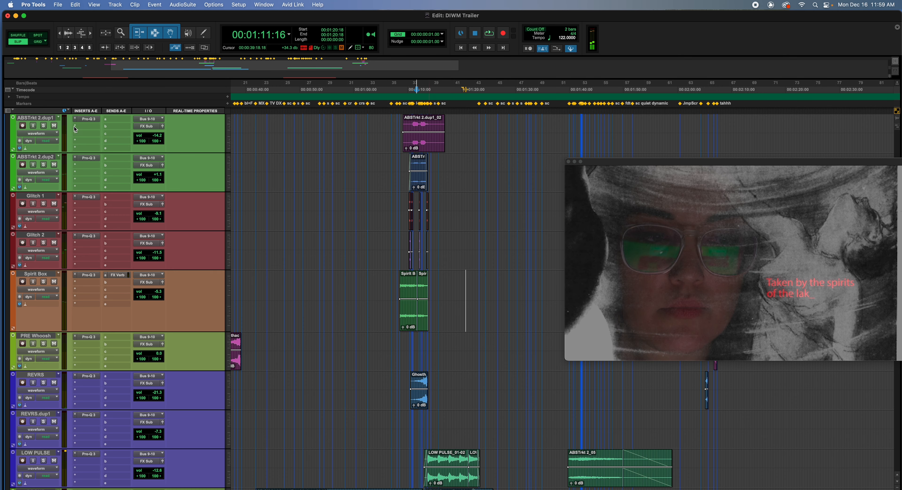
left_click(410, 90)
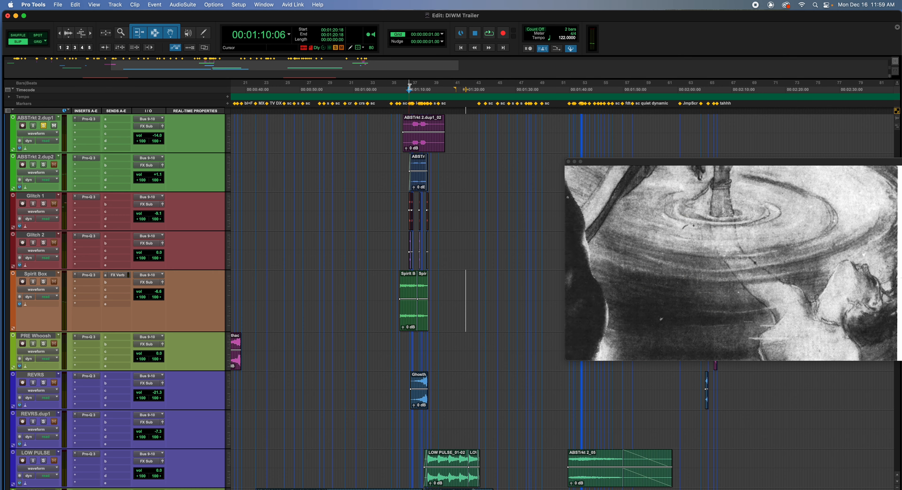
scroll(546, 144, "up", 3)
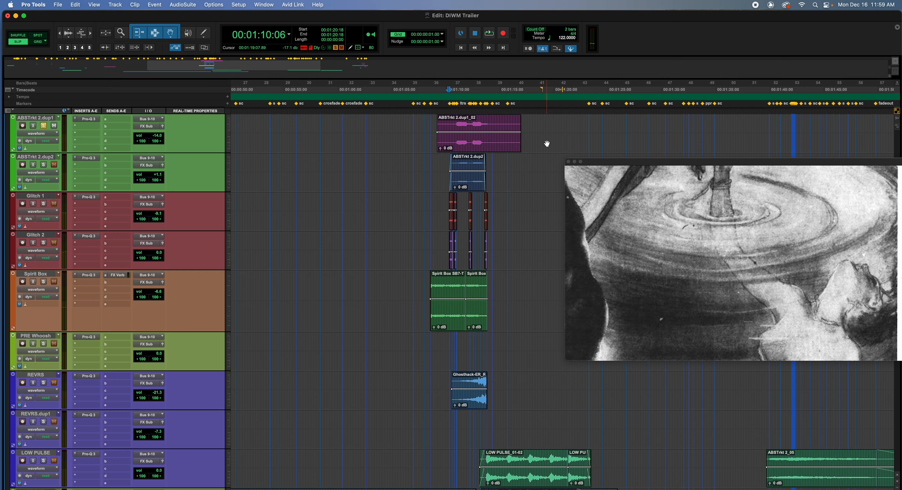
key("space")
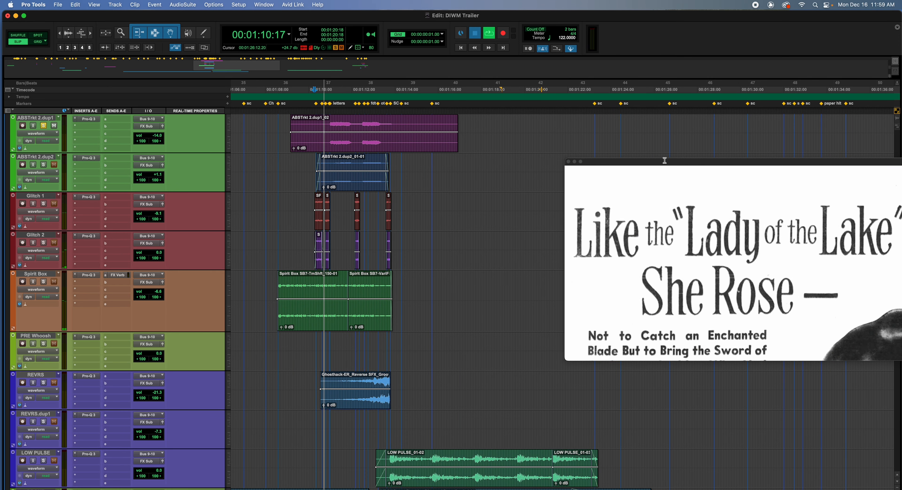
left_click_drag(664, 161, 587, 158)
key("space")
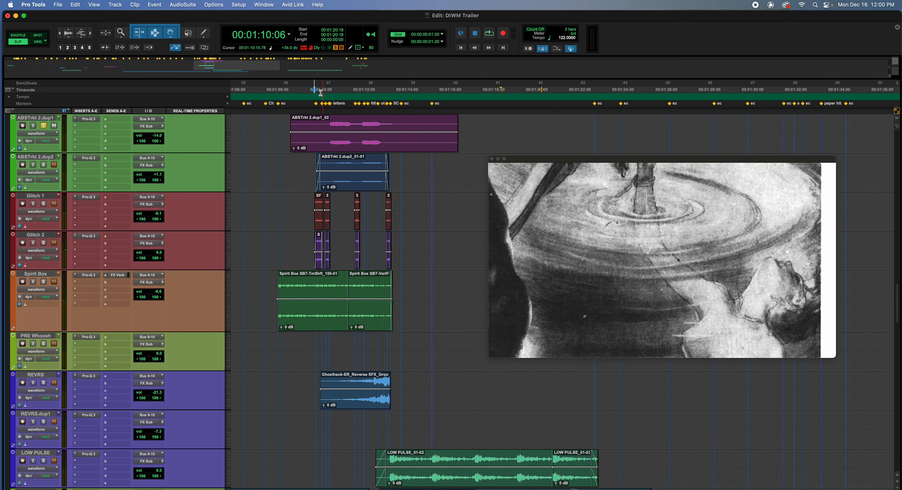
- Replay the soloed ABSTrkt 2.dup1_02 clip several times from just after 00:01:10:06, the last time from 00:01:10:18
left_click(321, 90)
key("space")
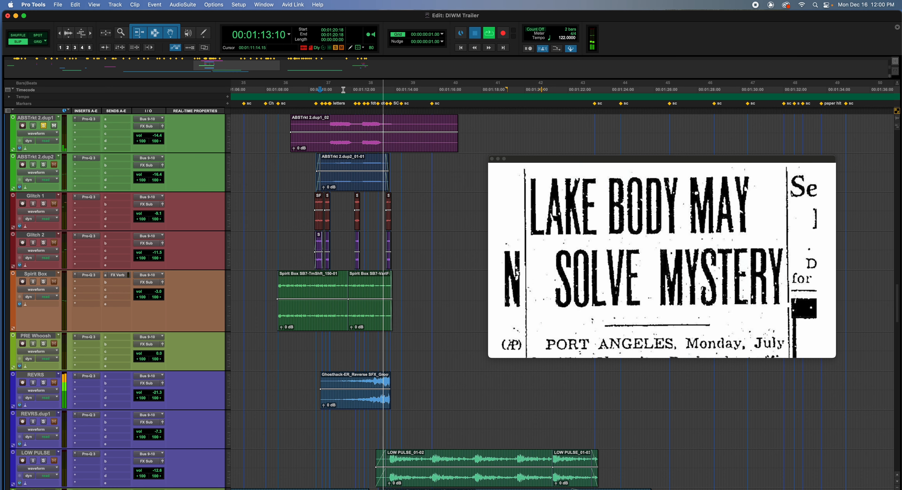
key("space")
key("space")
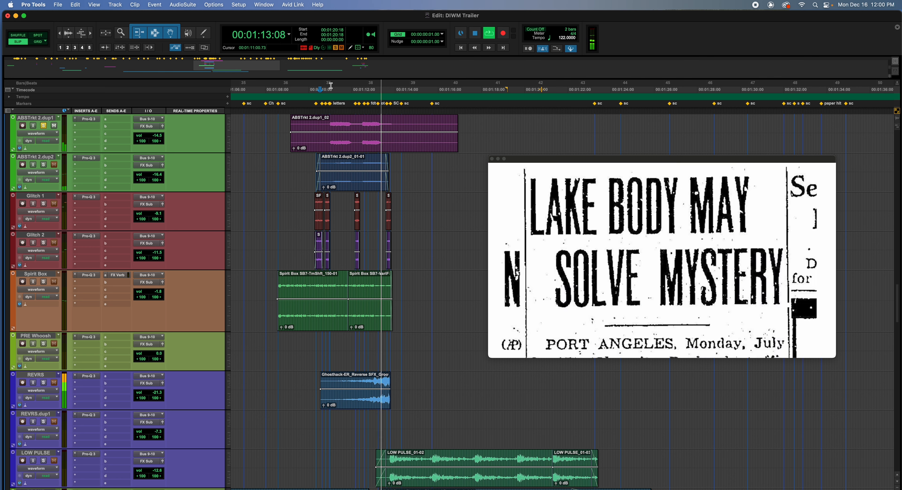
key("space")
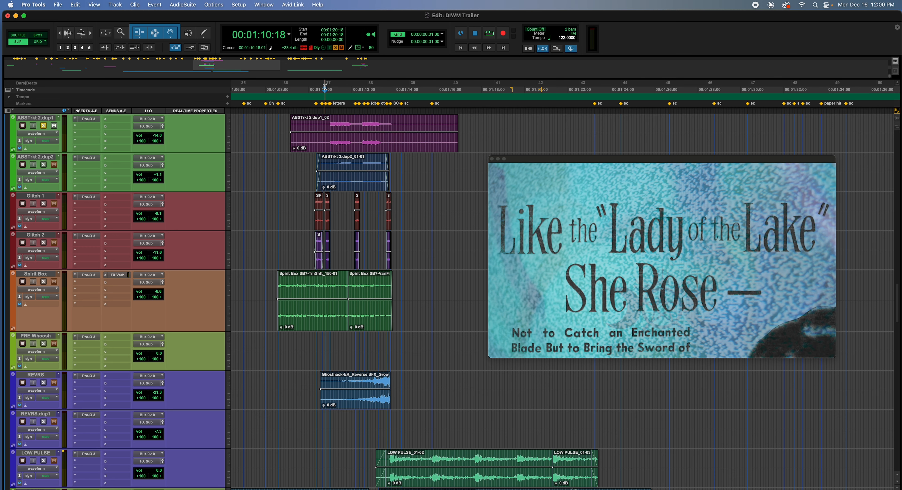
key("space")
key("space")
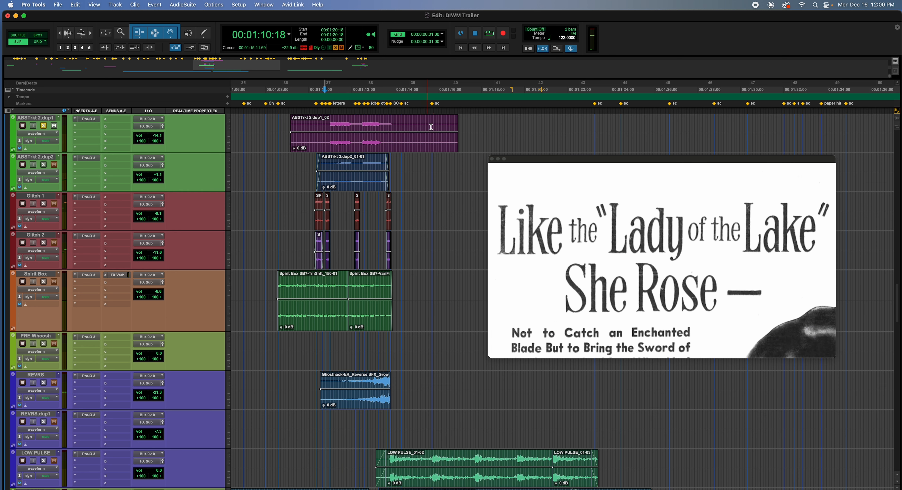
- Replay the soloed ABSTrkt 2.dup1_02 clip, repositioning the playback start from 00:01:10:18 back to about 00:01:10:00
left_click(327, 86)
left_click(317, 86)
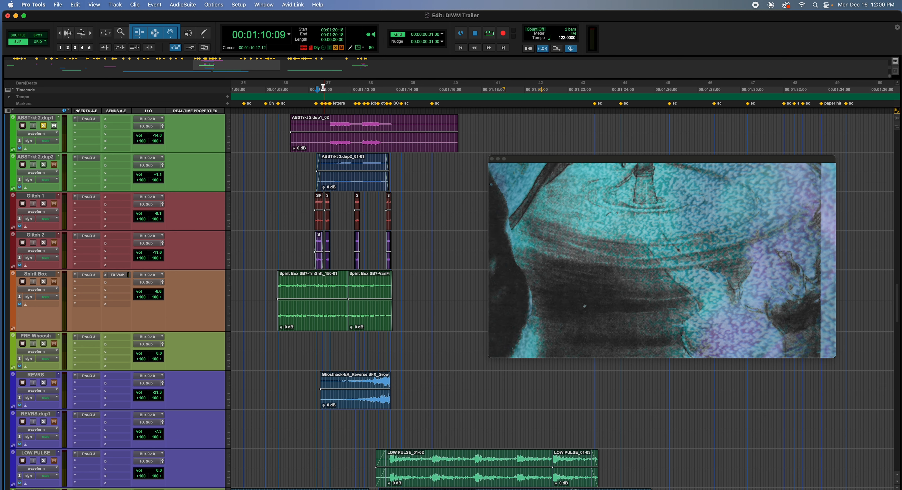
left_click(319, 87)
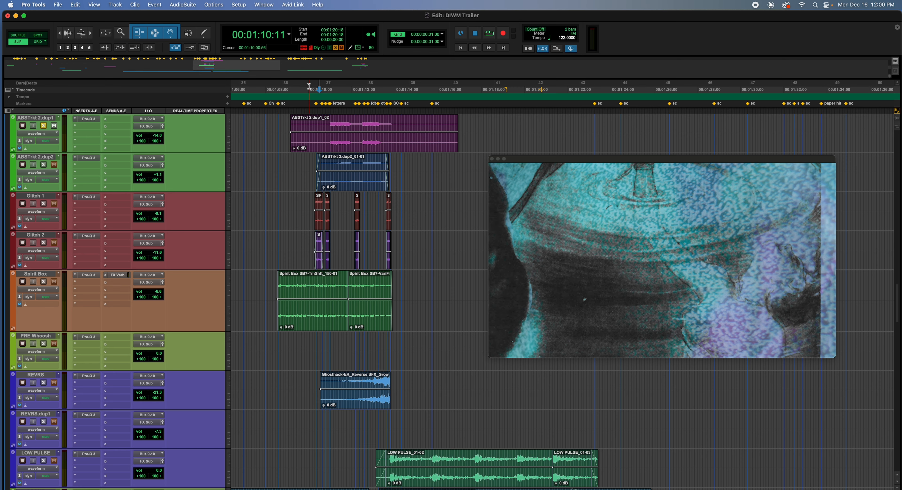
left_click(310, 86)
key("space")
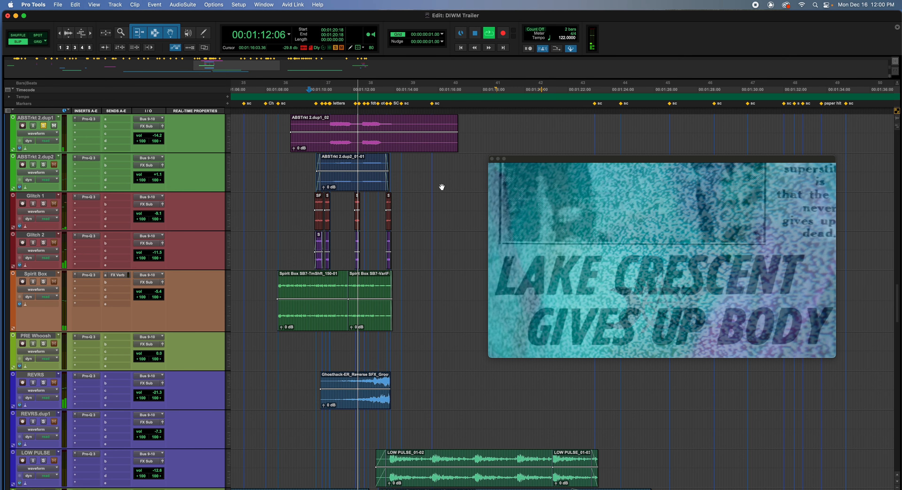
key("space")
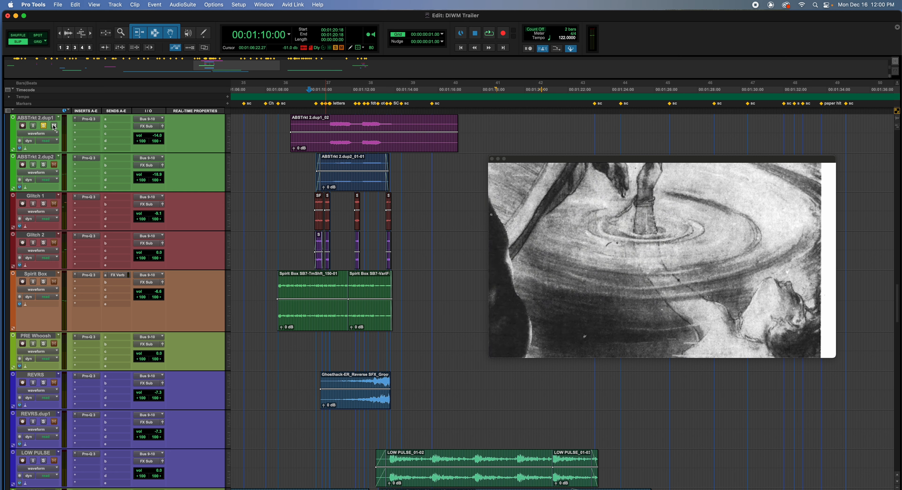
- Play the passage from 00:01:10:01 with ABSTrkt 2.dup1 unsoloed, then with the ABSTrkt 2.dup2 track soloed
key("space")
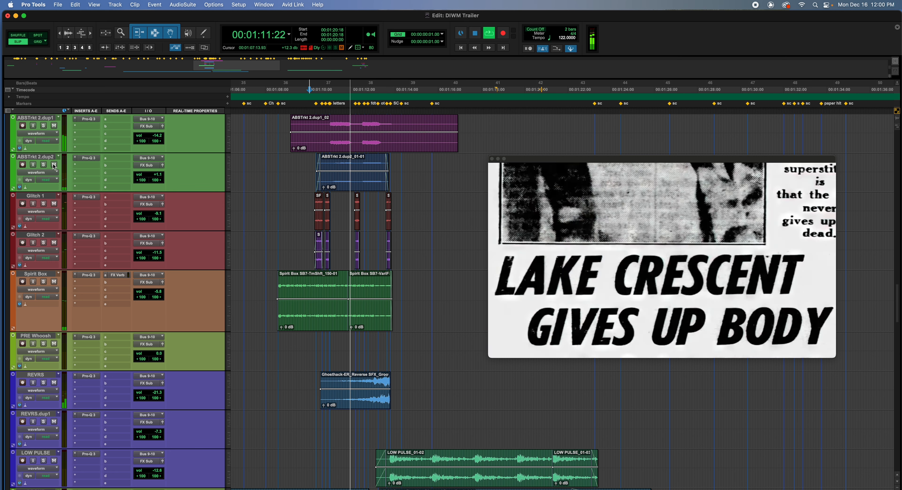
key("space")
key("space")
left_click(43, 165)
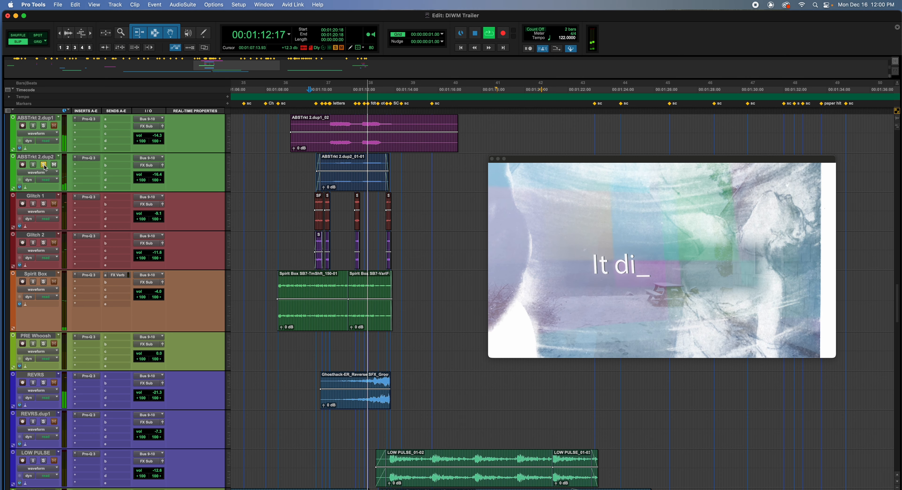
key("space")
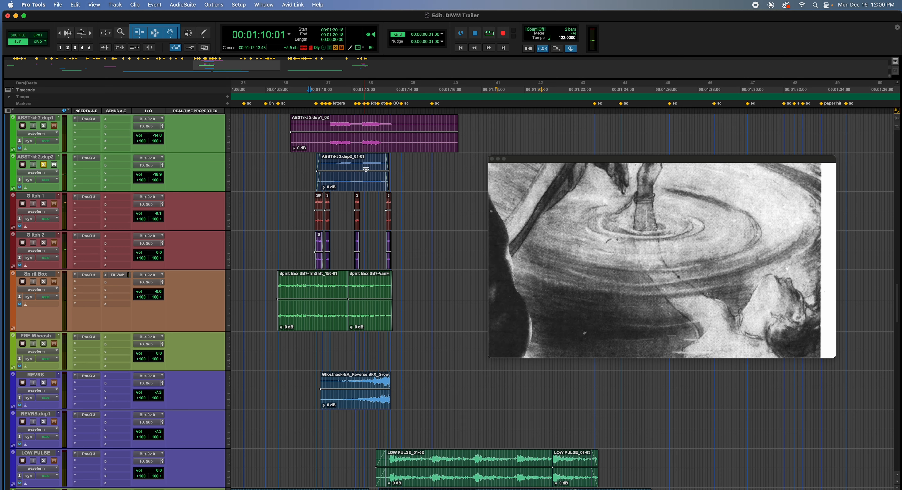
- Select the ABSTrkt 2.dup2_01-01 clip and play the passage with ABSTrkt 2.dup1 and ABSTrkt 2.dup2 soloed together
left_click(371, 186)
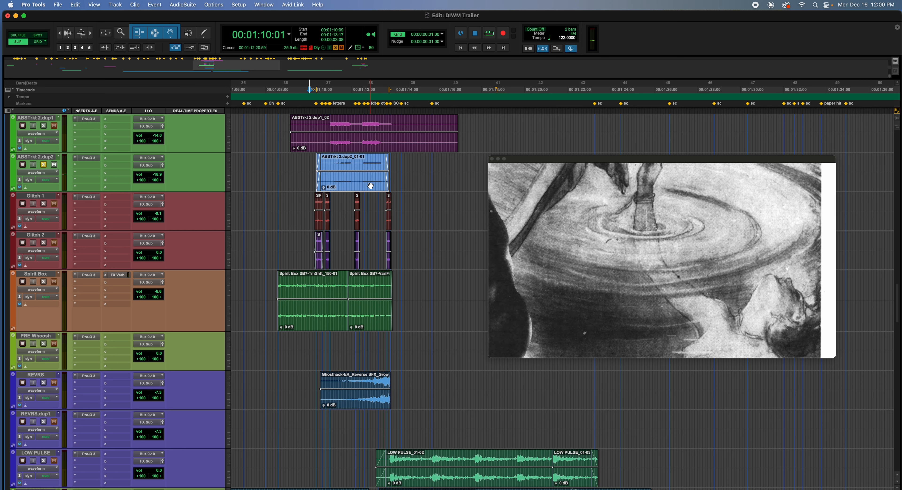
left_click(358, 135)
left_click(357, 183)
key("space")
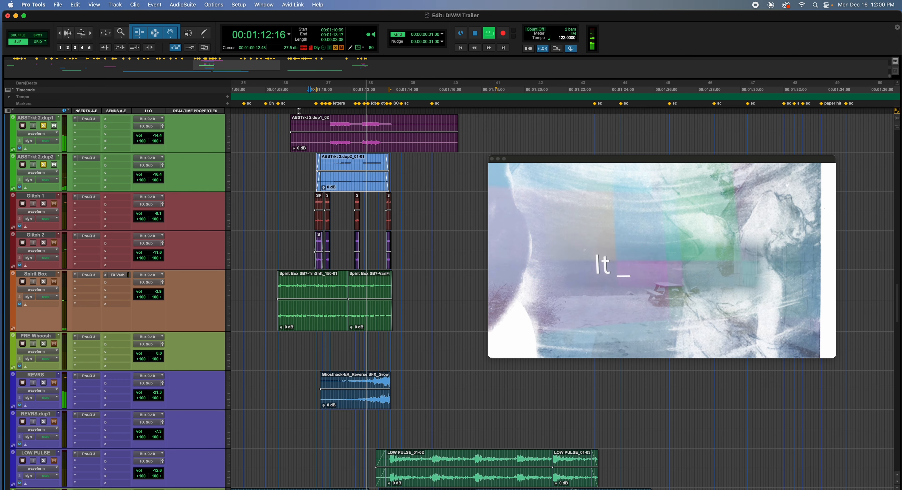
key("space")
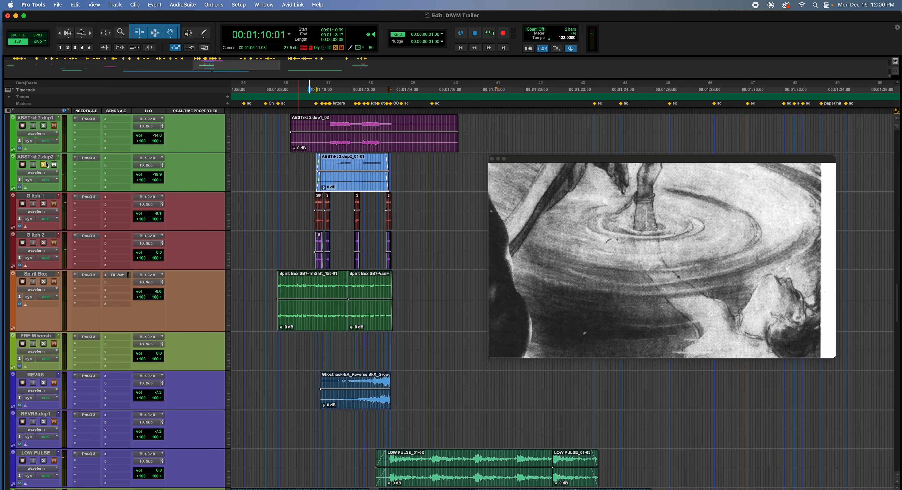
- Clear the ABSTrkt solos and play the passage in the full mix from 00:01:09:16
left_click(302, 89)
key("space")
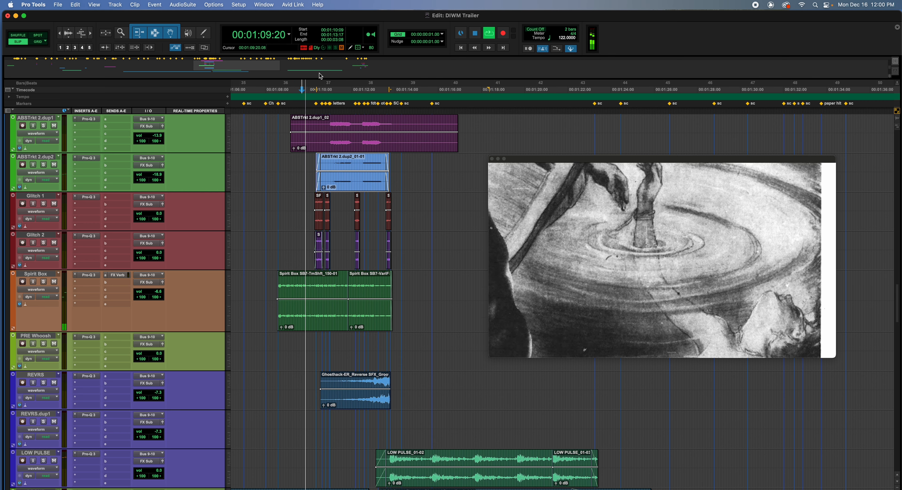
key("space")
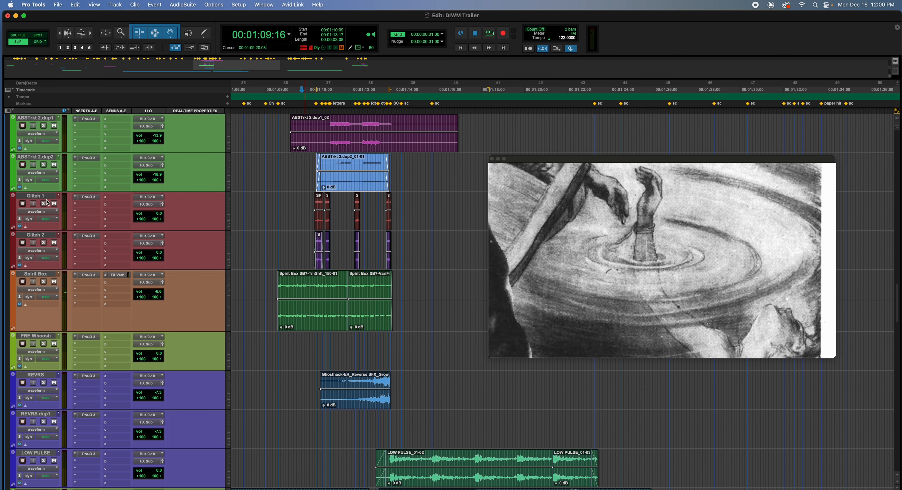
key("space")
key("space")
key("space")
- Solo the Glitch 1 and Glitch 2 tracks and play their clips through the passage from about 00:01:10:00
left_click(43, 204)
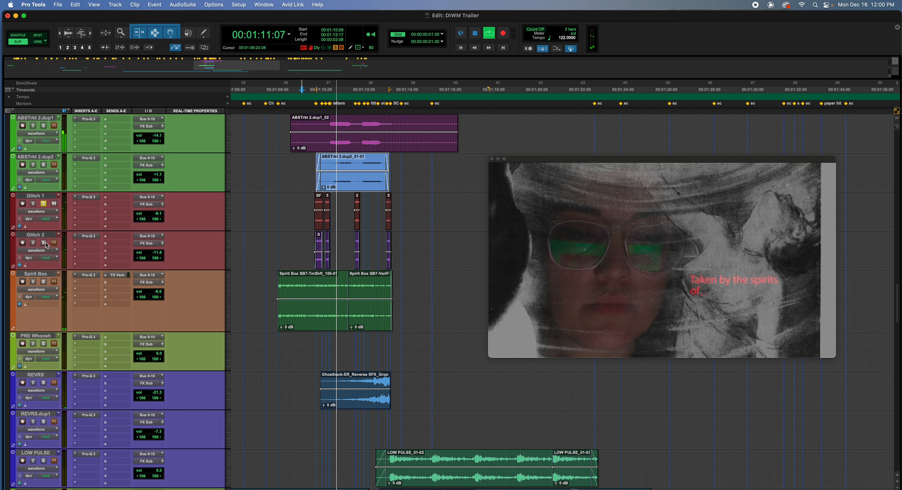
left_click(43, 243)
key("space")
key("space")
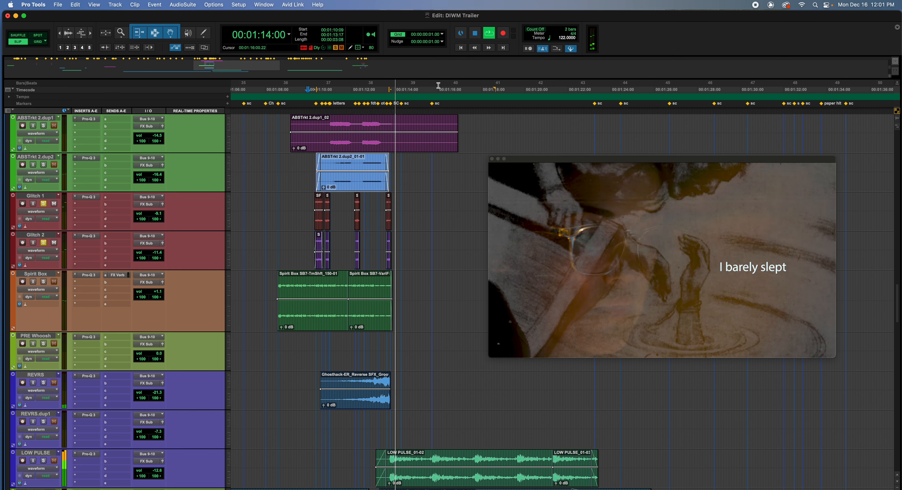
key("space")
key("space")
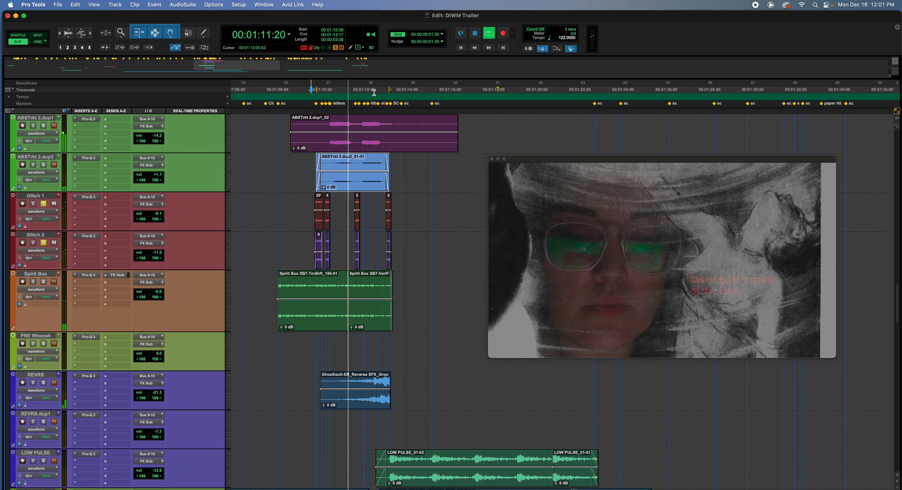
key("space")
- Add the Spirit Box and both ABSTrkt 2 duplicate tracks to the glitch solos and play the layered passage from 00:01:10:02
left_click(43, 282)
key("space")
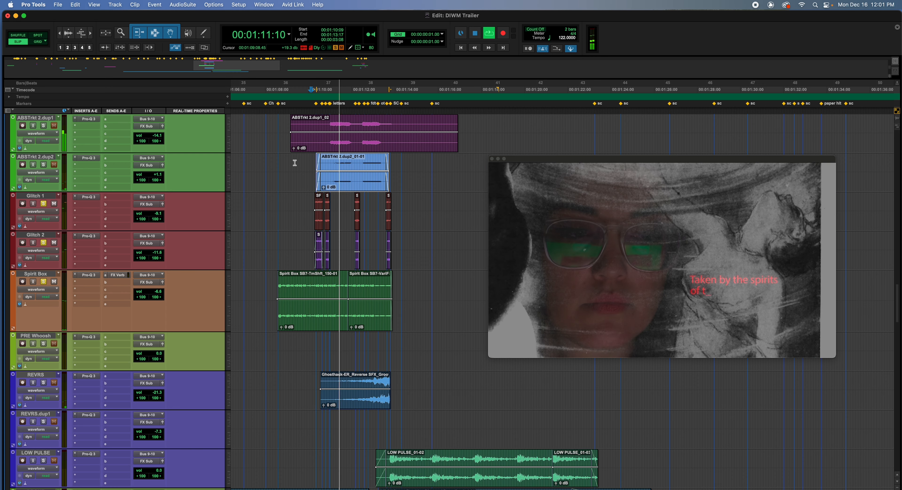
left_click(43, 165)
key("space")
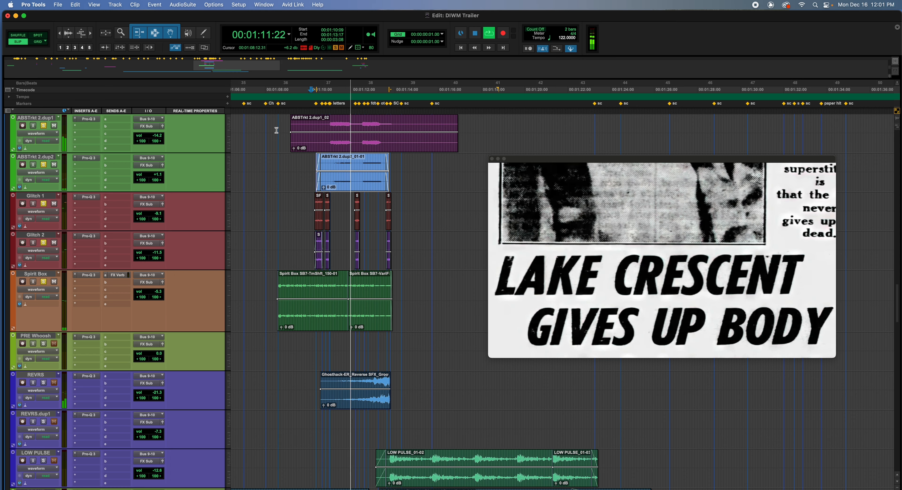
- Solo the LOW PULSE track and play its clip from 00:01:13:16, with a wider stretch of timeline in view
scroll(447, 202, "down", 5)
key("space")
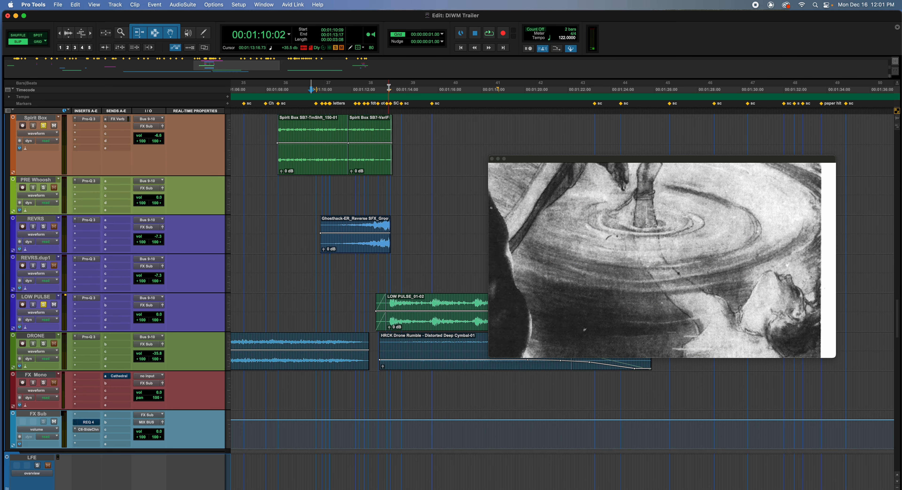
key("space")
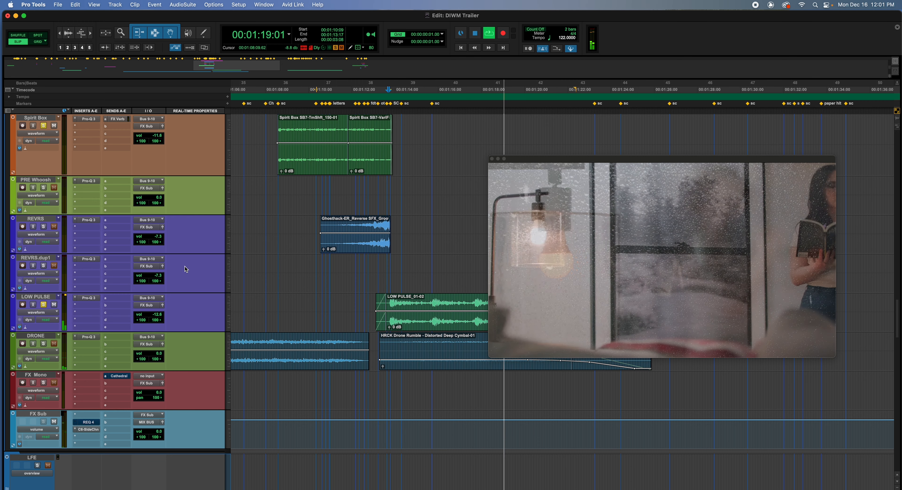
scroll(255, 294, "right", 4)
key("r")
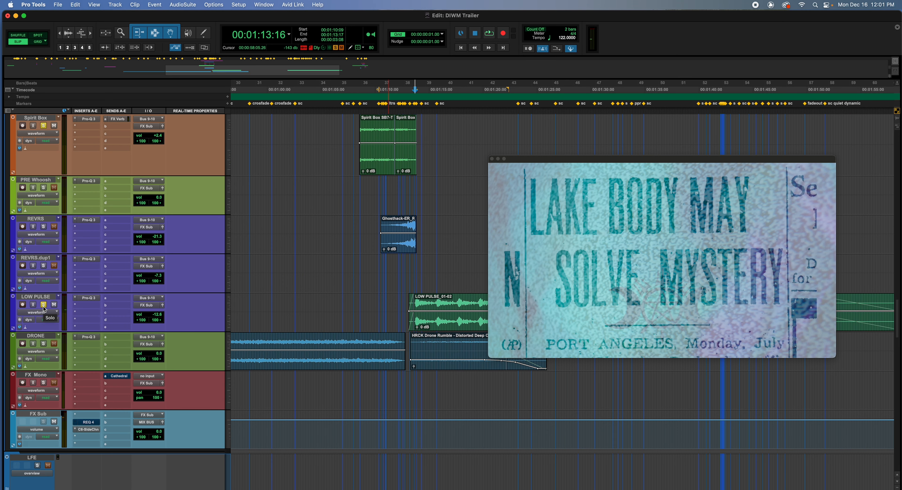
- Unsolo the tracks and play the low pulse in the full mix from 00:01:13:16, then from 00:01:08:21
scroll(378, 282, "right", 3)
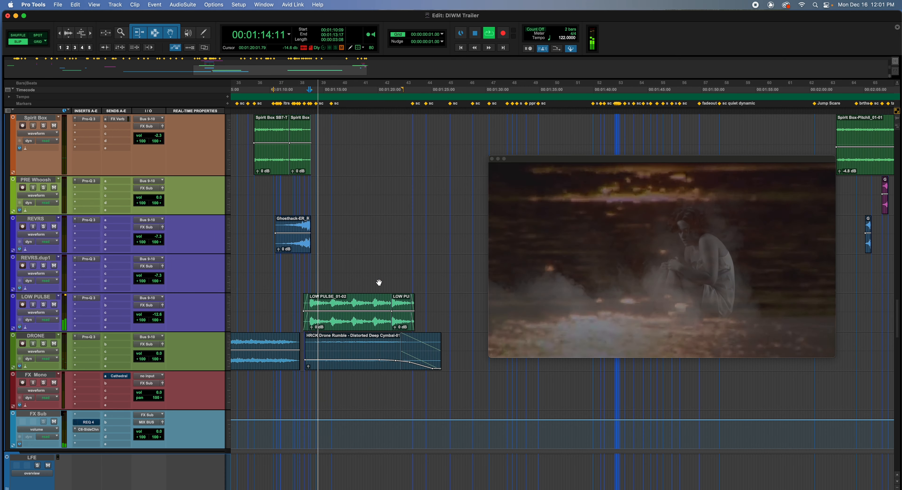
scroll(379, 282, "up", 2)
key("space")
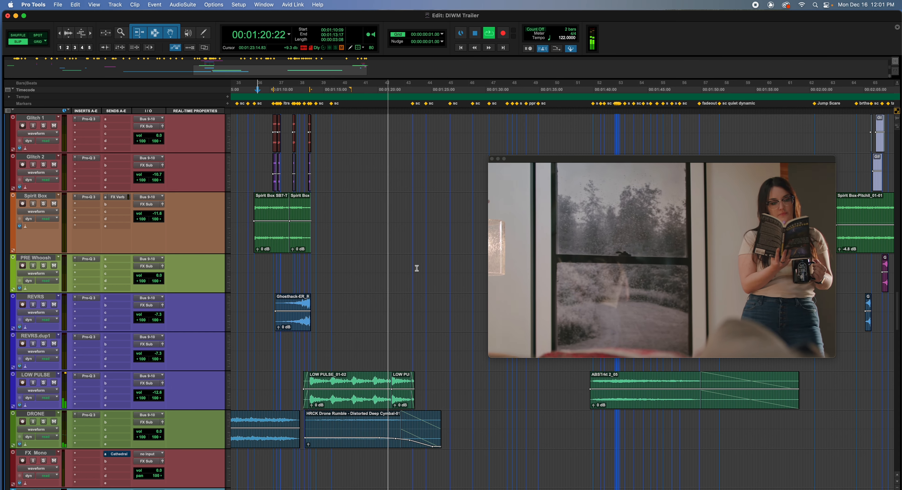
key("space")
- Solo the JM SC 6 track among the music tracks and play its 1920s jazz music clip from about 00:01:15:00
scroll(417, 269, "down", 15)
scroll(417, 270, "down", 12)
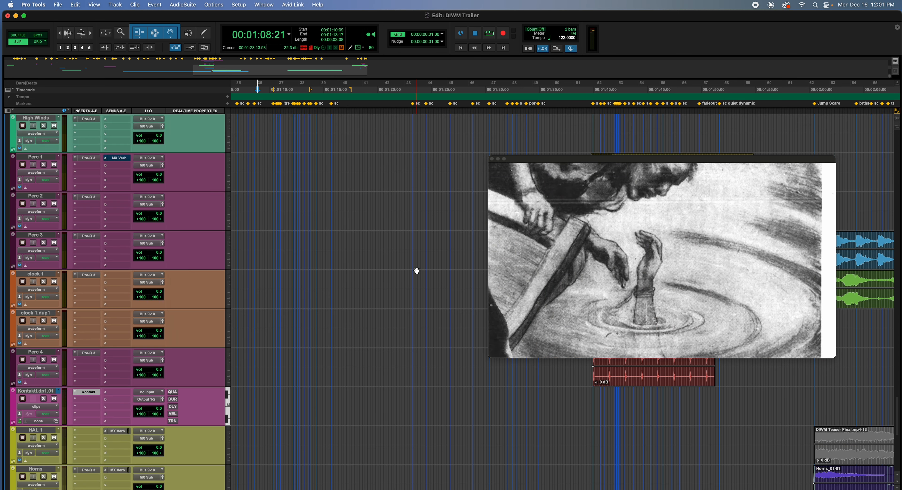
scroll(417, 271, "up", 5)
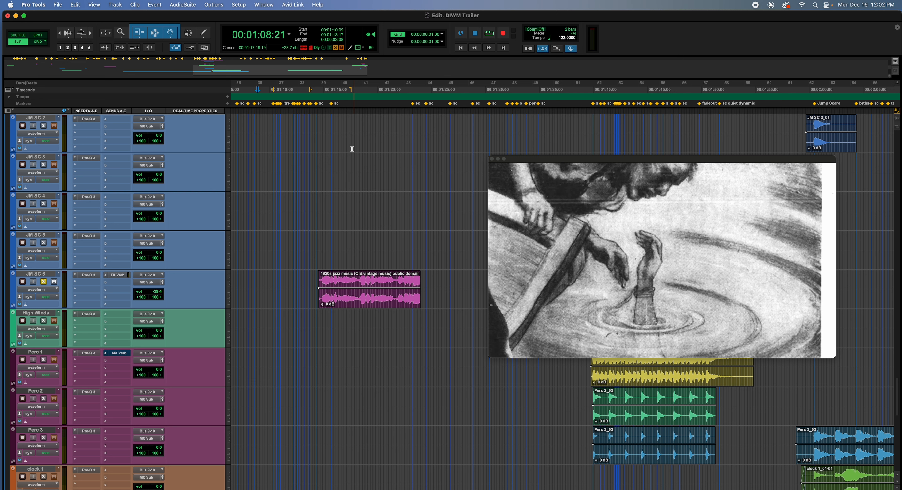
left_click(317, 90)
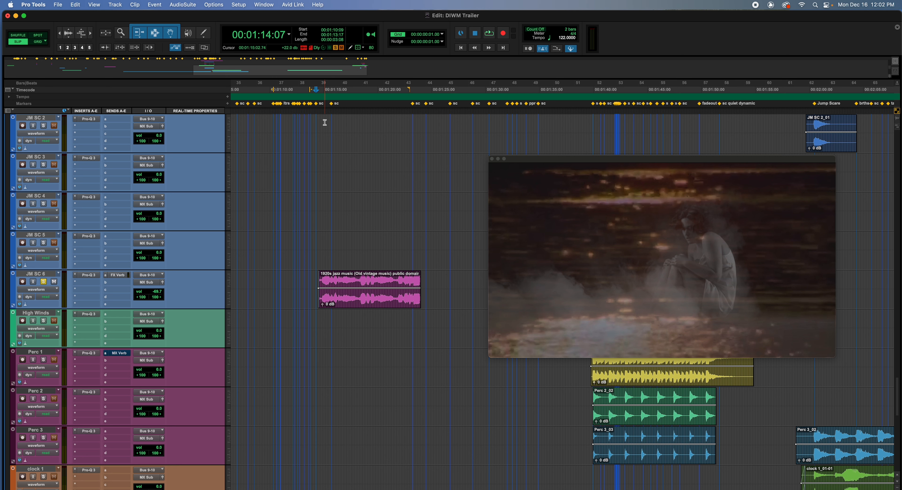
left_click(323, 84)
key("space")
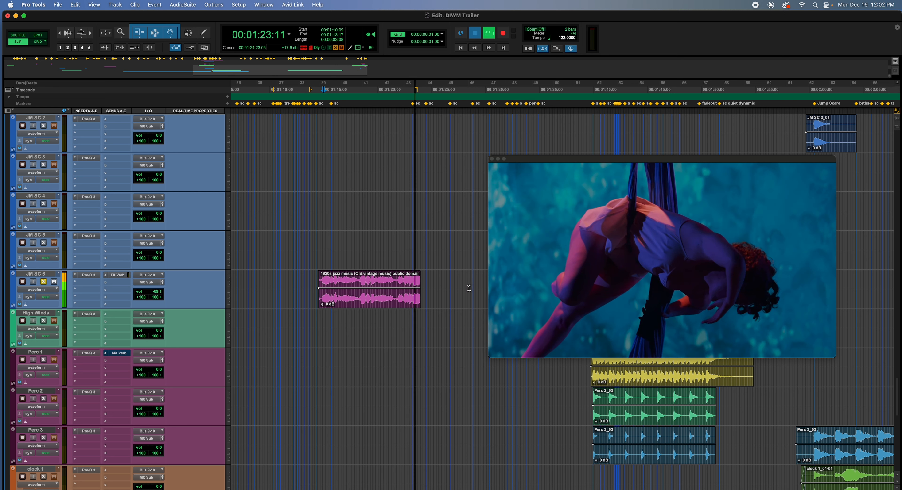
key("space")
- Switch the JM SC 6 track to volume view and replay its jazz clip soloed
left_click(454, 285)
key("ctrl+minus")
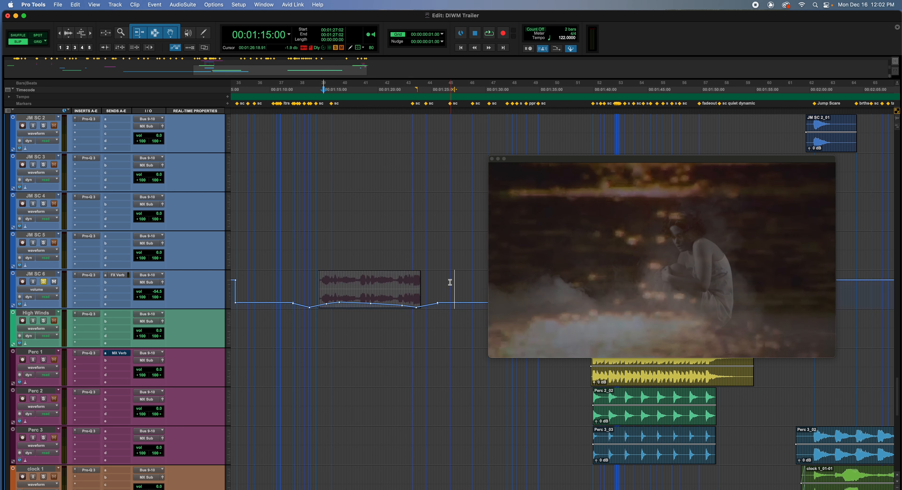
key("space")
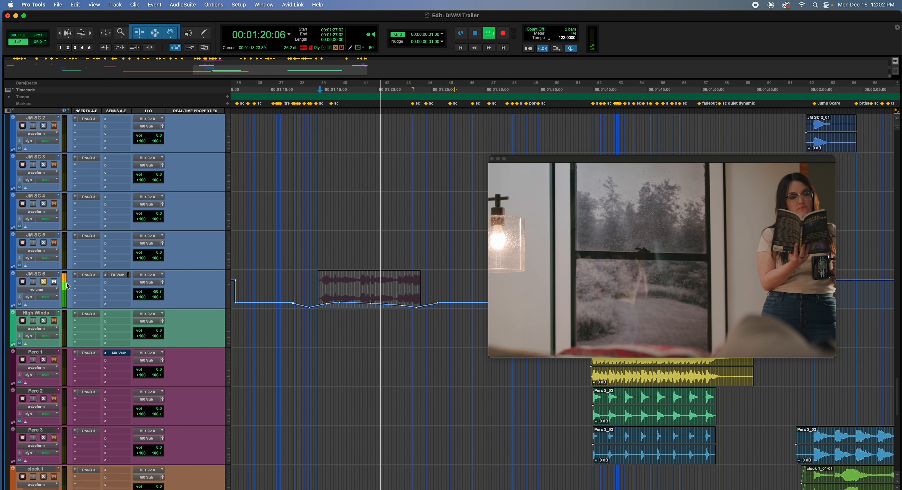
- Unsolo JM SC 6, play the full mix from 00:01:14:17, and inspect the other tracks up to Bends during playback
left_click(44, 282)
key("space")
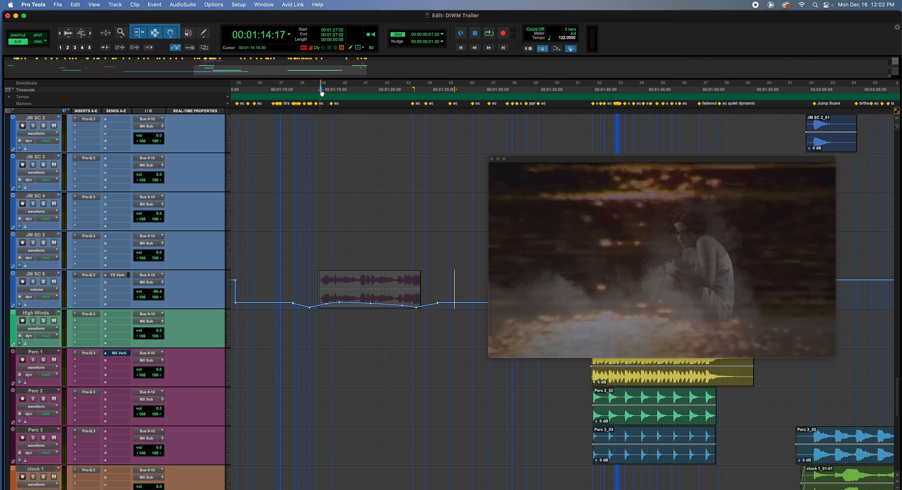
key("space")
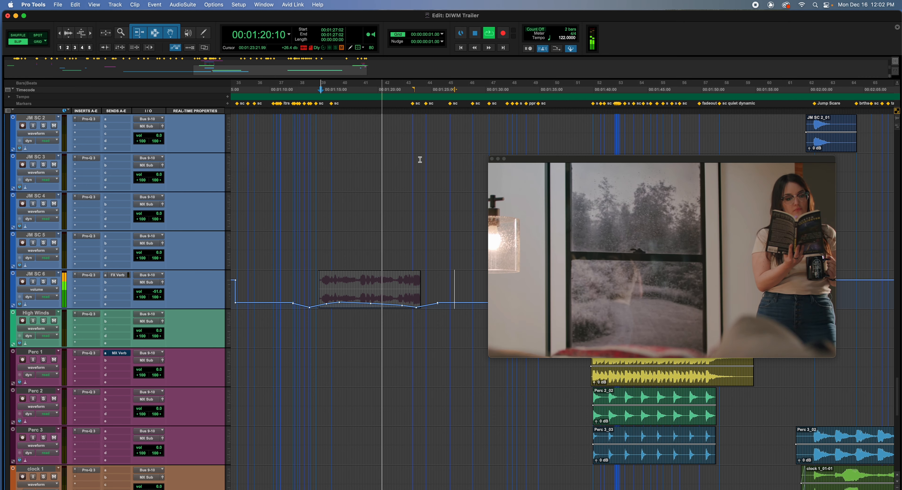
scroll(420, 159, "up", 15)
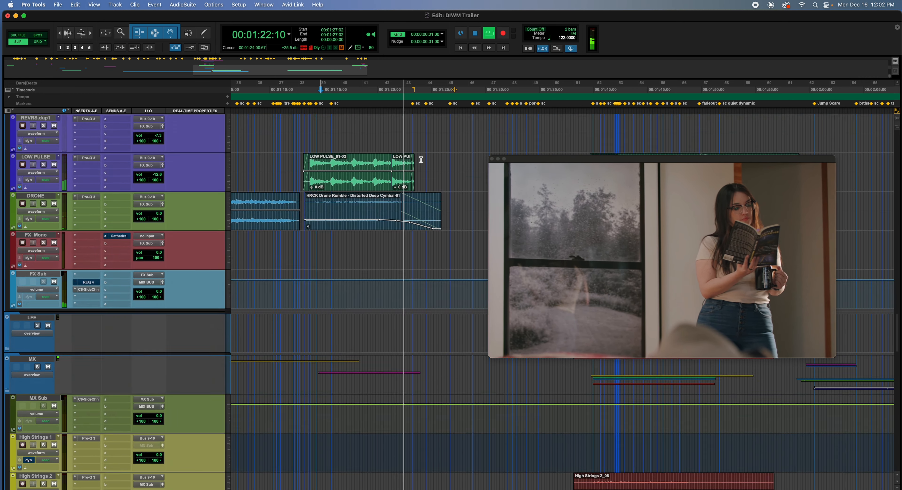
scroll(421, 160, "up", 10)
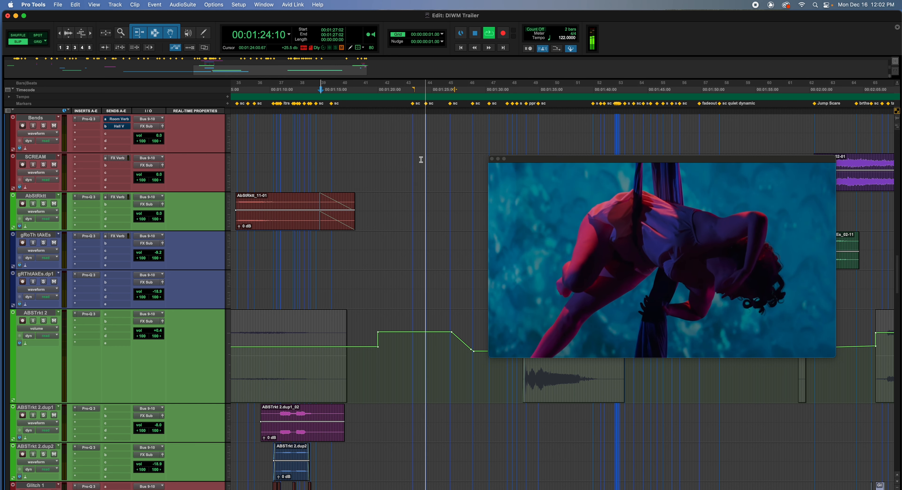
key("space")
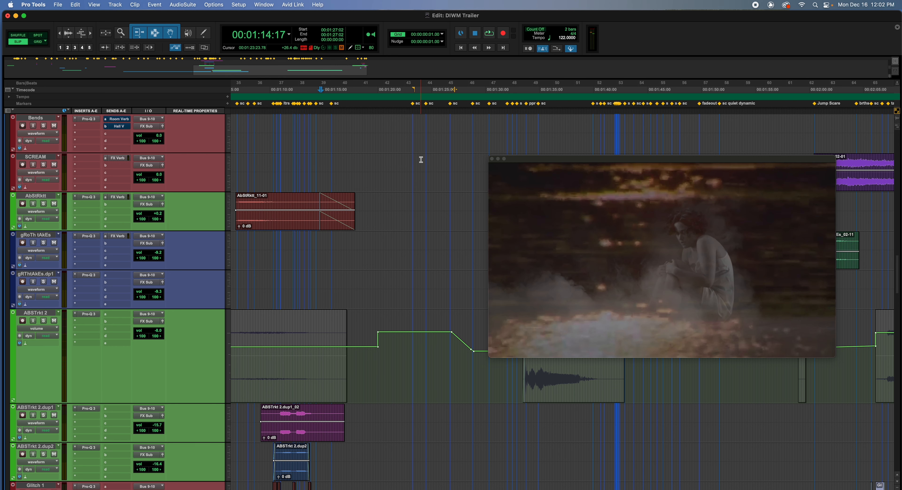